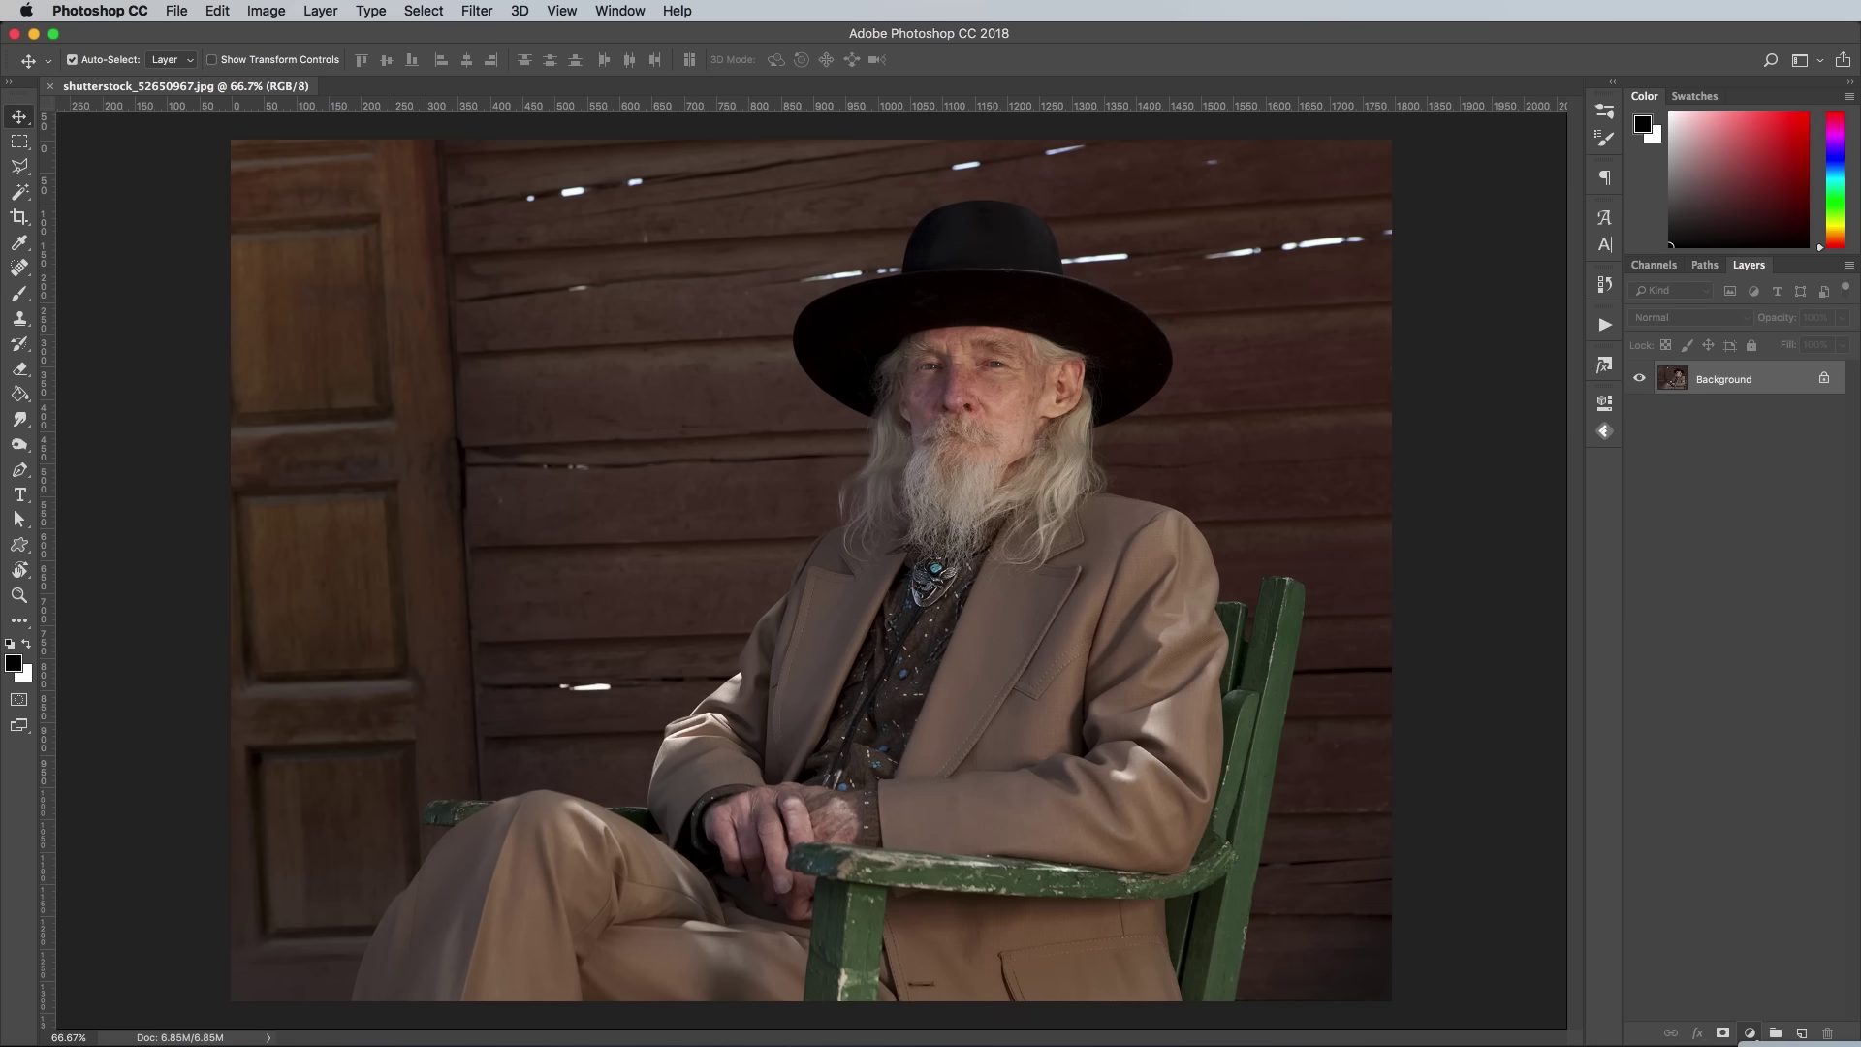
- Add a Channel Mixer adjustment layer above the portrait photo and turn on its Monochrome option
click(1751, 1033)
click(1756, 1045)
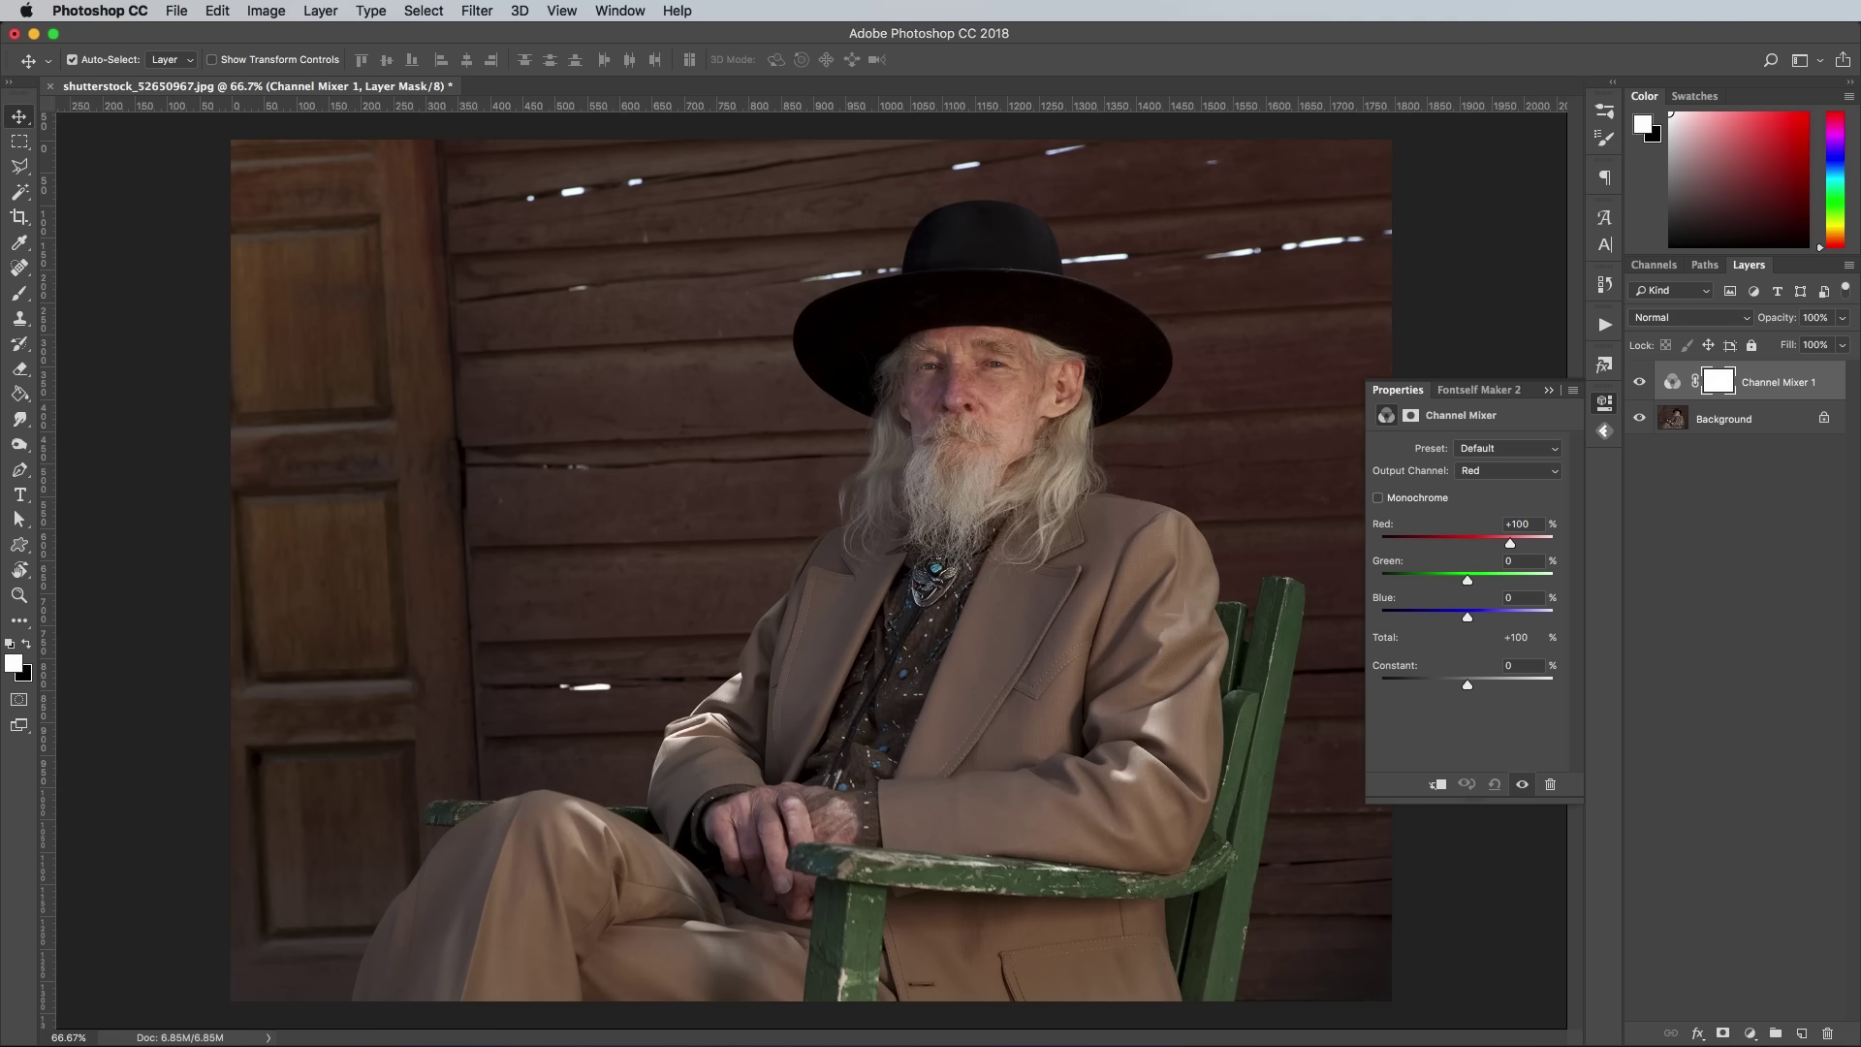
click(1425, 500)
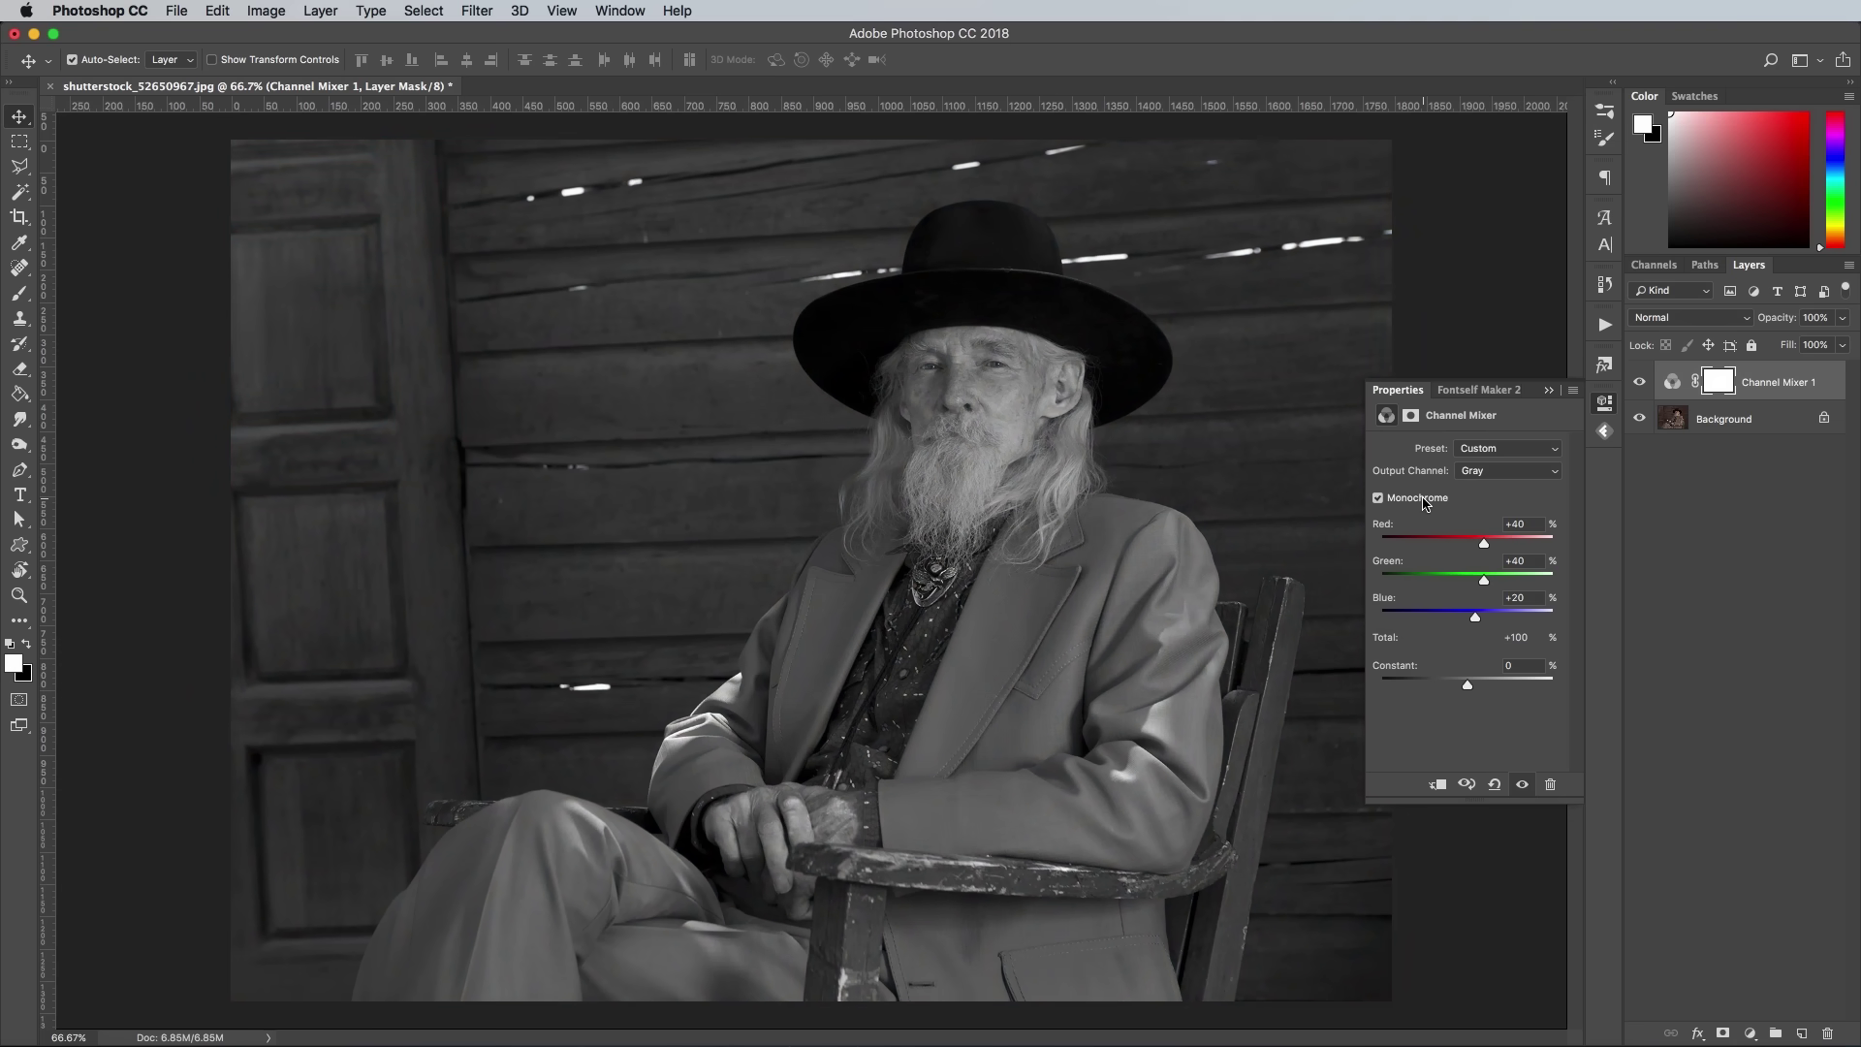
- Set the monochrome Channel Mixer to Red 0%, Green 0% and Blue 100%, and check the face up close
click(1515, 525)
text(0)
key(Tab)
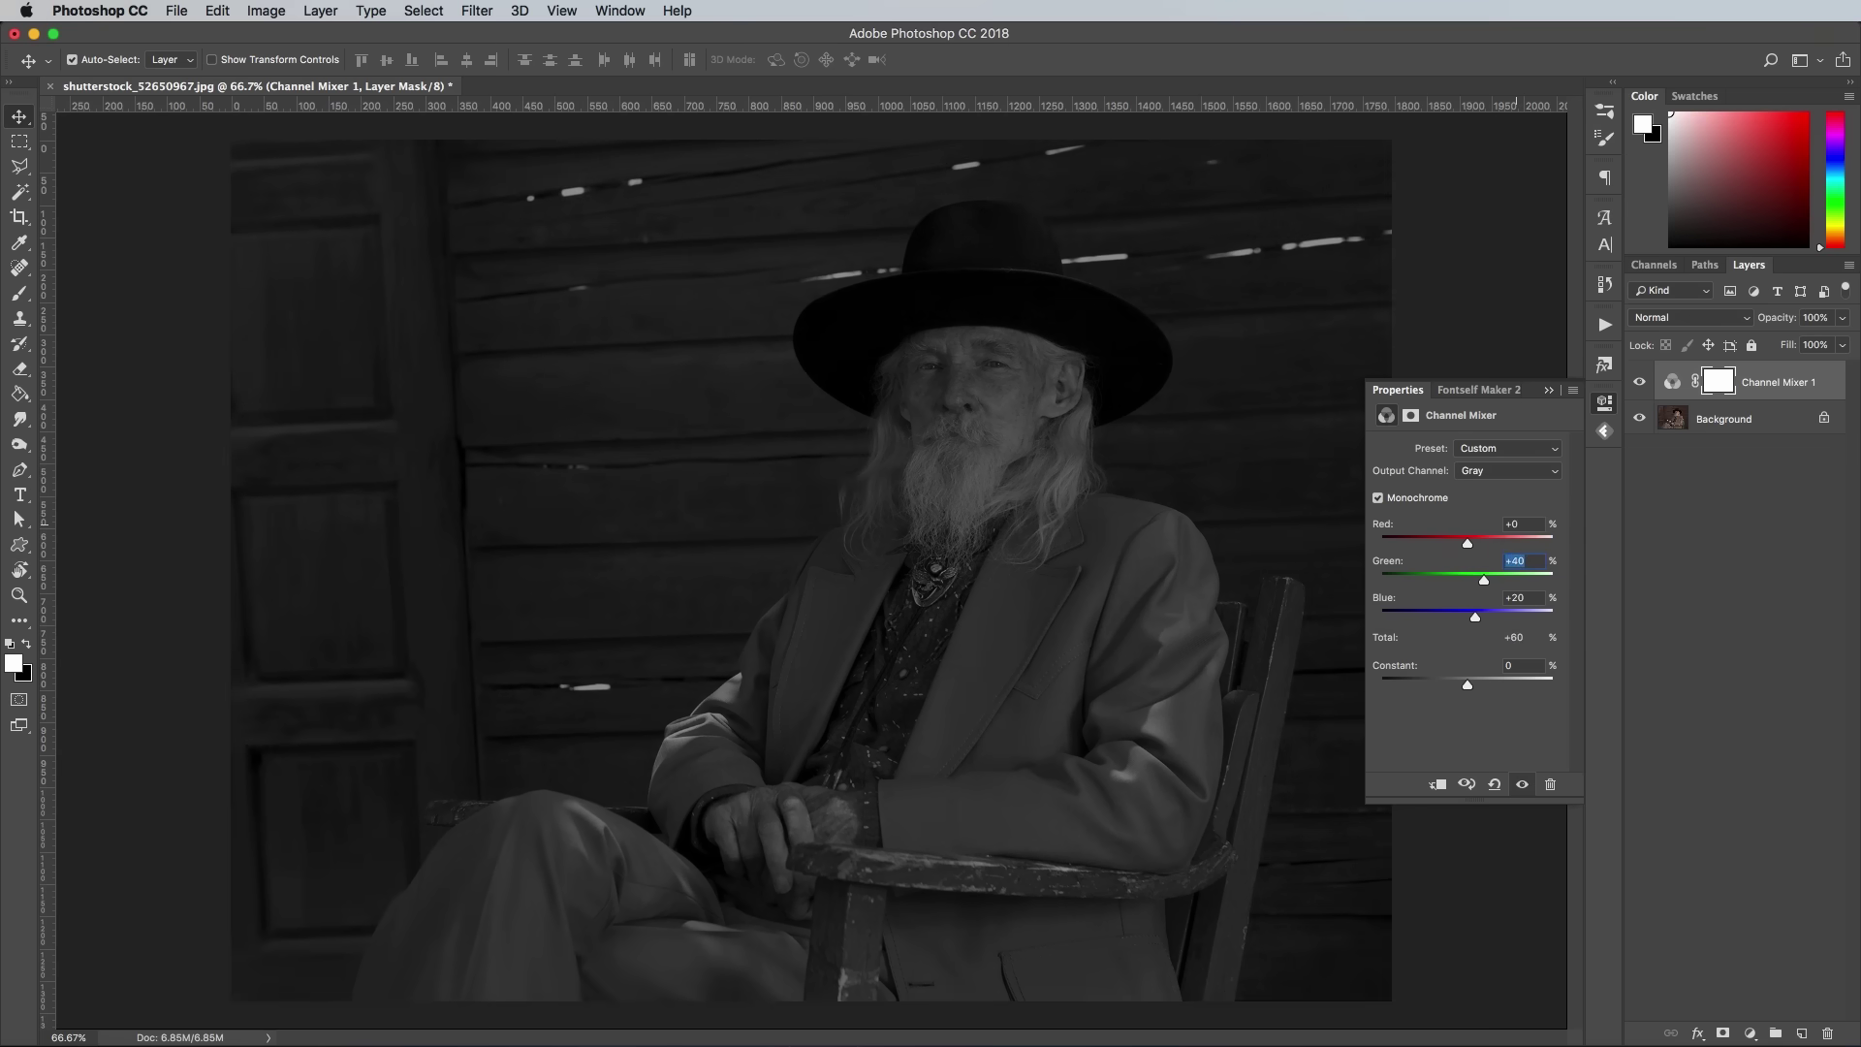
text(0)
key(Tab)
text(100)
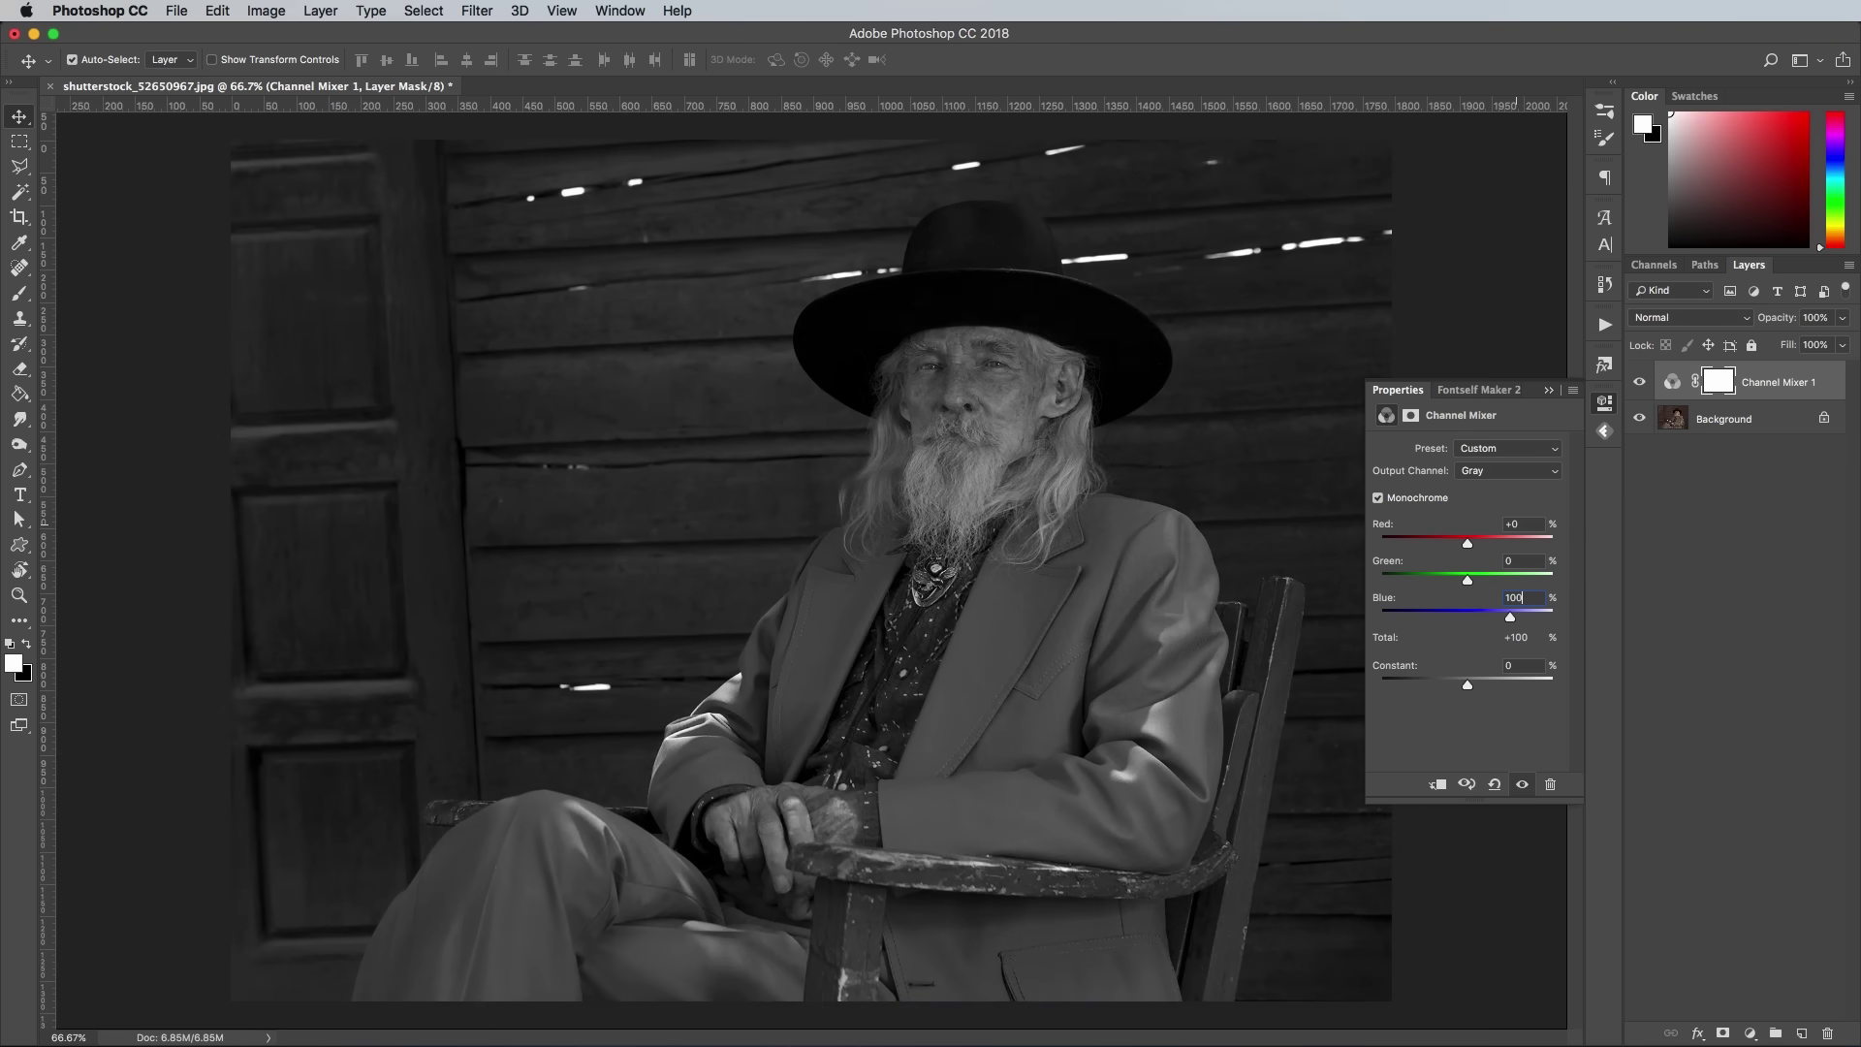
click(1604, 404)
key(super+0)
key(super+equal)
key(super+equal)
scroll(1042, 423, up, 10)
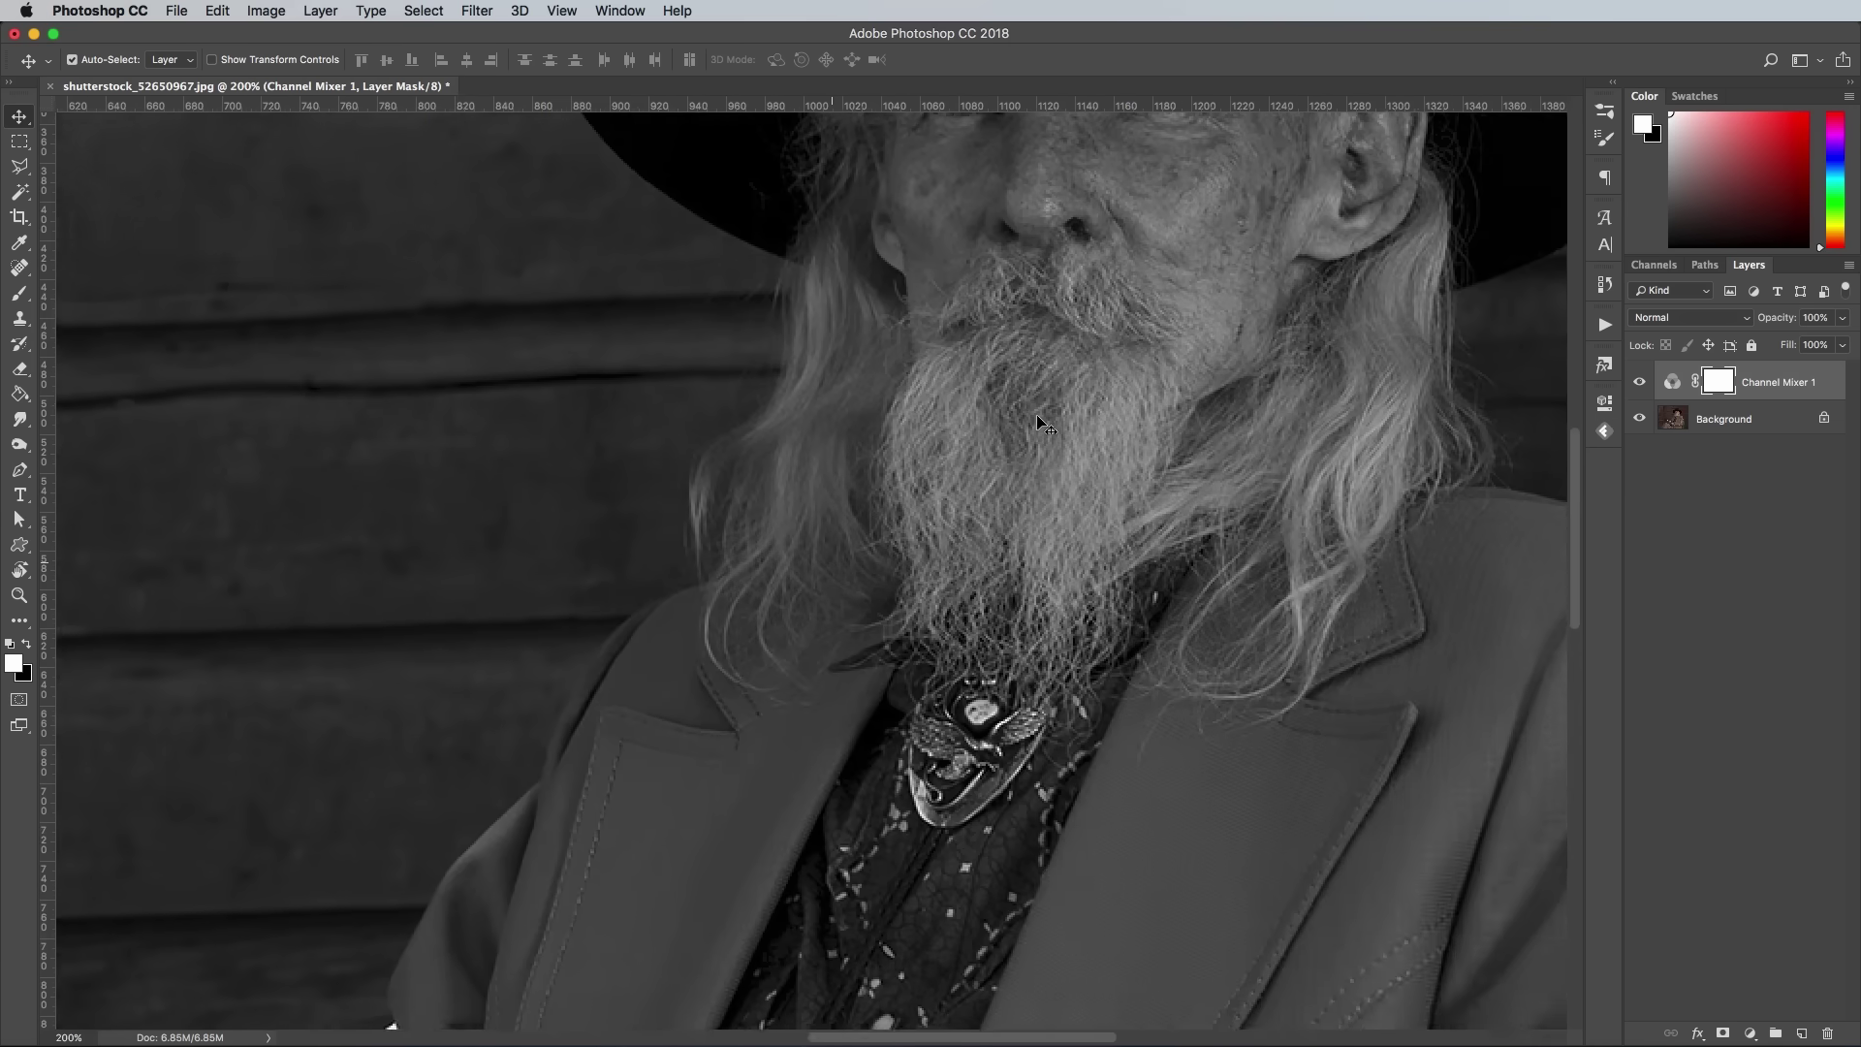
key(super+0)
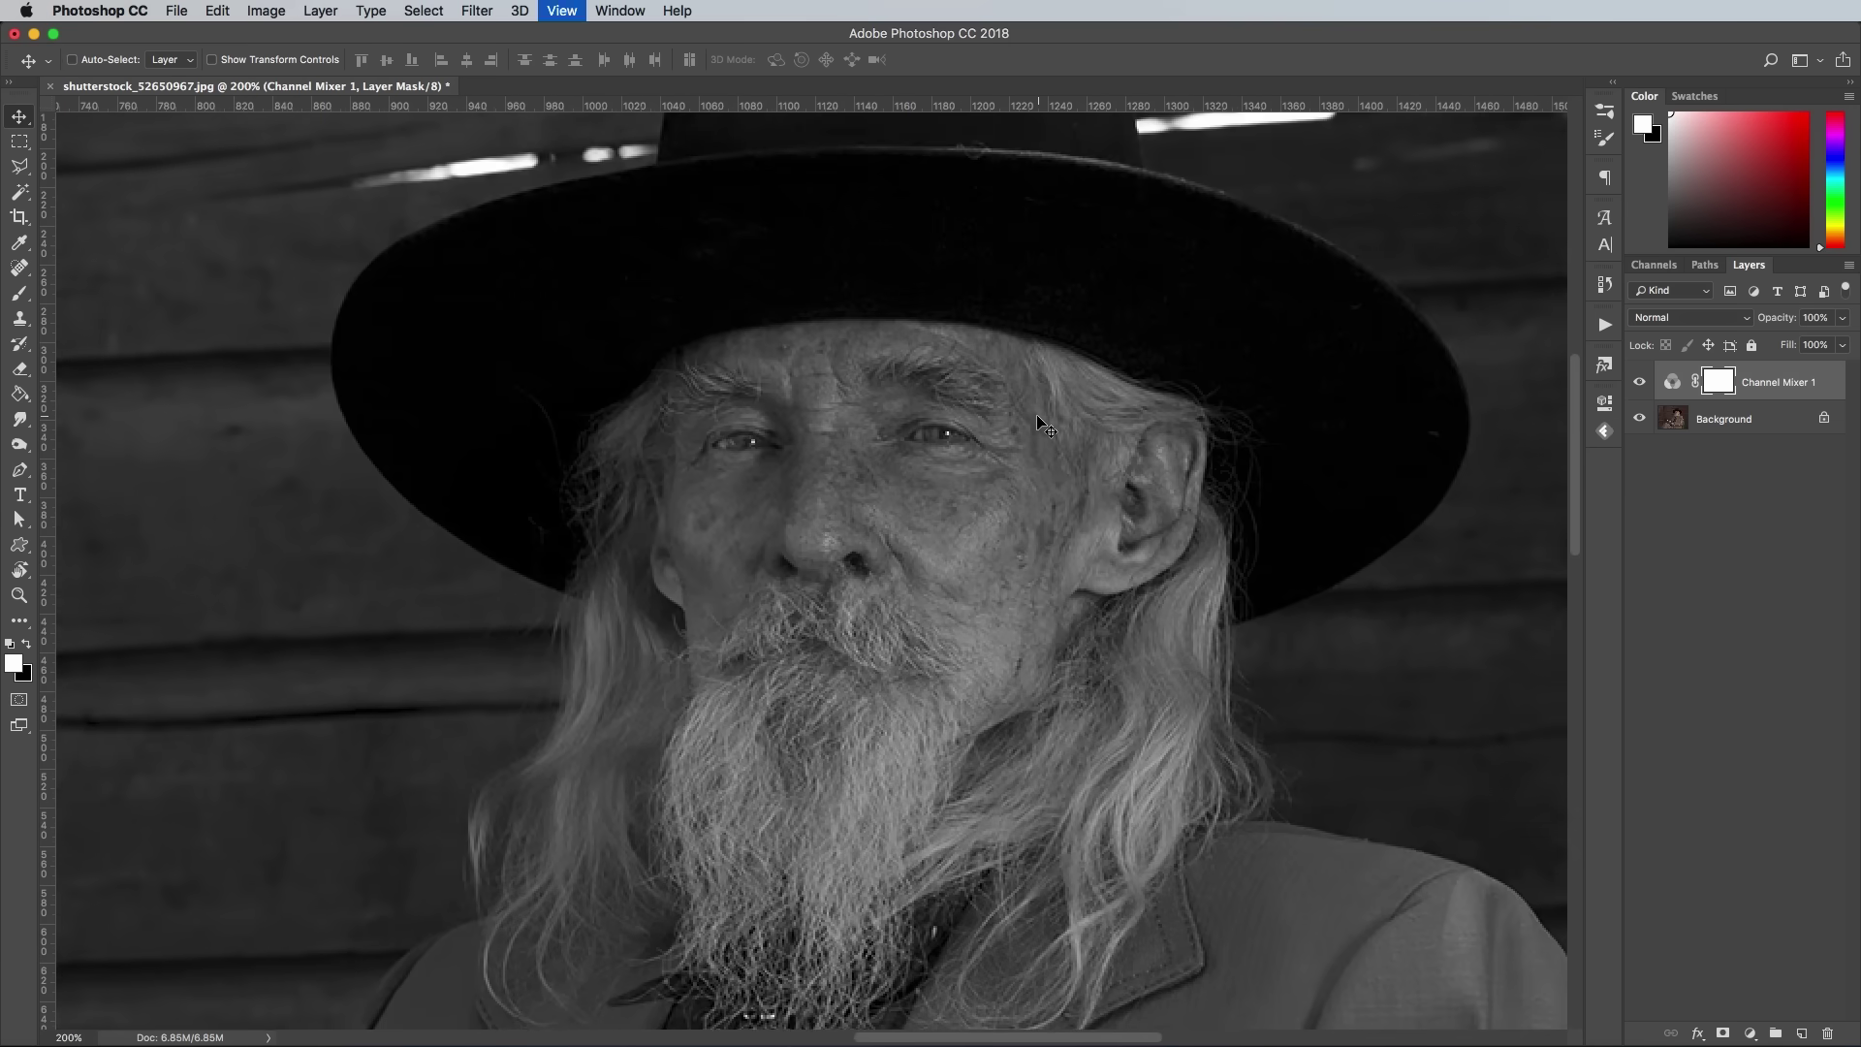
- Switch to the desktop and open the Vintage Photo Texture Overlays folder
key(F11)
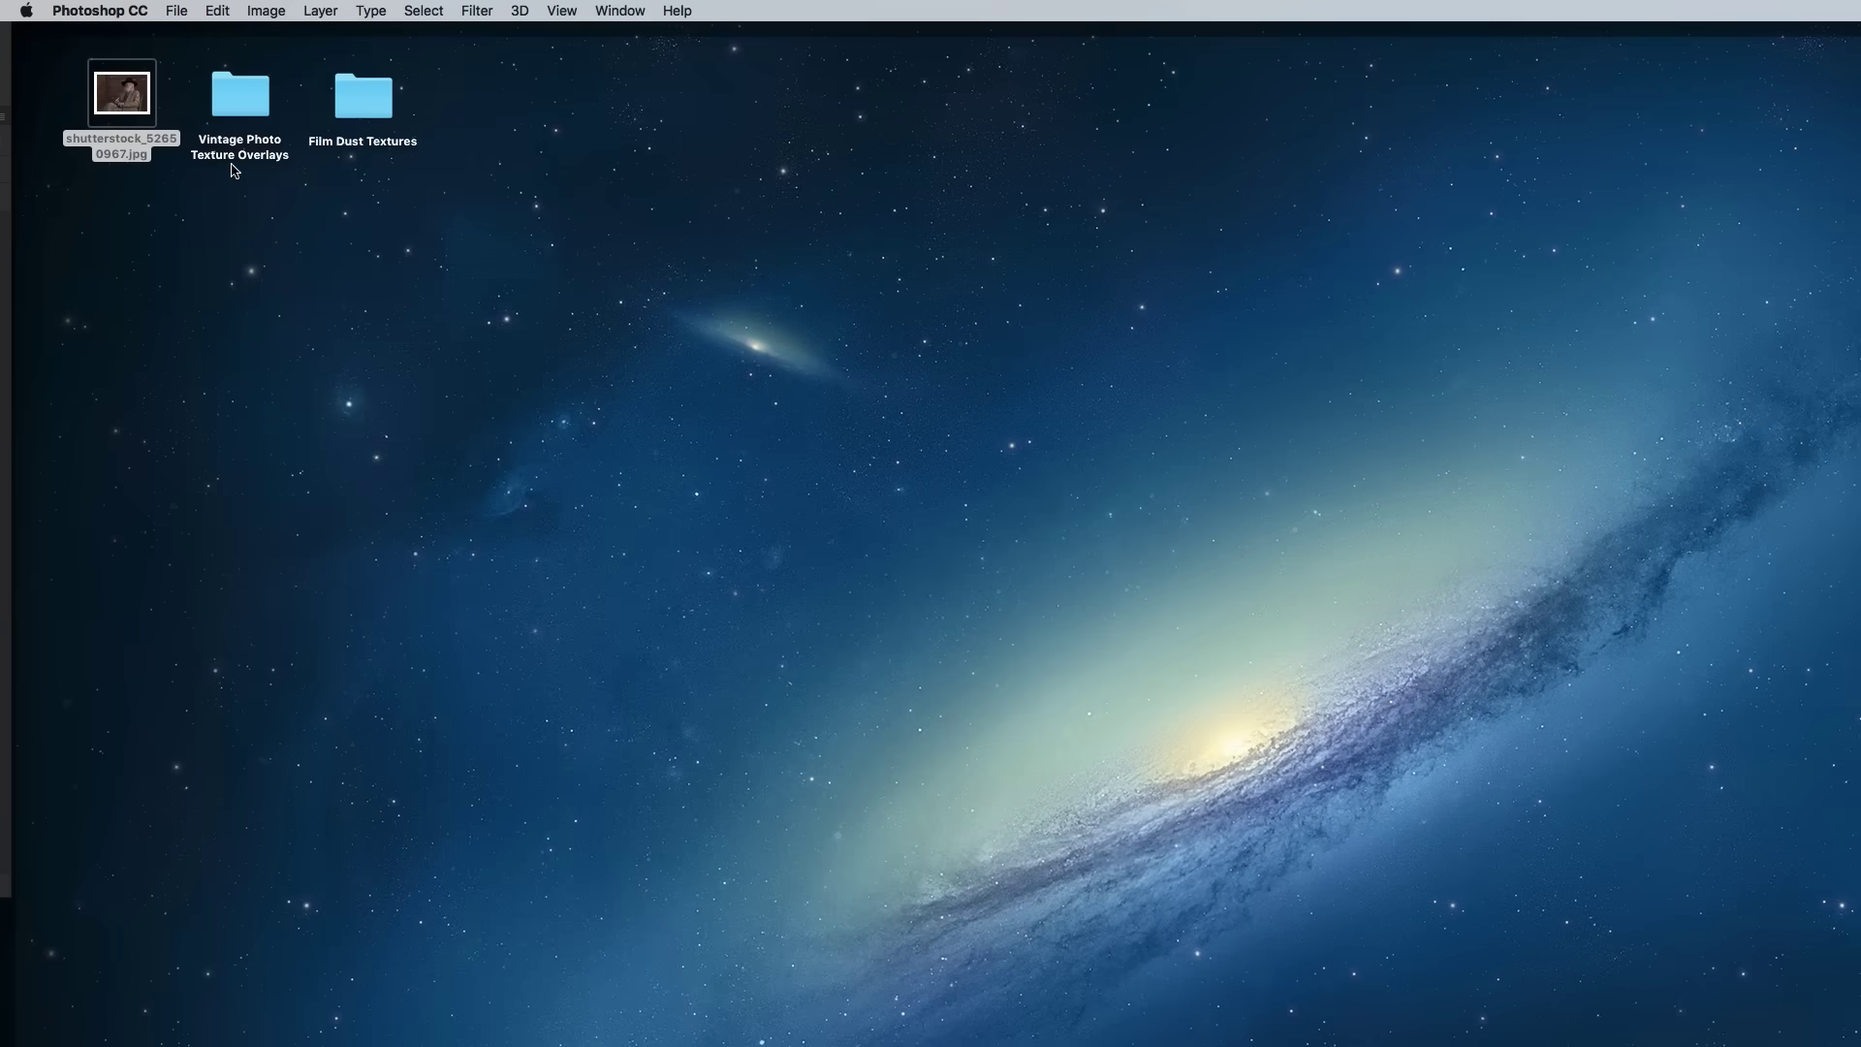
double_click(240, 108)
click(829, 489)
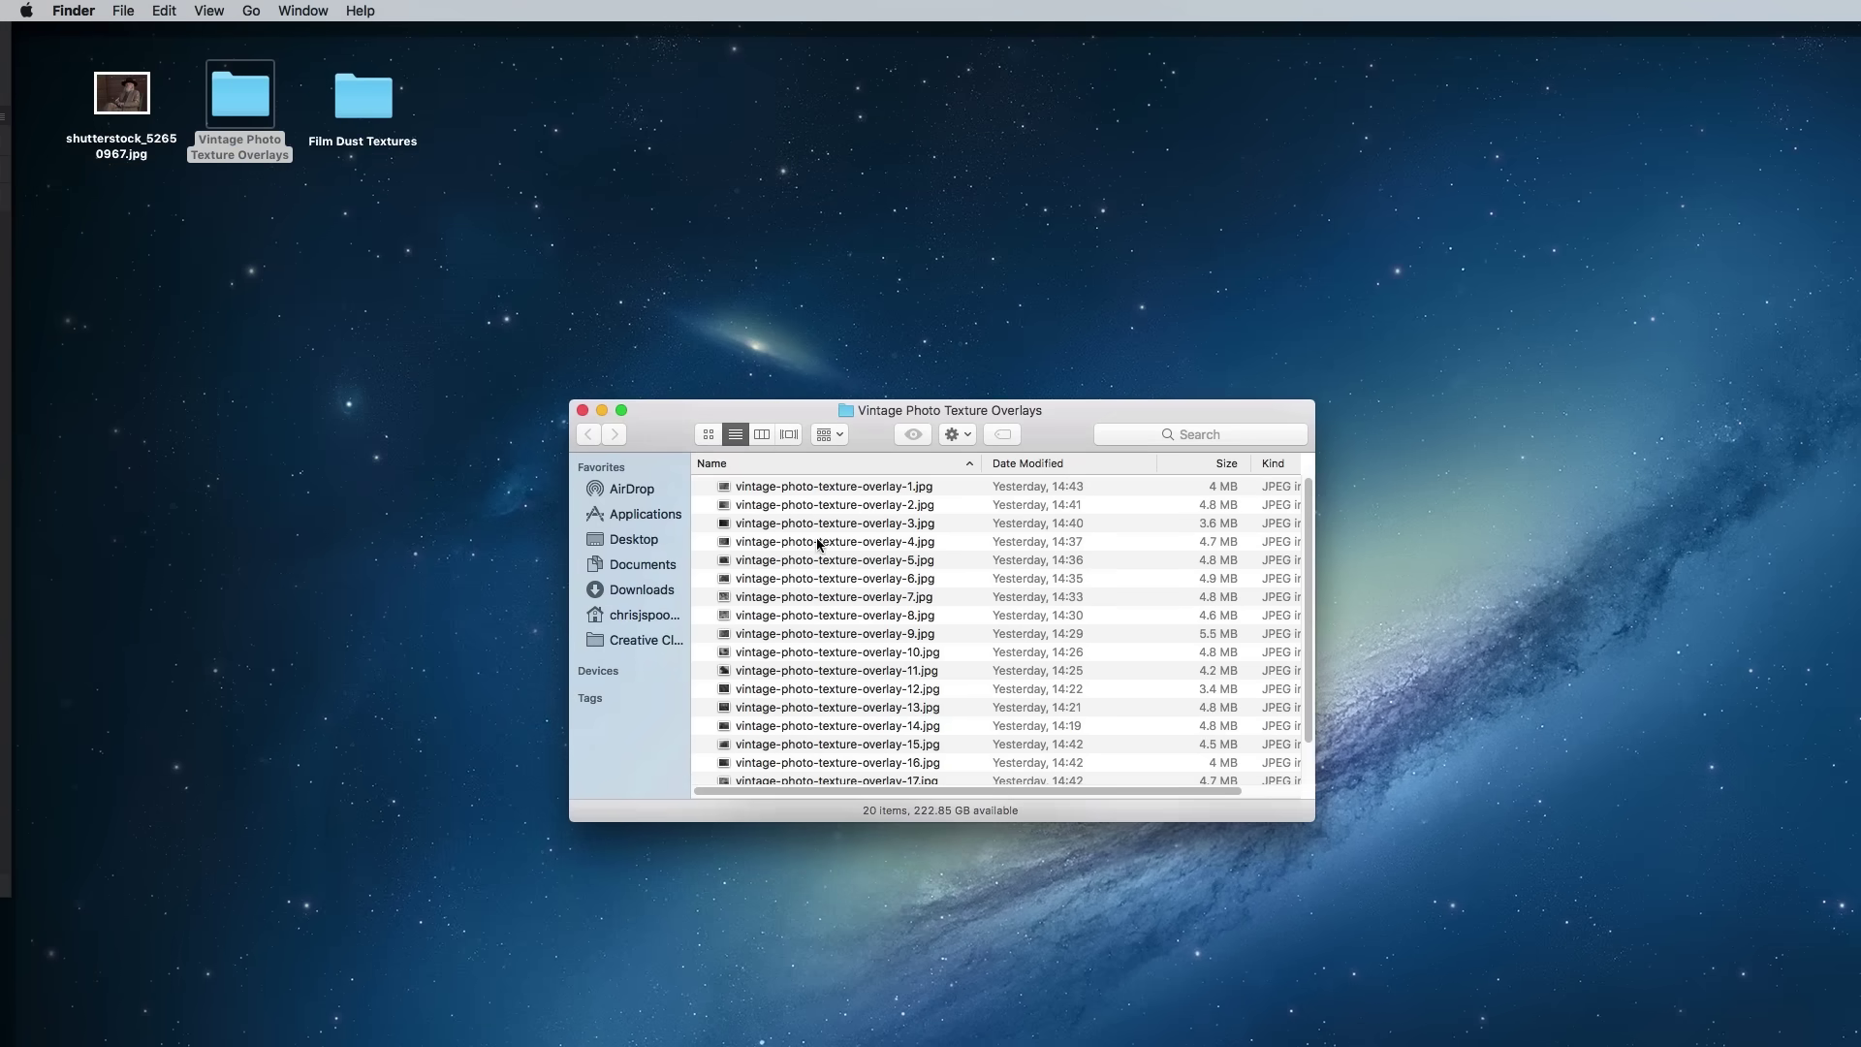
- Preview the vintage texture overlays one after another, from the first image to vintage-photo-texture-overlay-18.jpg
key(space)
drag(1831, 581, 1201, 853)
key(Down)
key(Down)
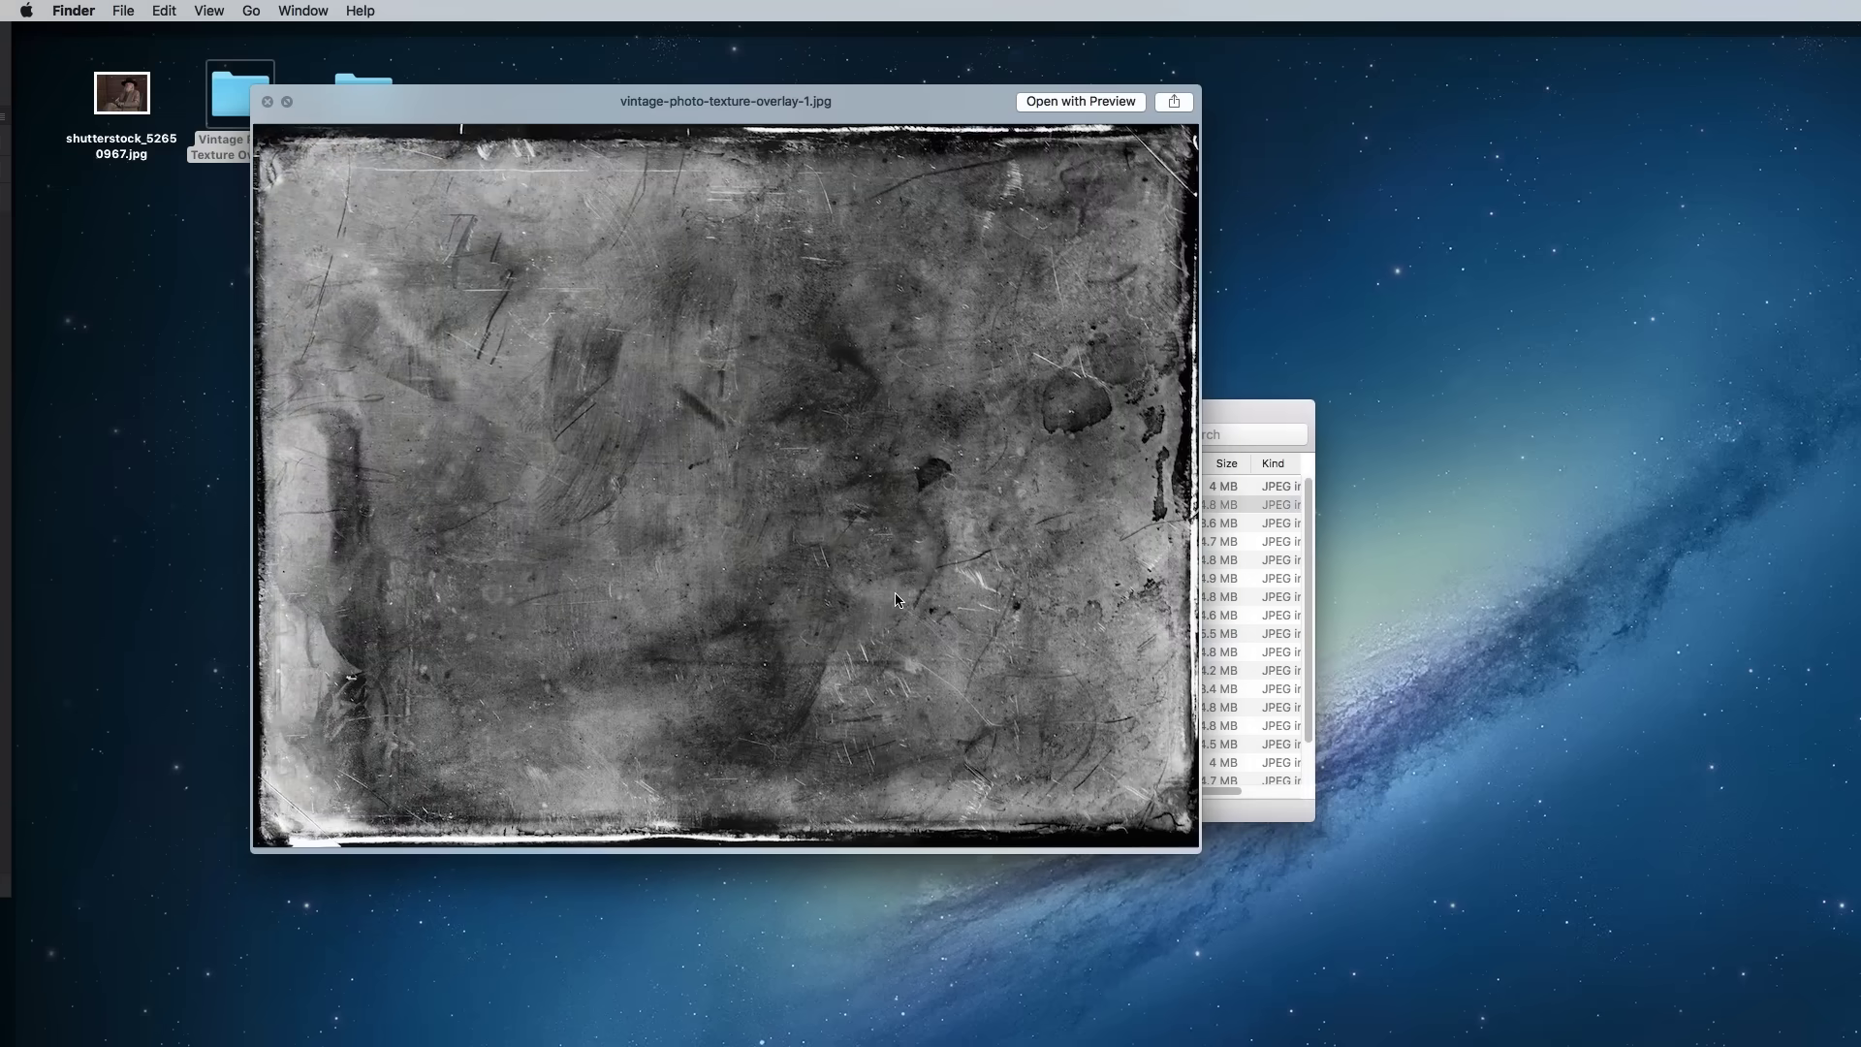
key(Down)
key(Down)
key(Down)
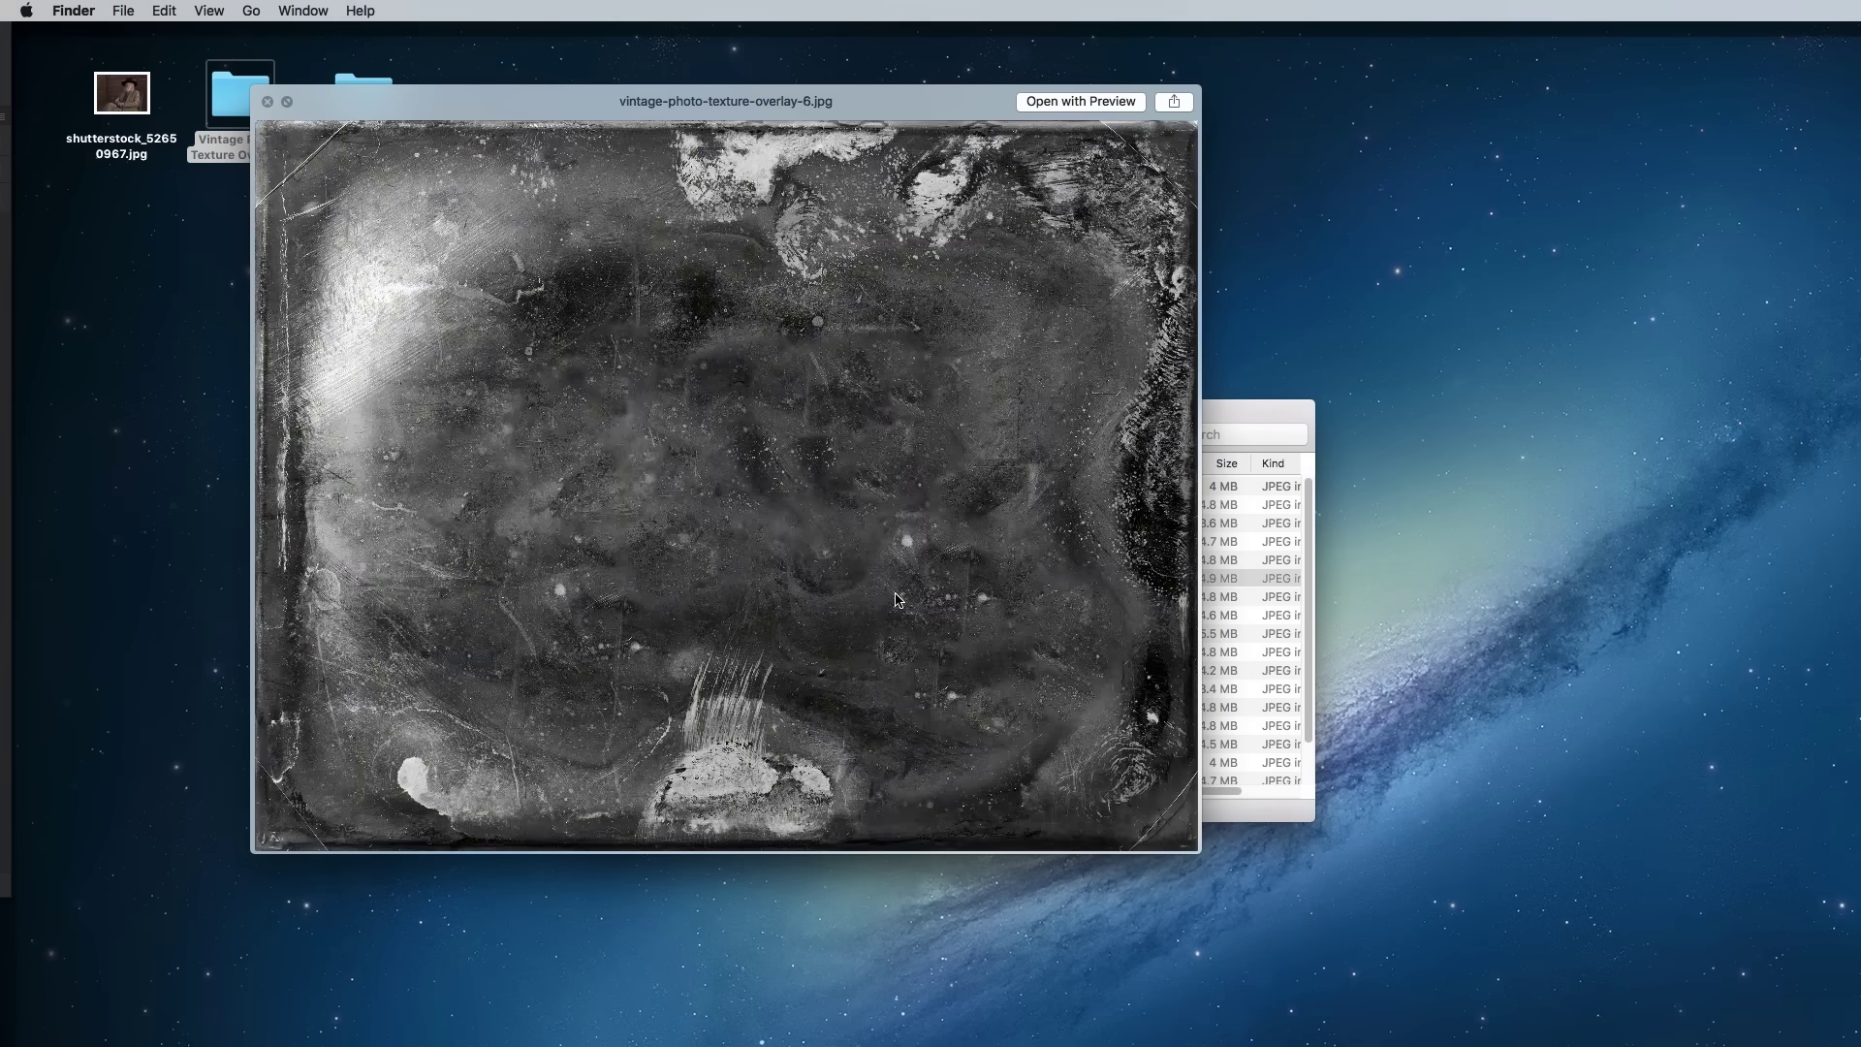
key(Down)
key(Down)
key(Down)
key(Down)
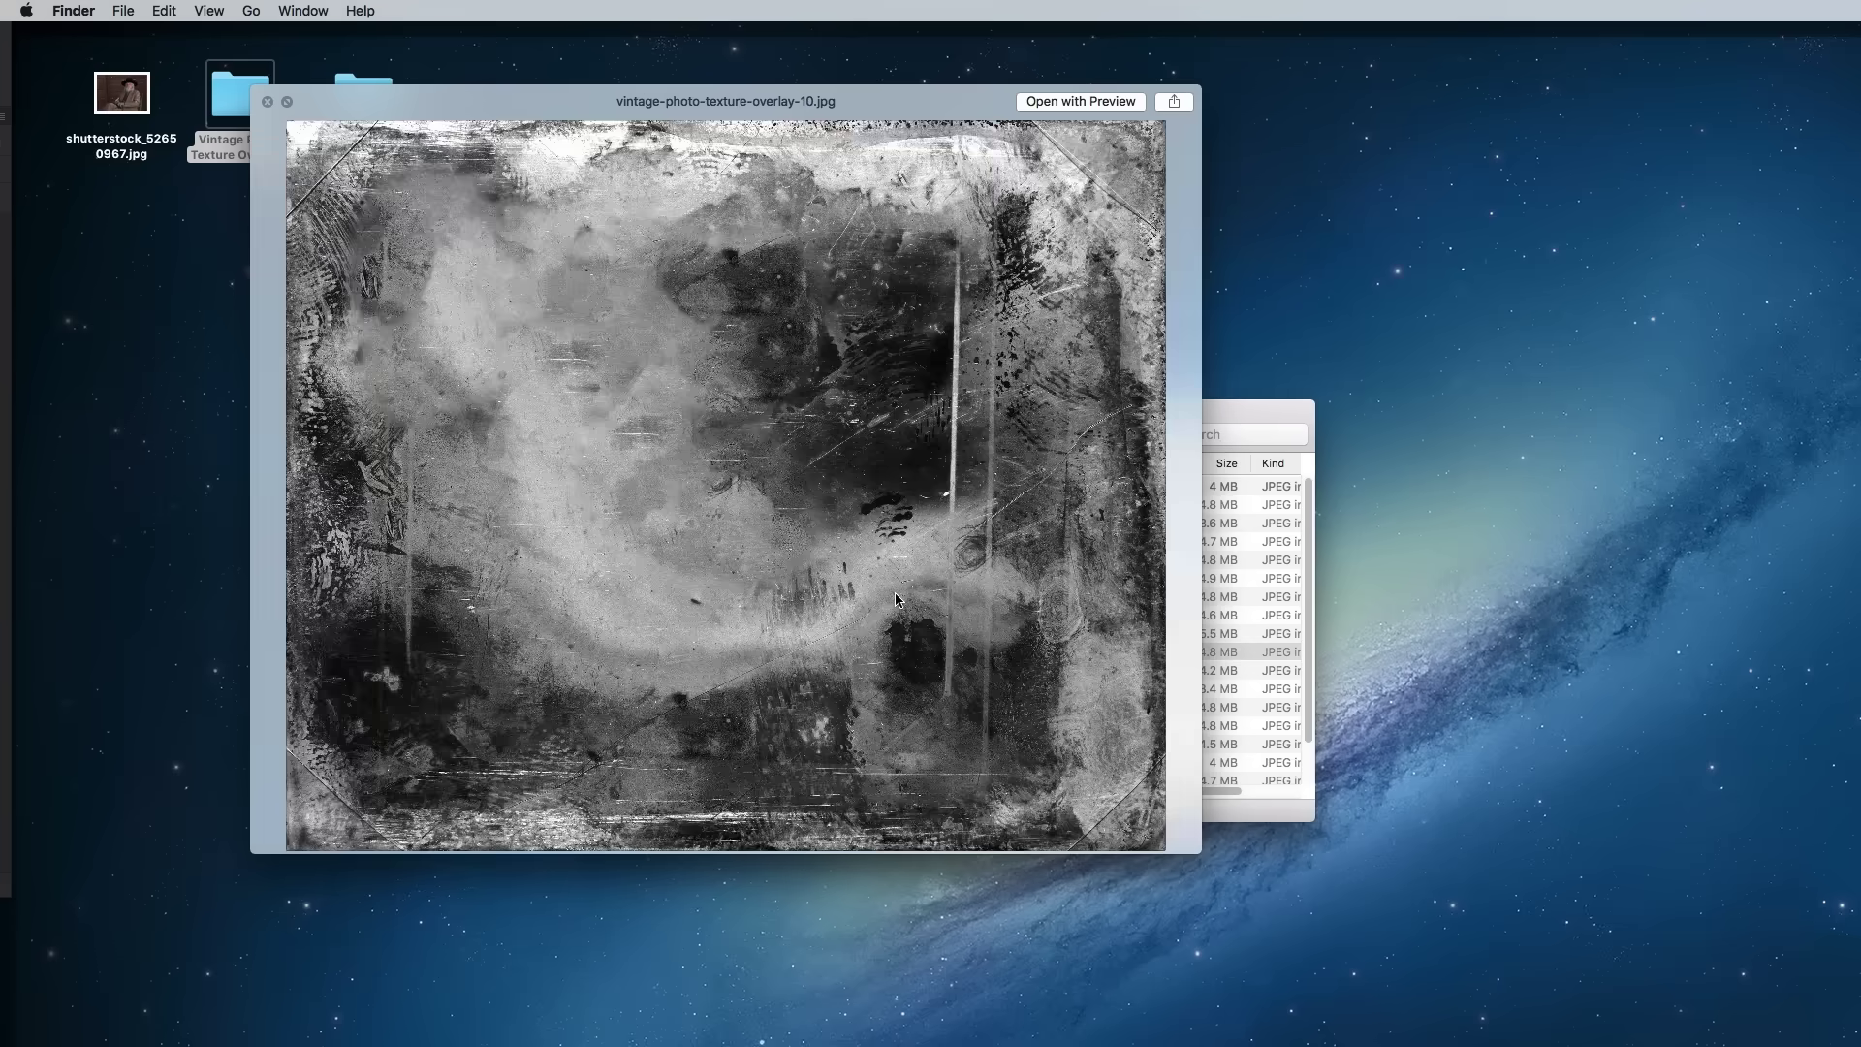
key(Down)
key(Down)
key(Down)
key(Down)
key(Down)
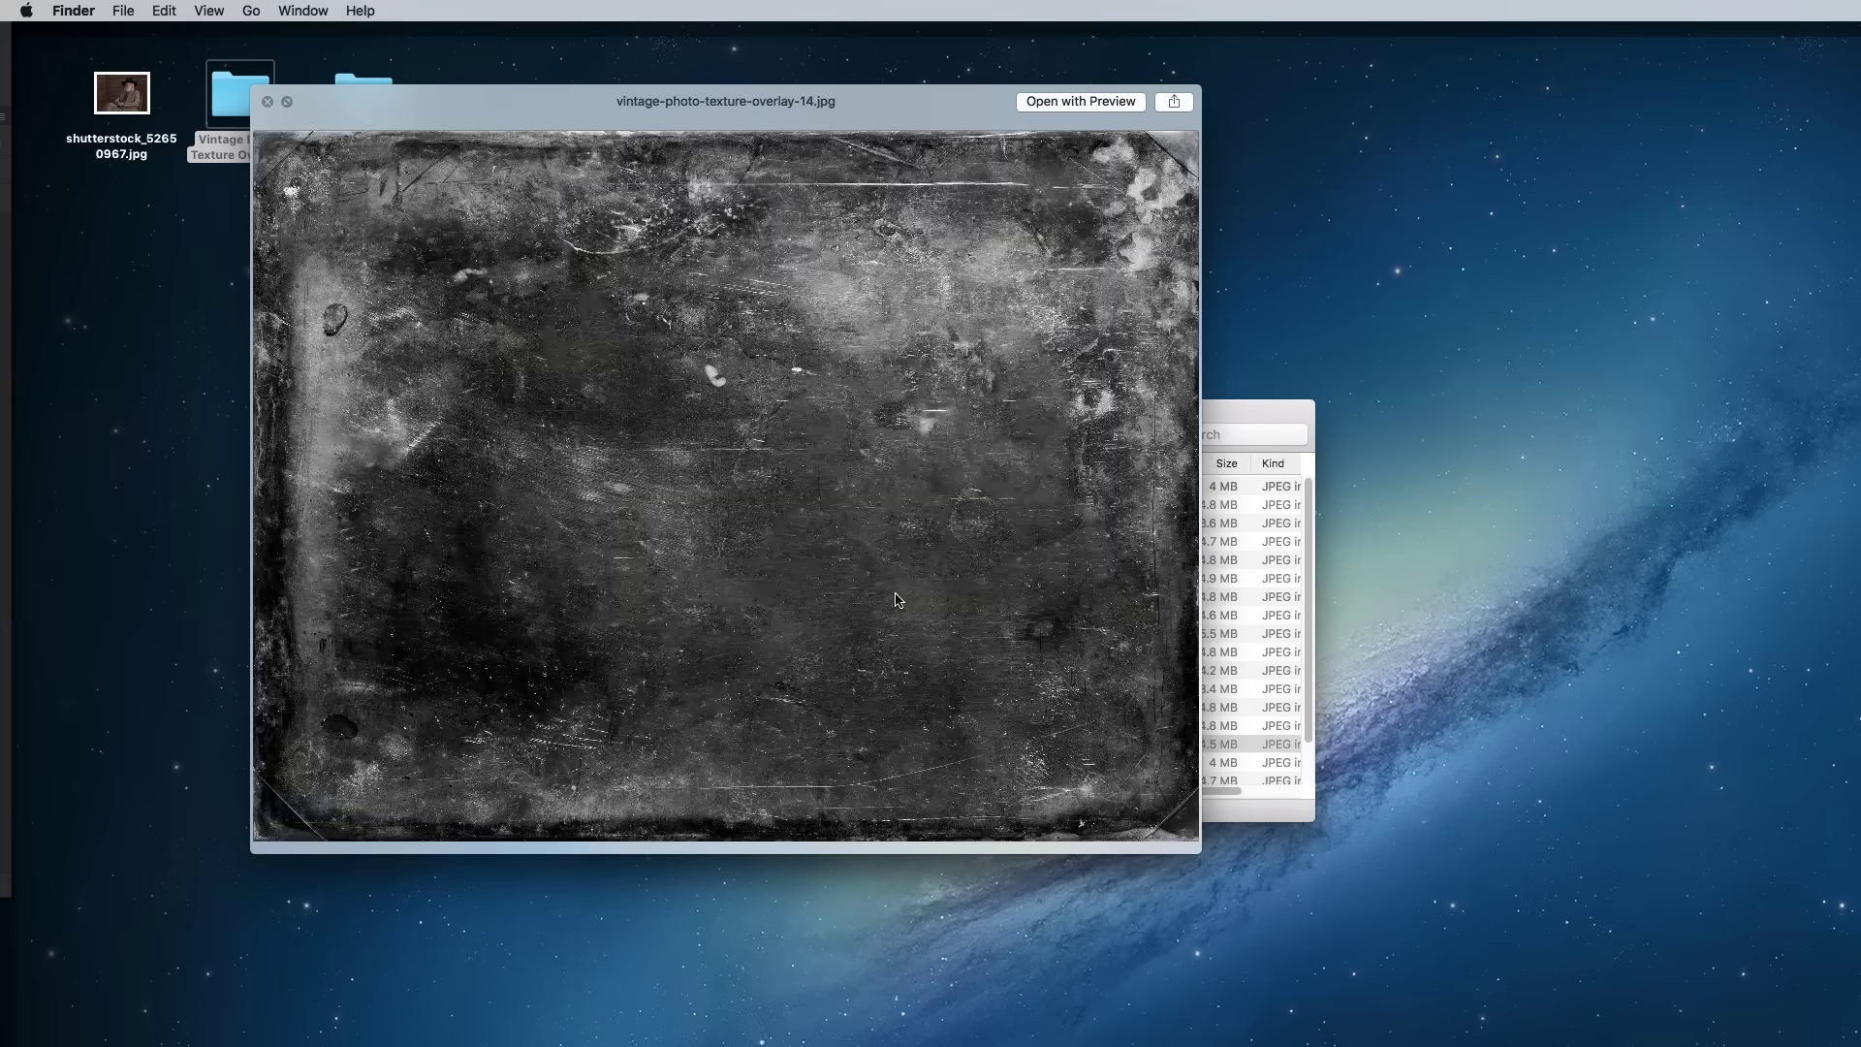
key(Down)
key(Down)
key(Down)
key(Down)
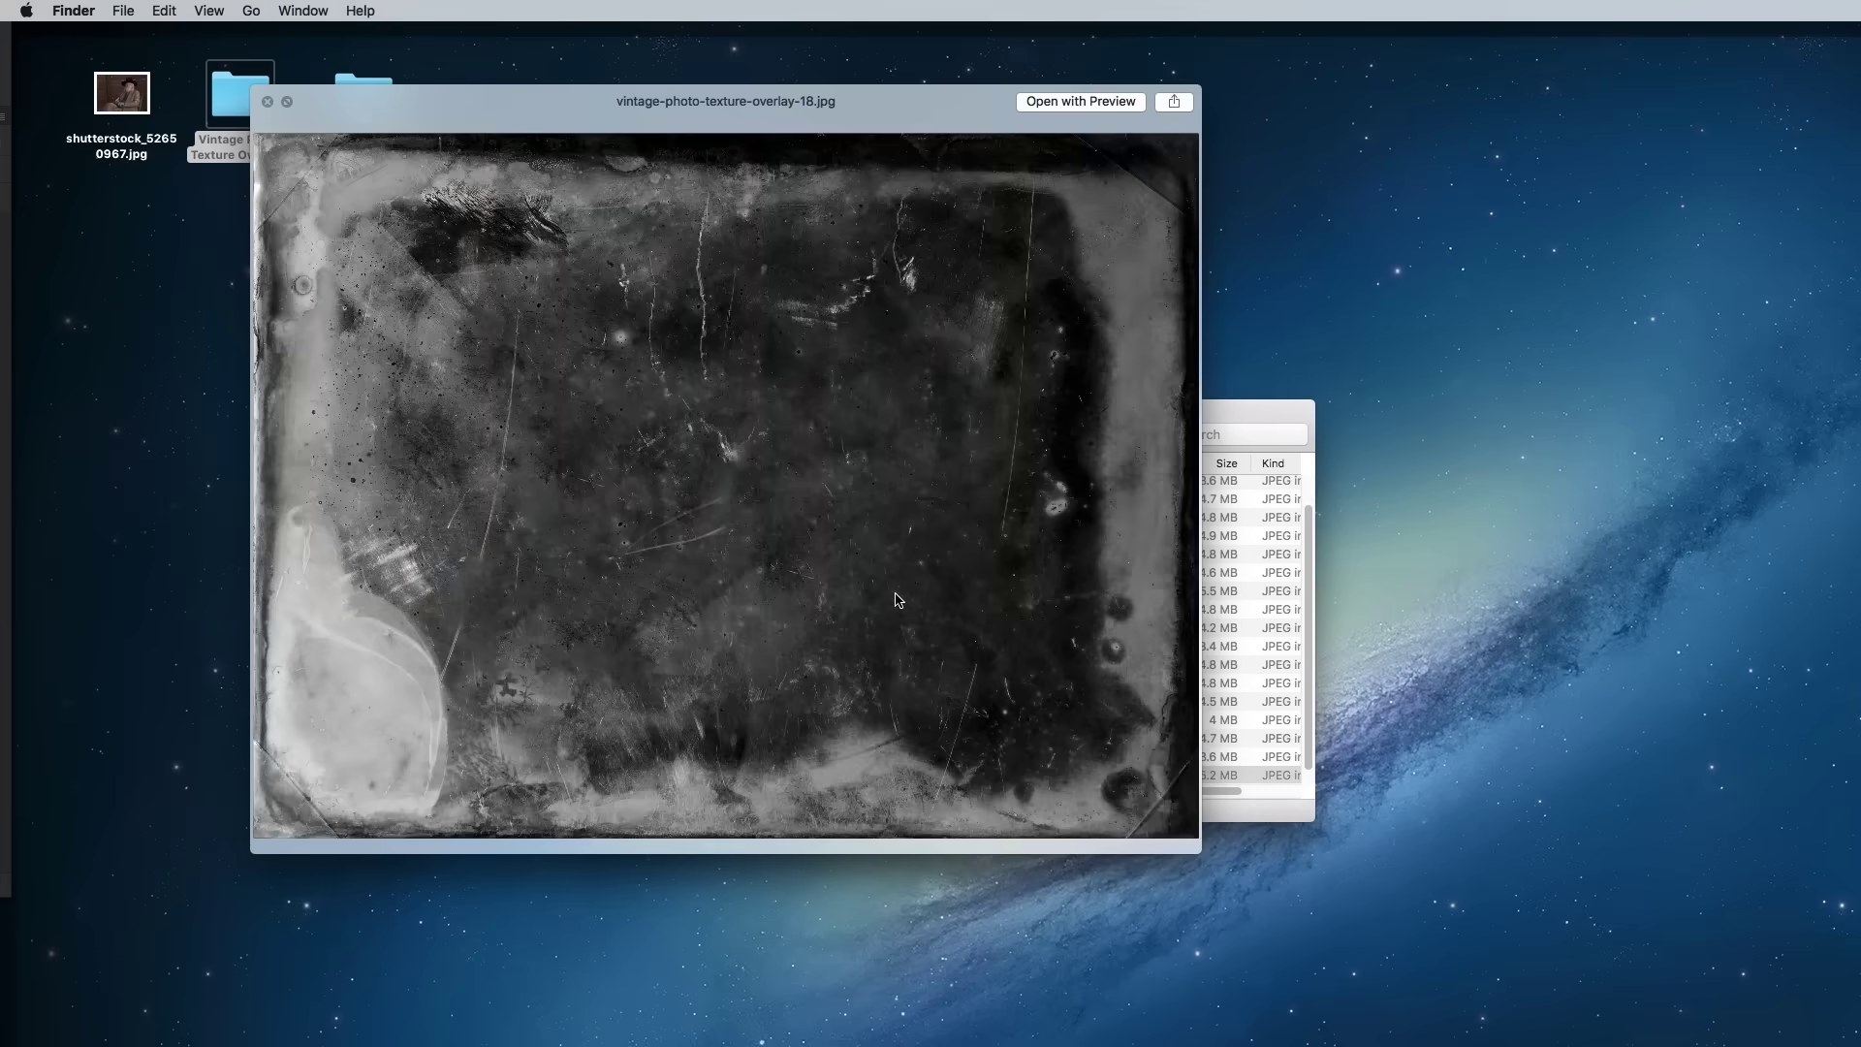
key(Down)
key(Up)
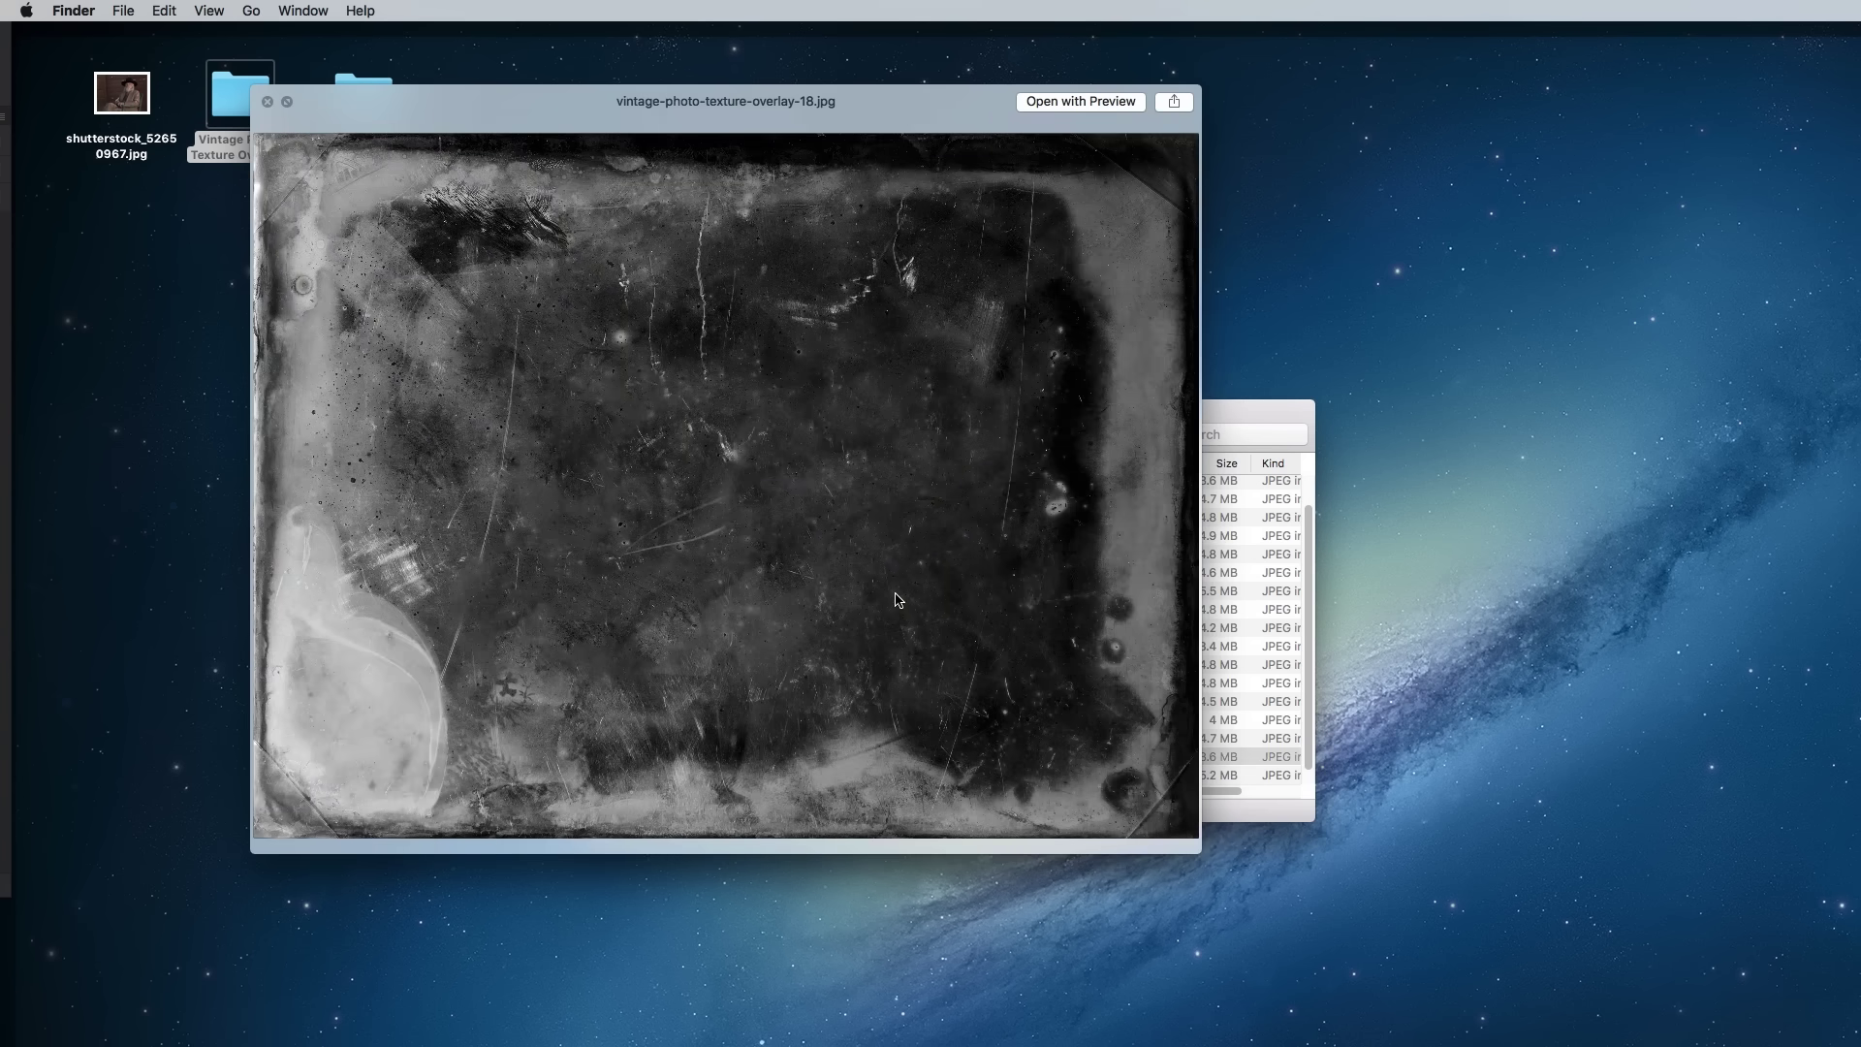
key(space)
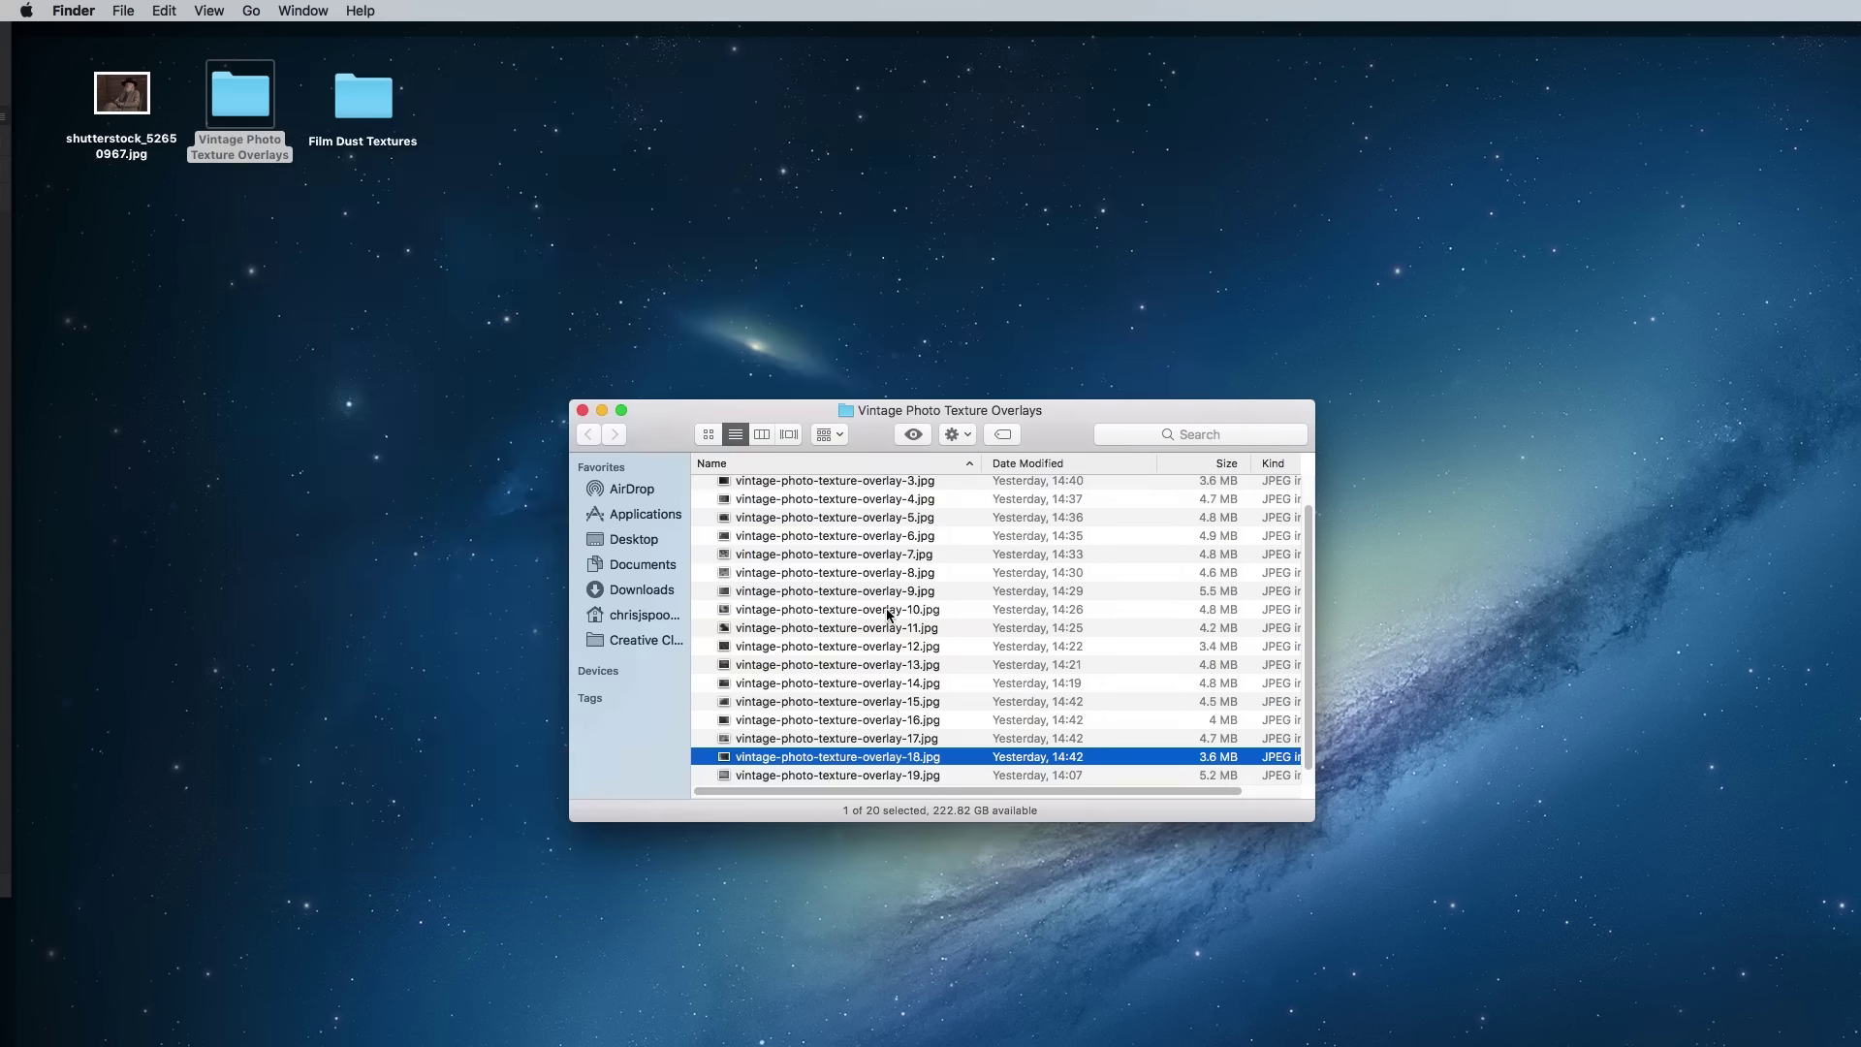
- Open vintage-photo-texture-overlay-18.jpg in Photoshop and copy the entire texture image
double_click(801, 755)
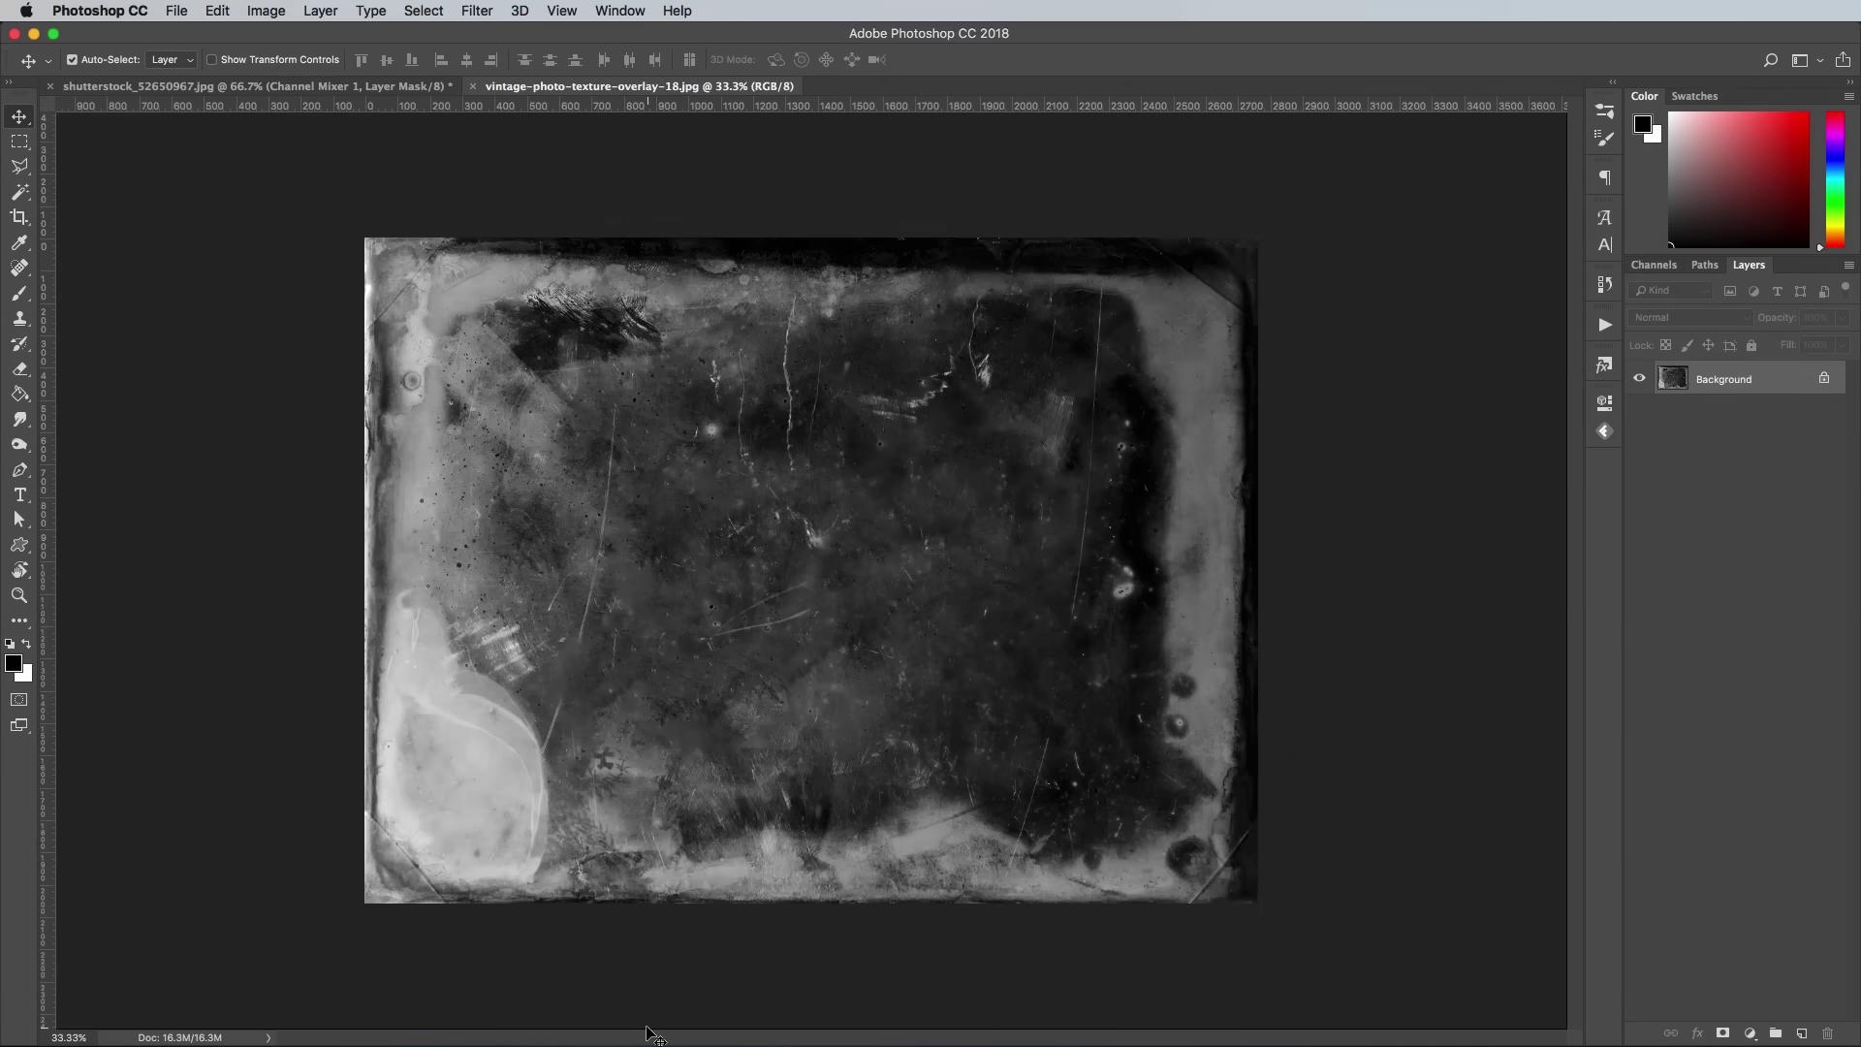
click(423, 11)
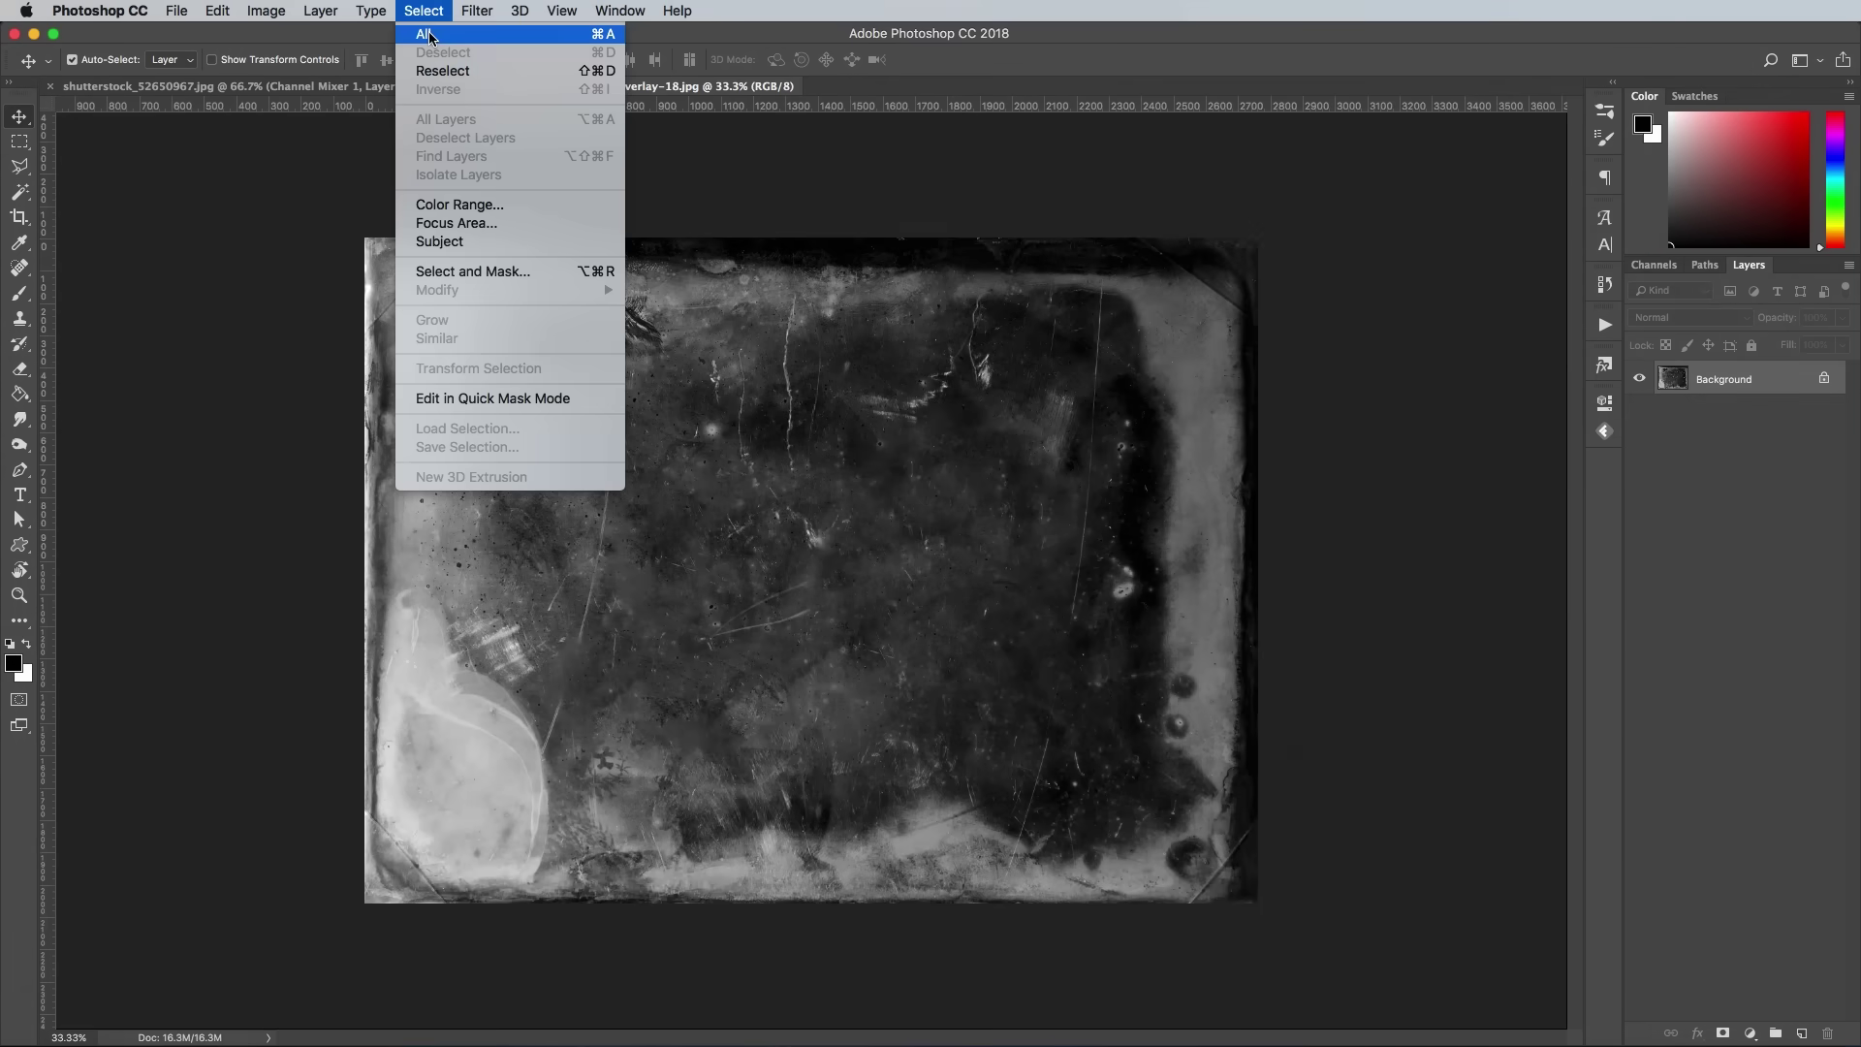
click(423, 33)
click(217, 11)
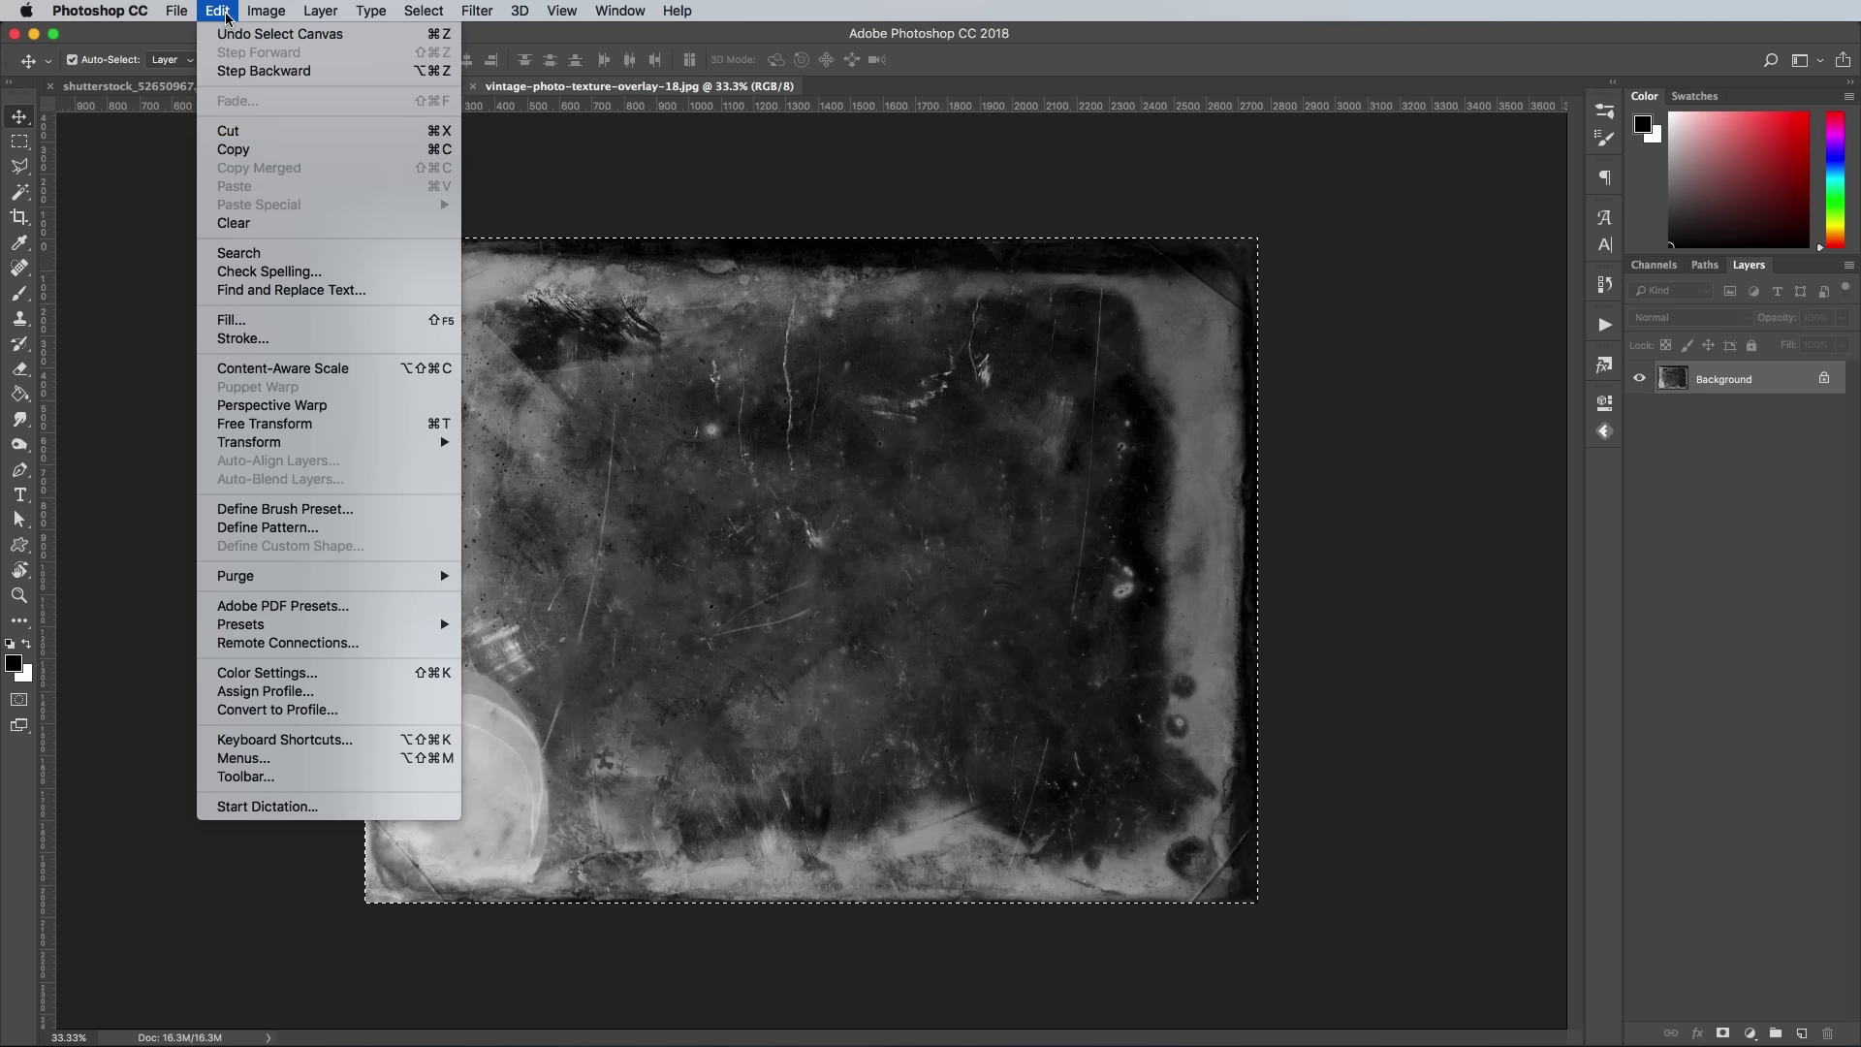
click(255, 151)
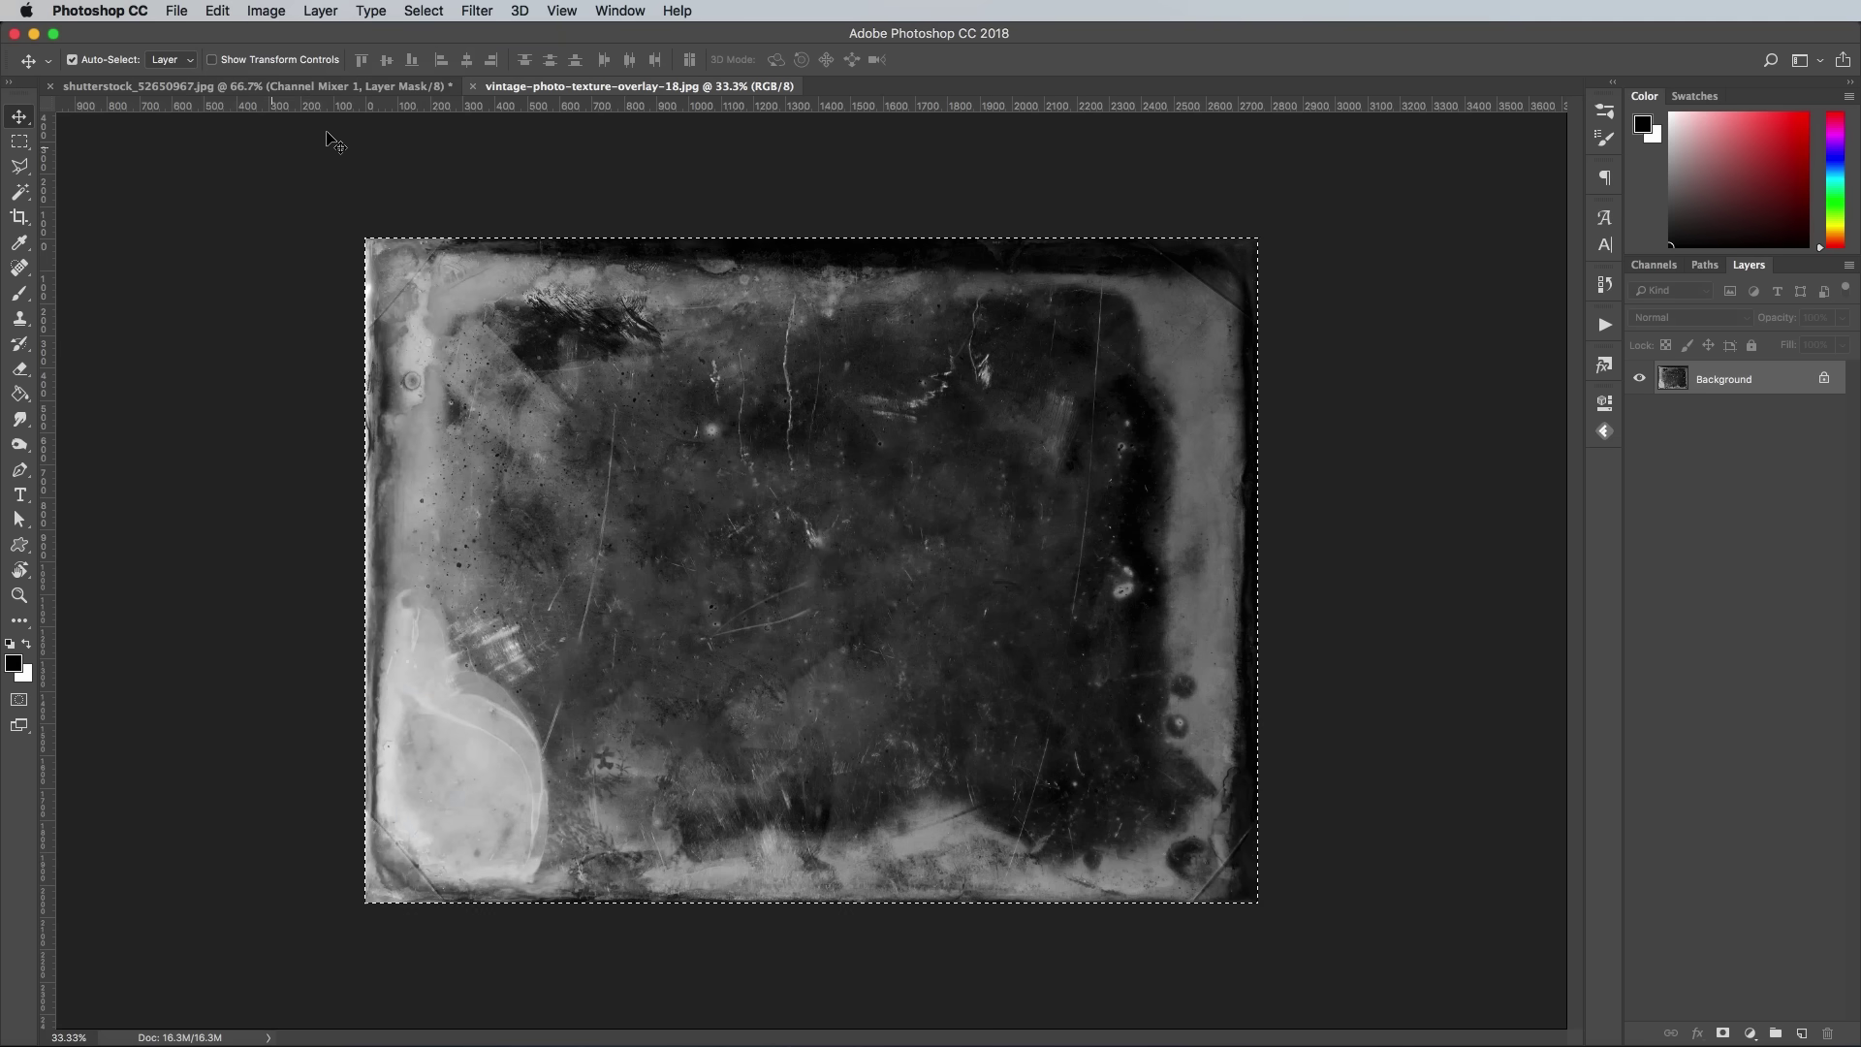
- Close the texture document and paste the copied texture as a new layer above the Channel Mixer layer
click(472, 86)
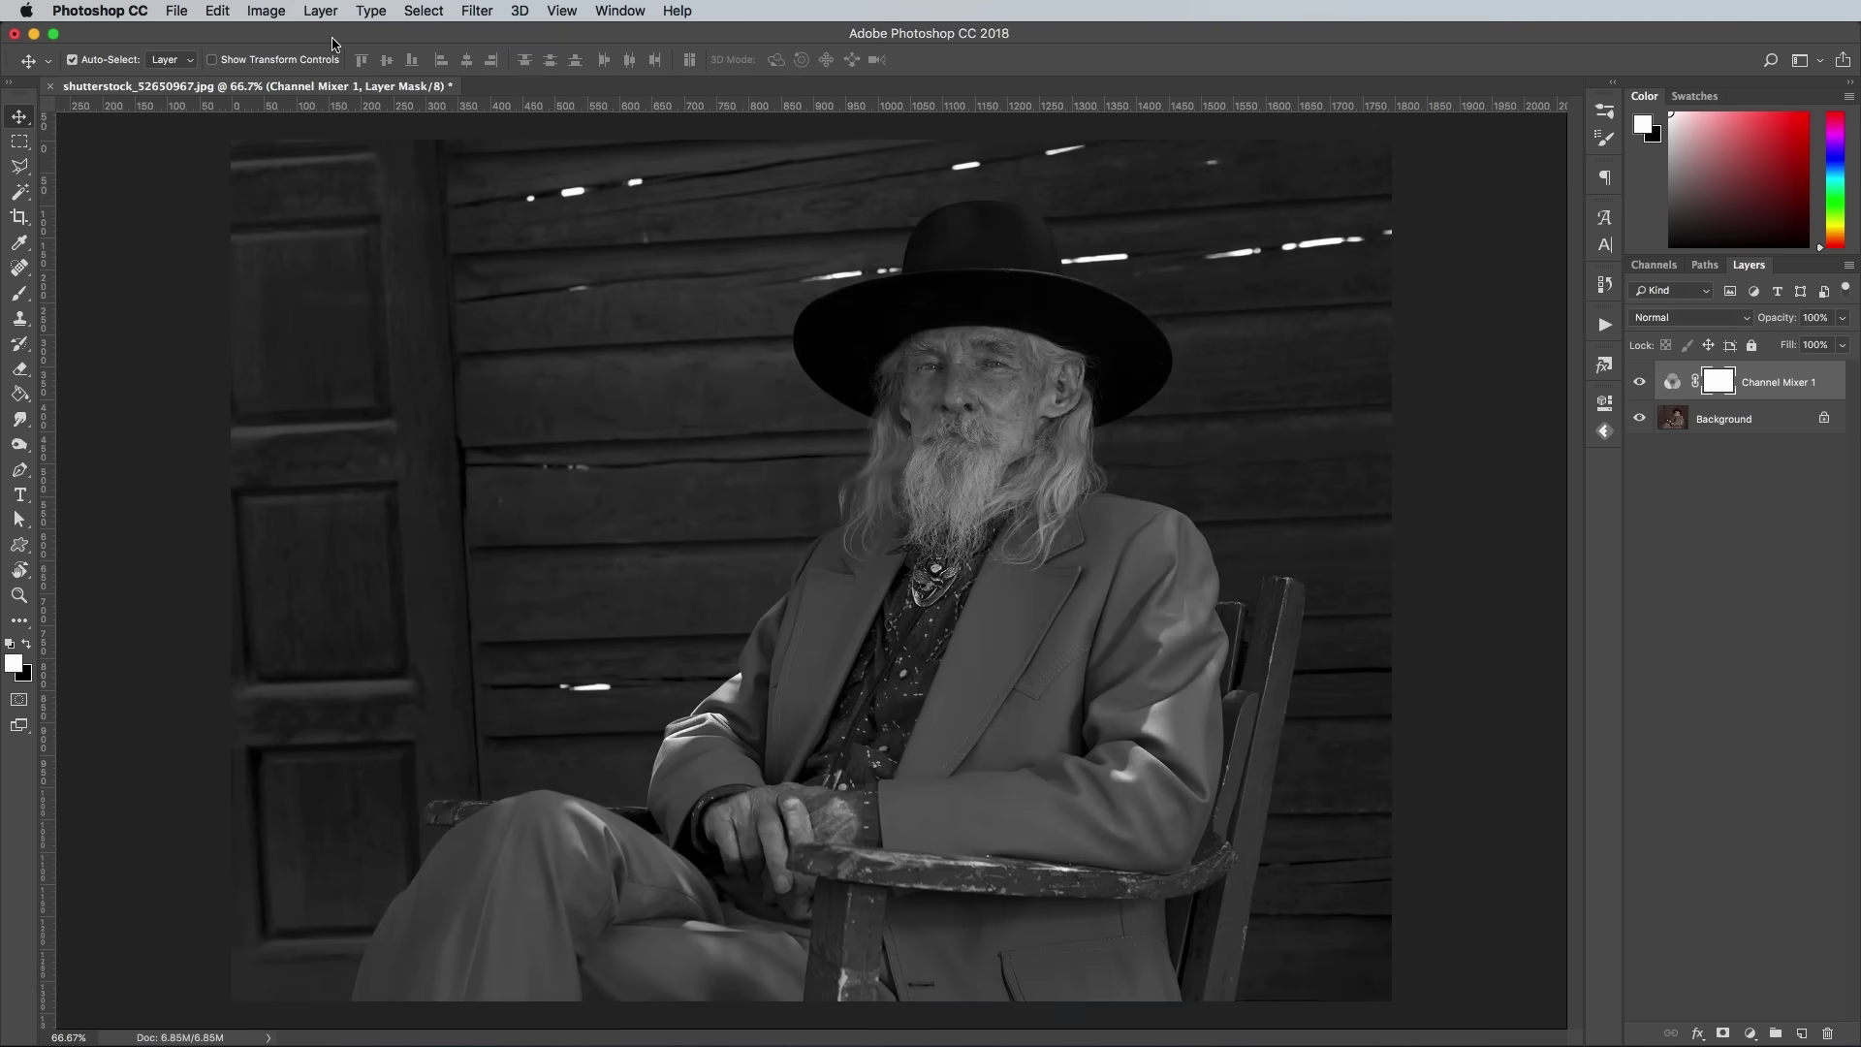
click(217, 11)
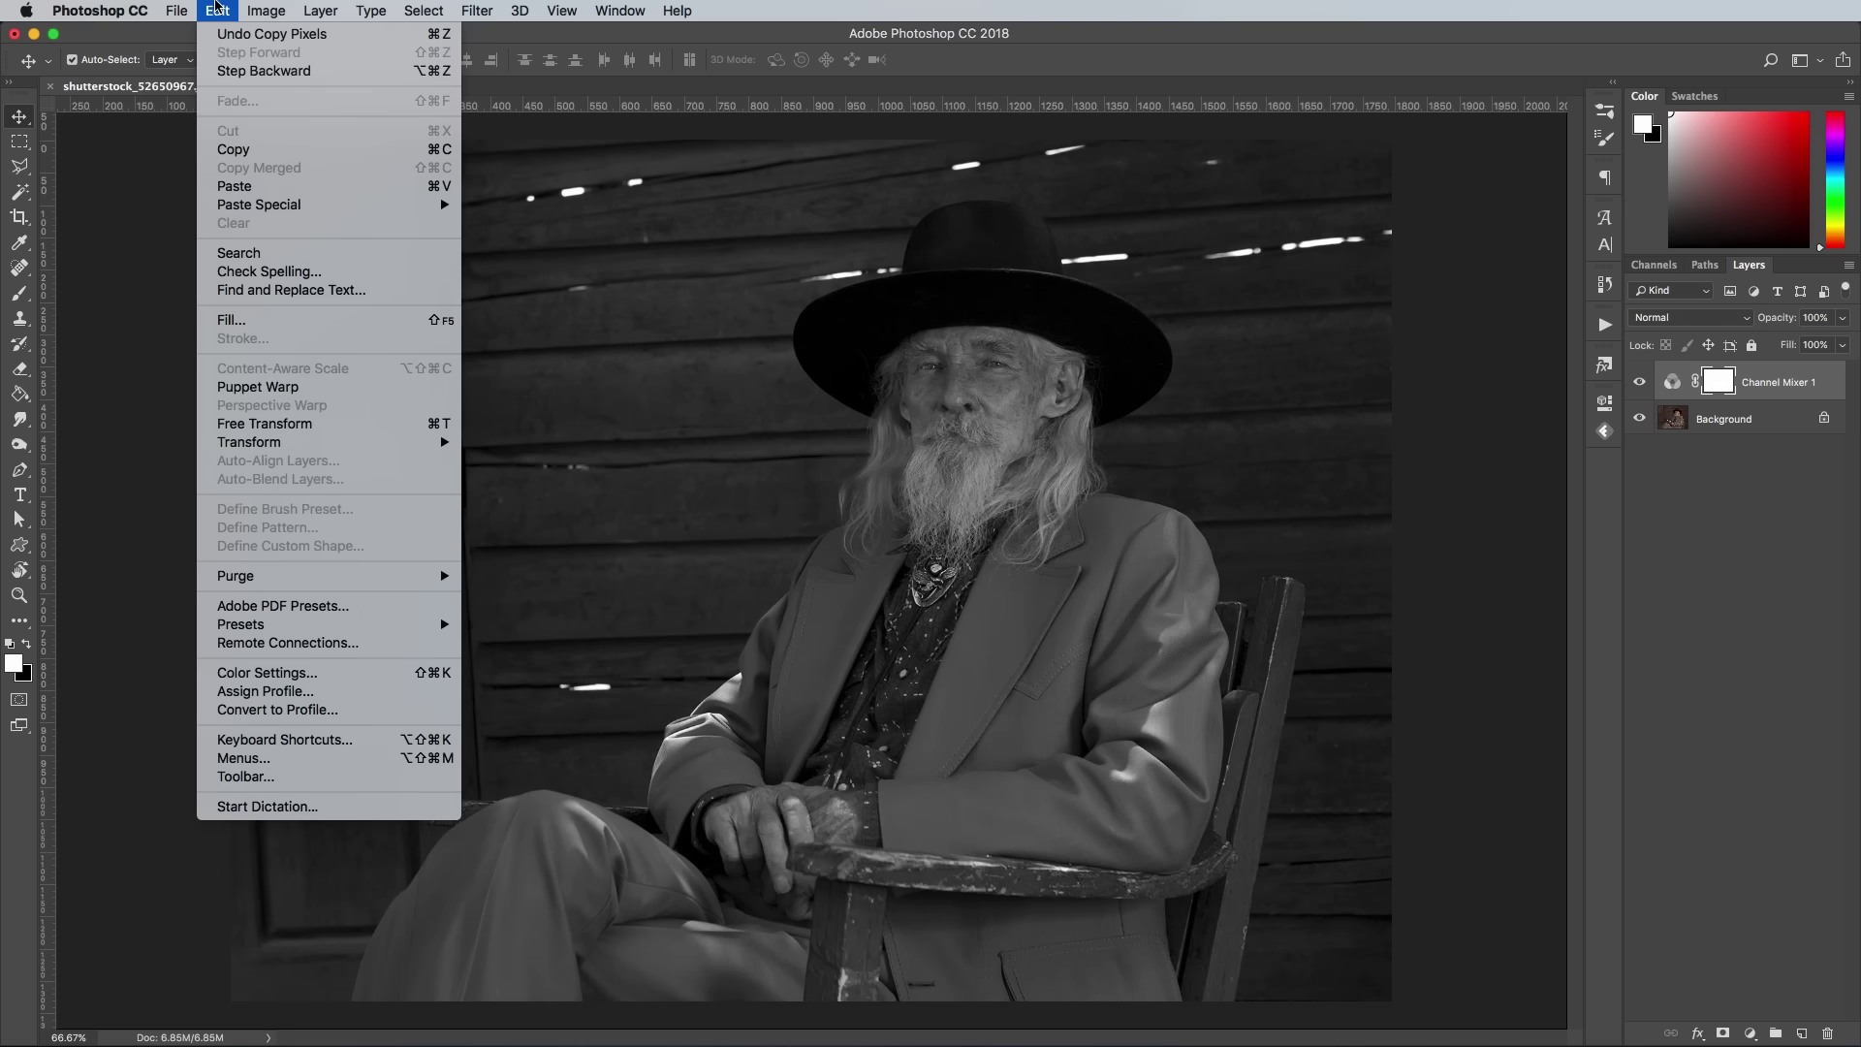
click(274, 186)
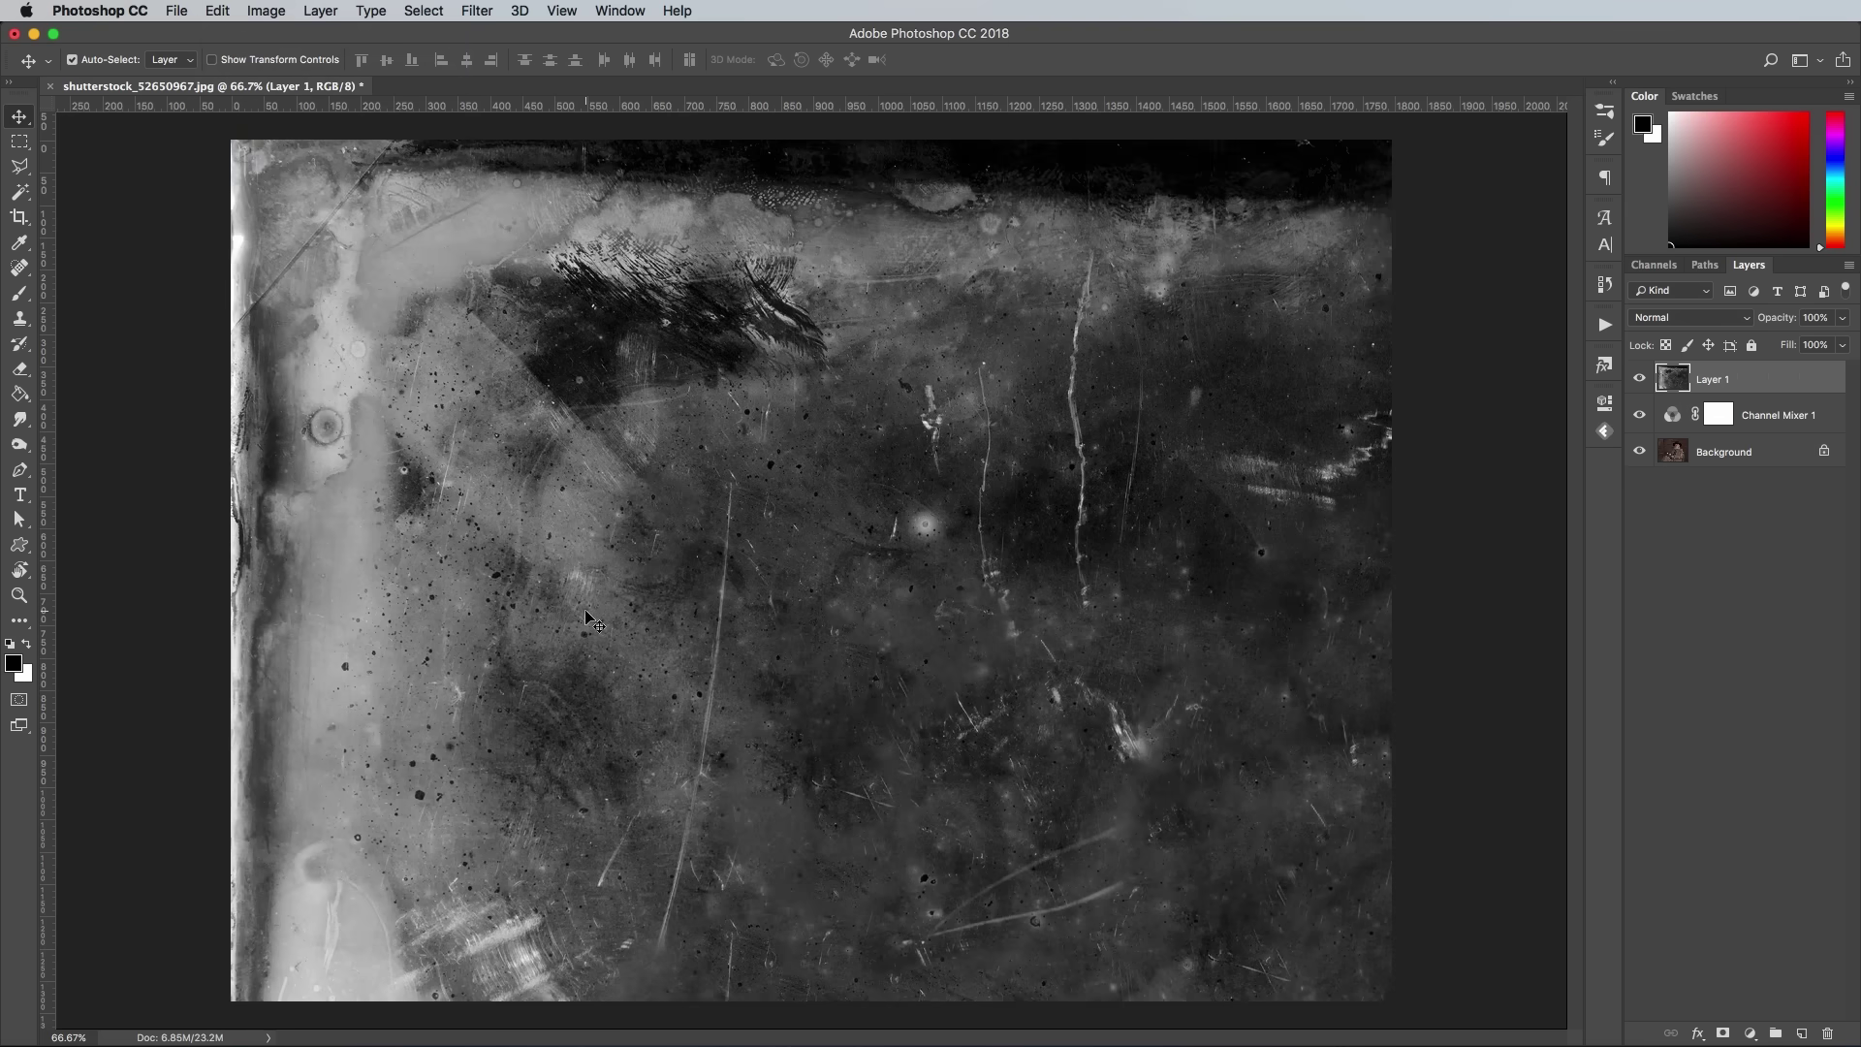
- Scale and move the pasted texture layer with Free Transform so it fits the photo's canvas from corner to corner
key(super+t)
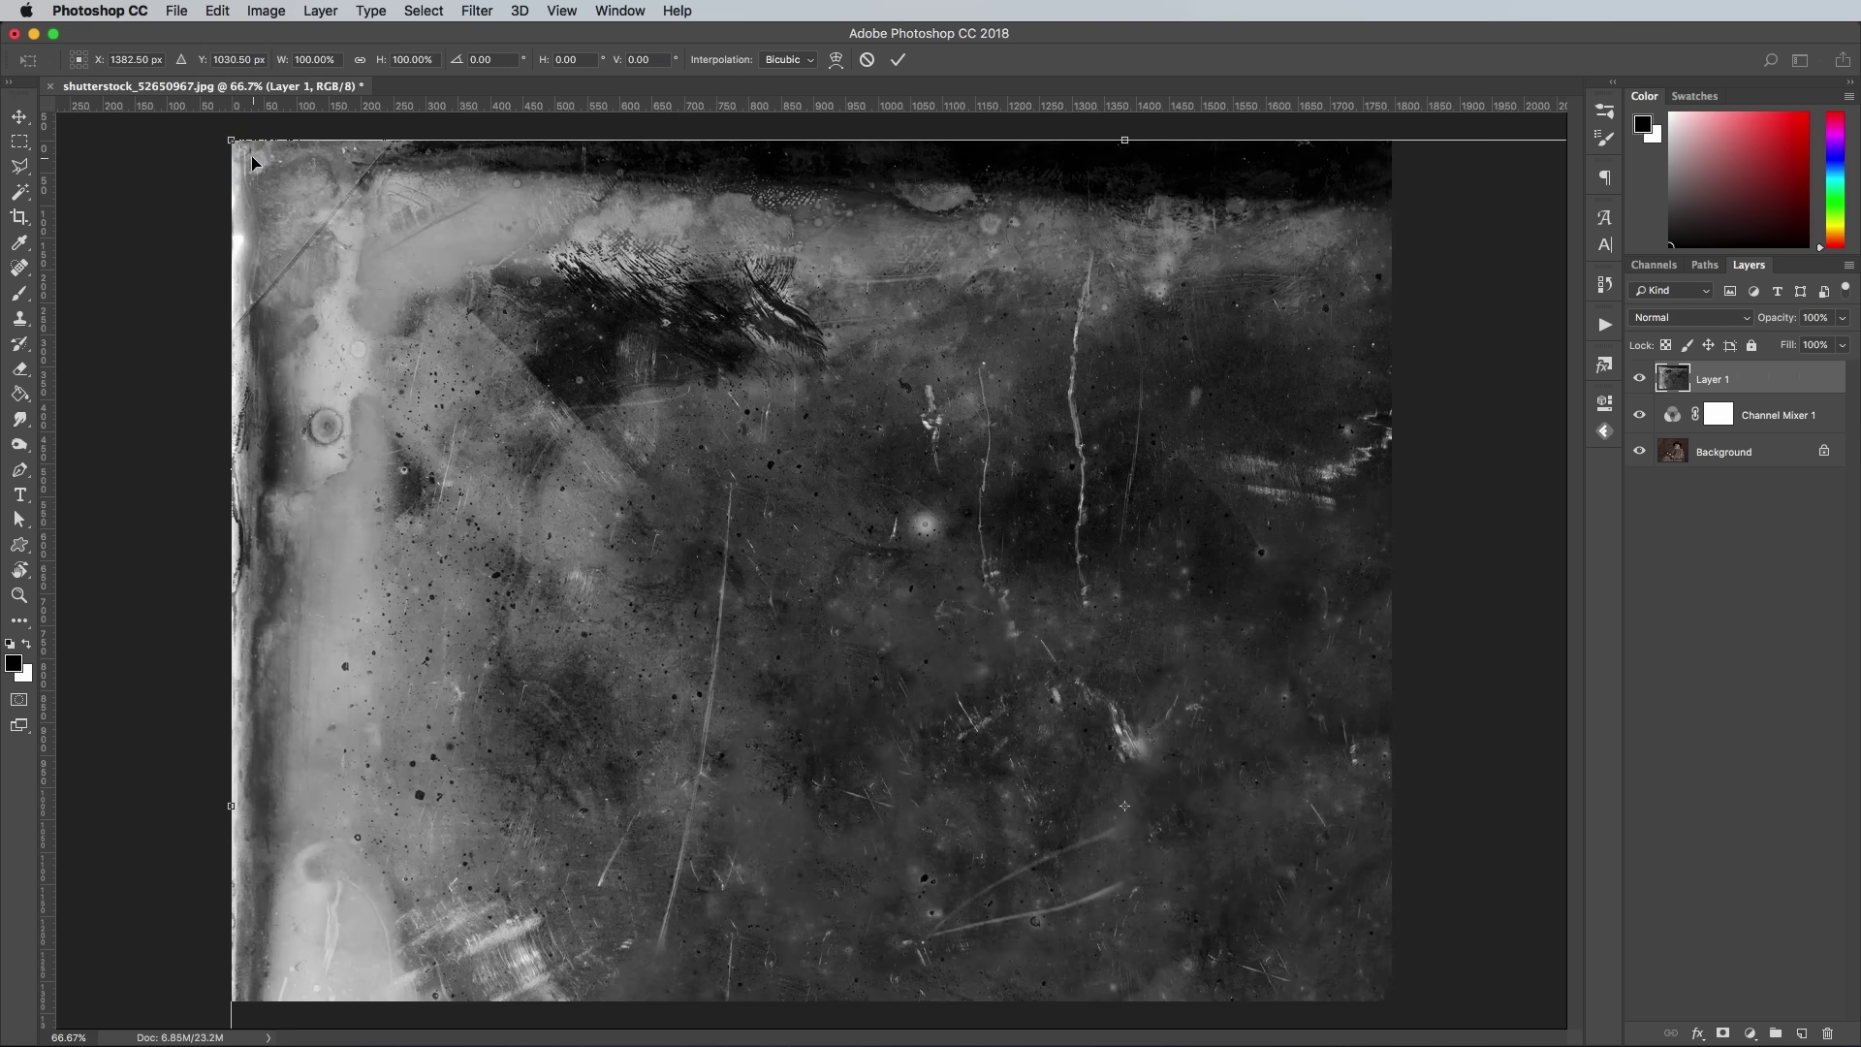
drag(251, 157, 632, 445)
drag(859, 607, 463, 316)
drag(1212, 871, 1394, 1004)
key(Return)
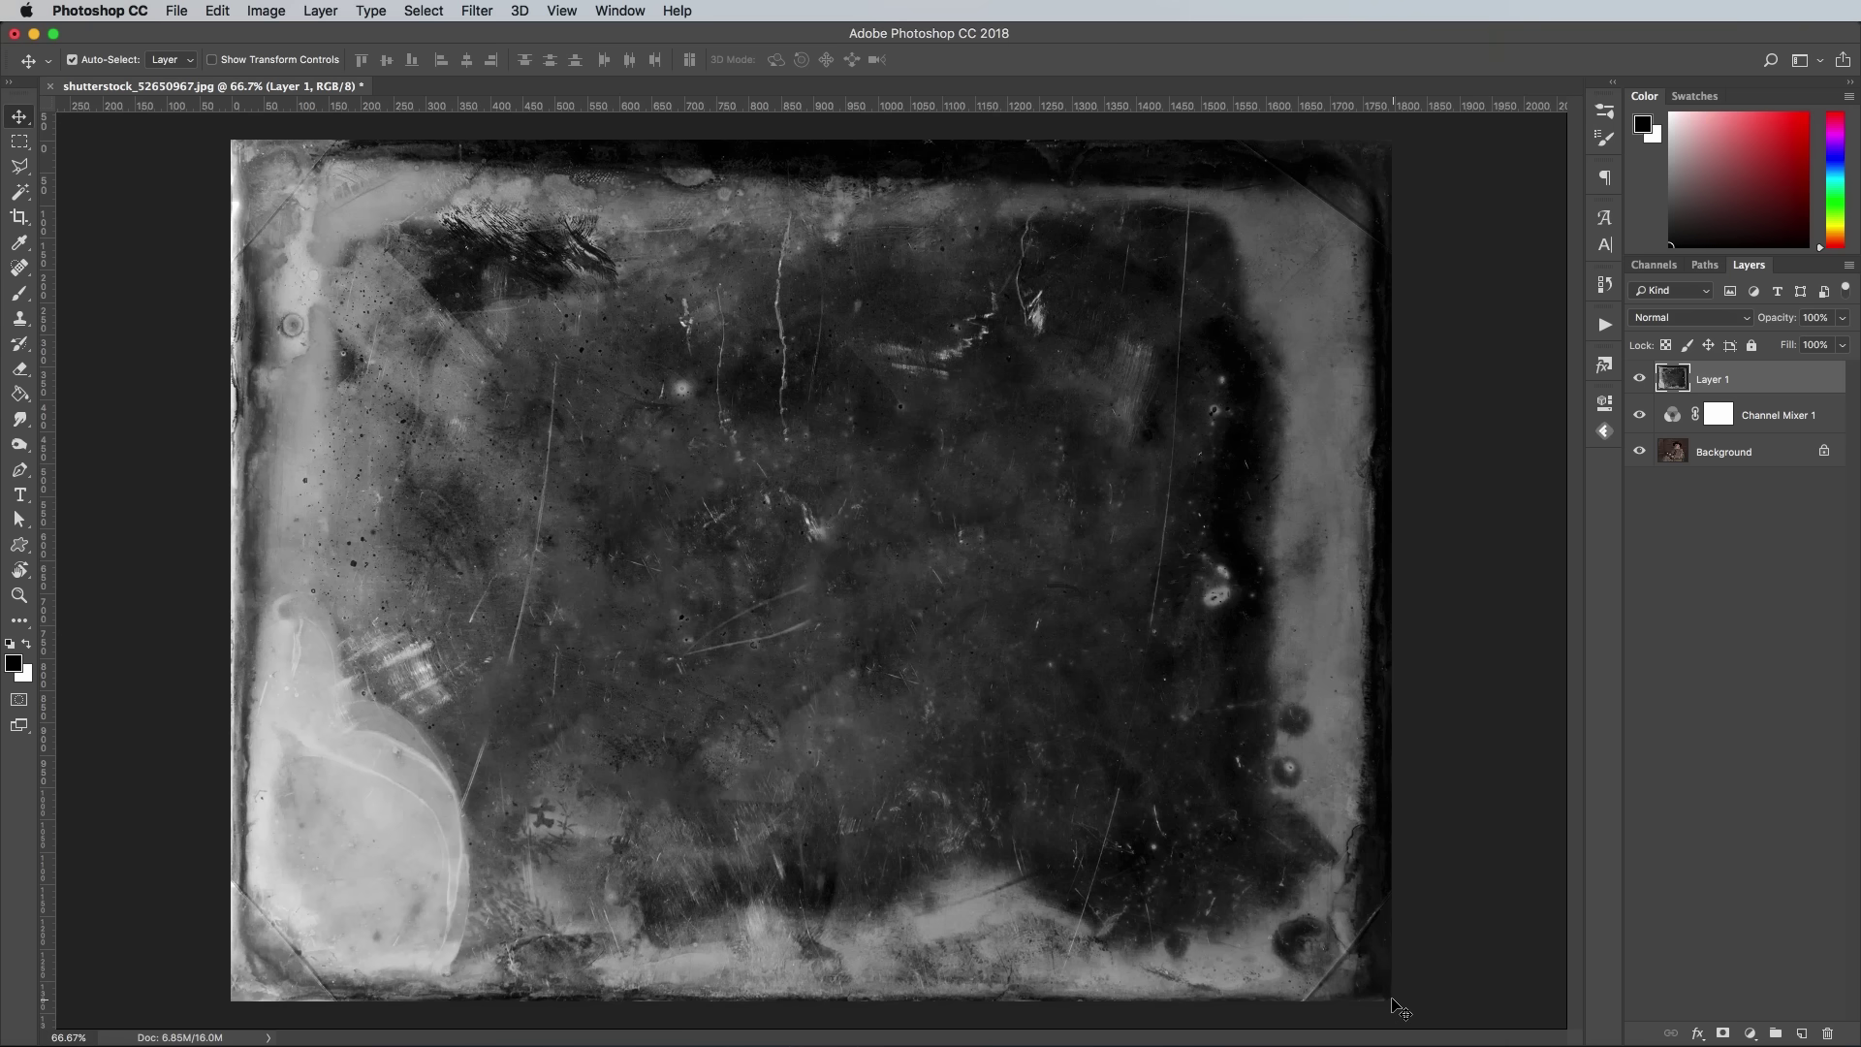
- Try the Screen and Overlay blending modes on the texture layer and settle on Soft Light
click(1692, 319)
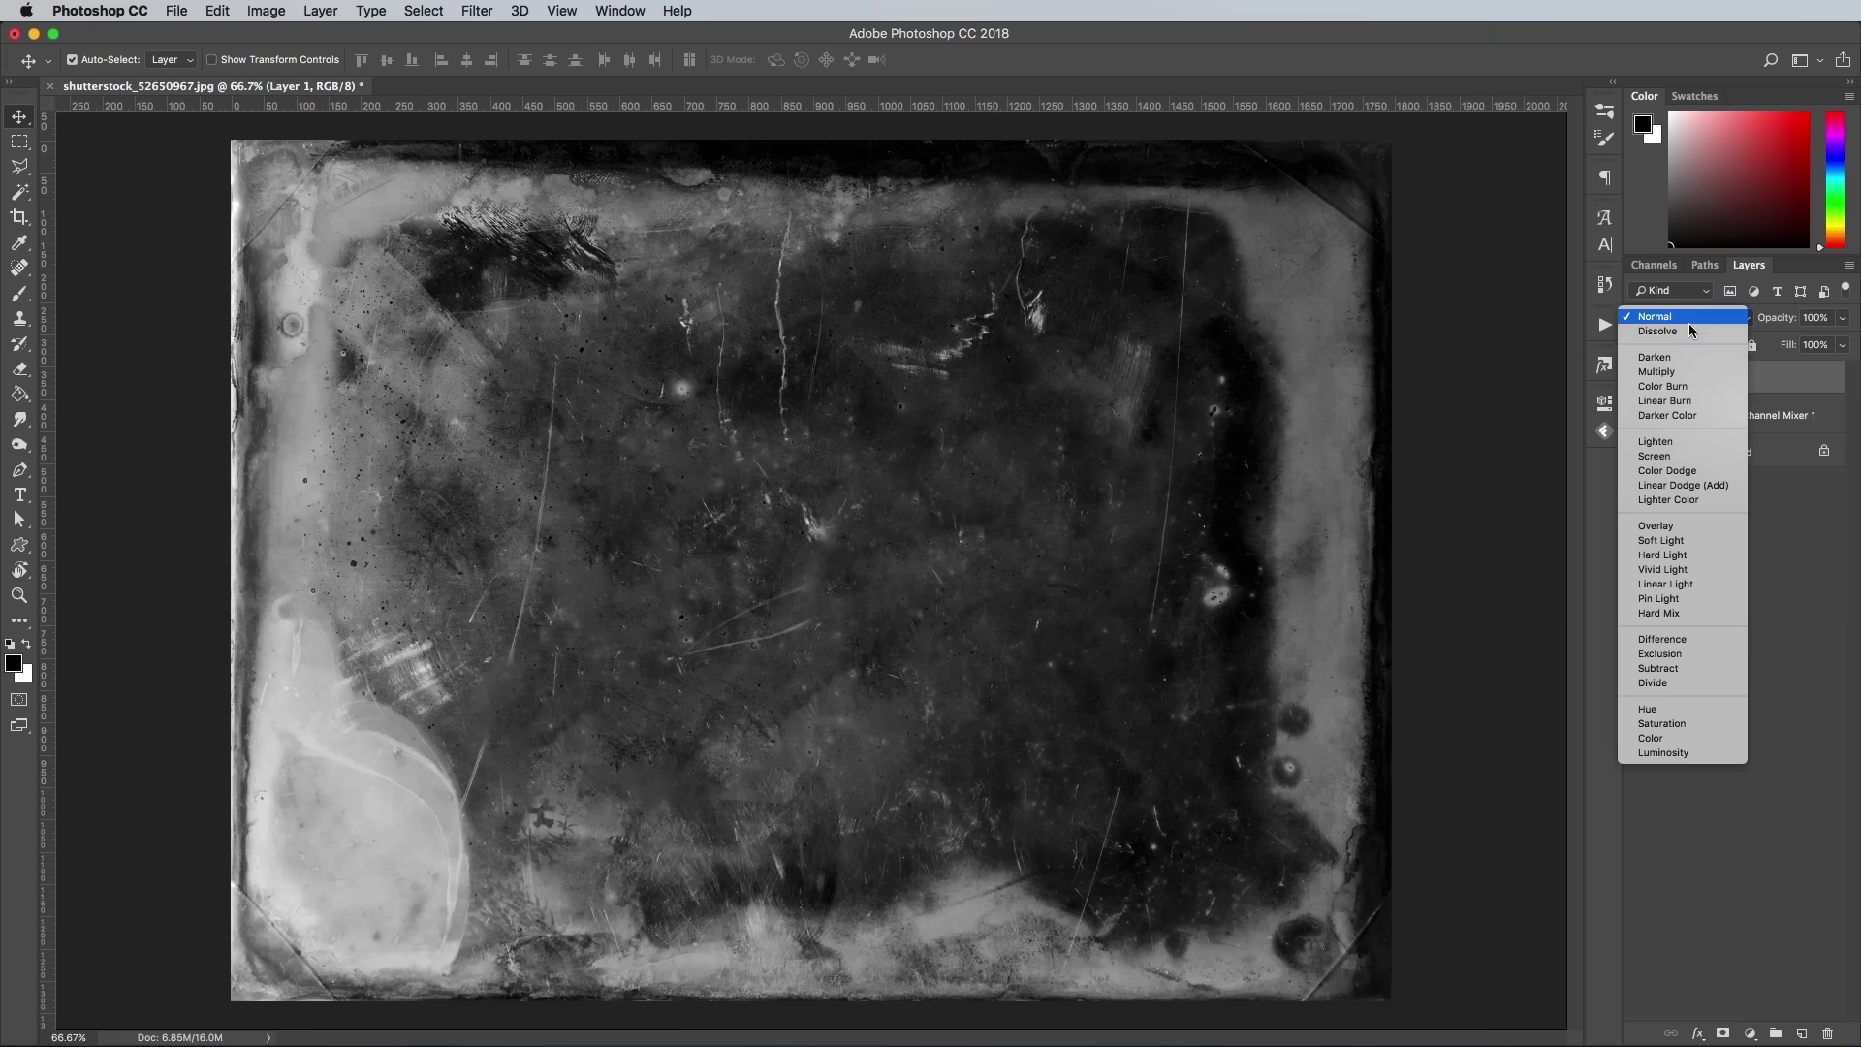
click(1684, 456)
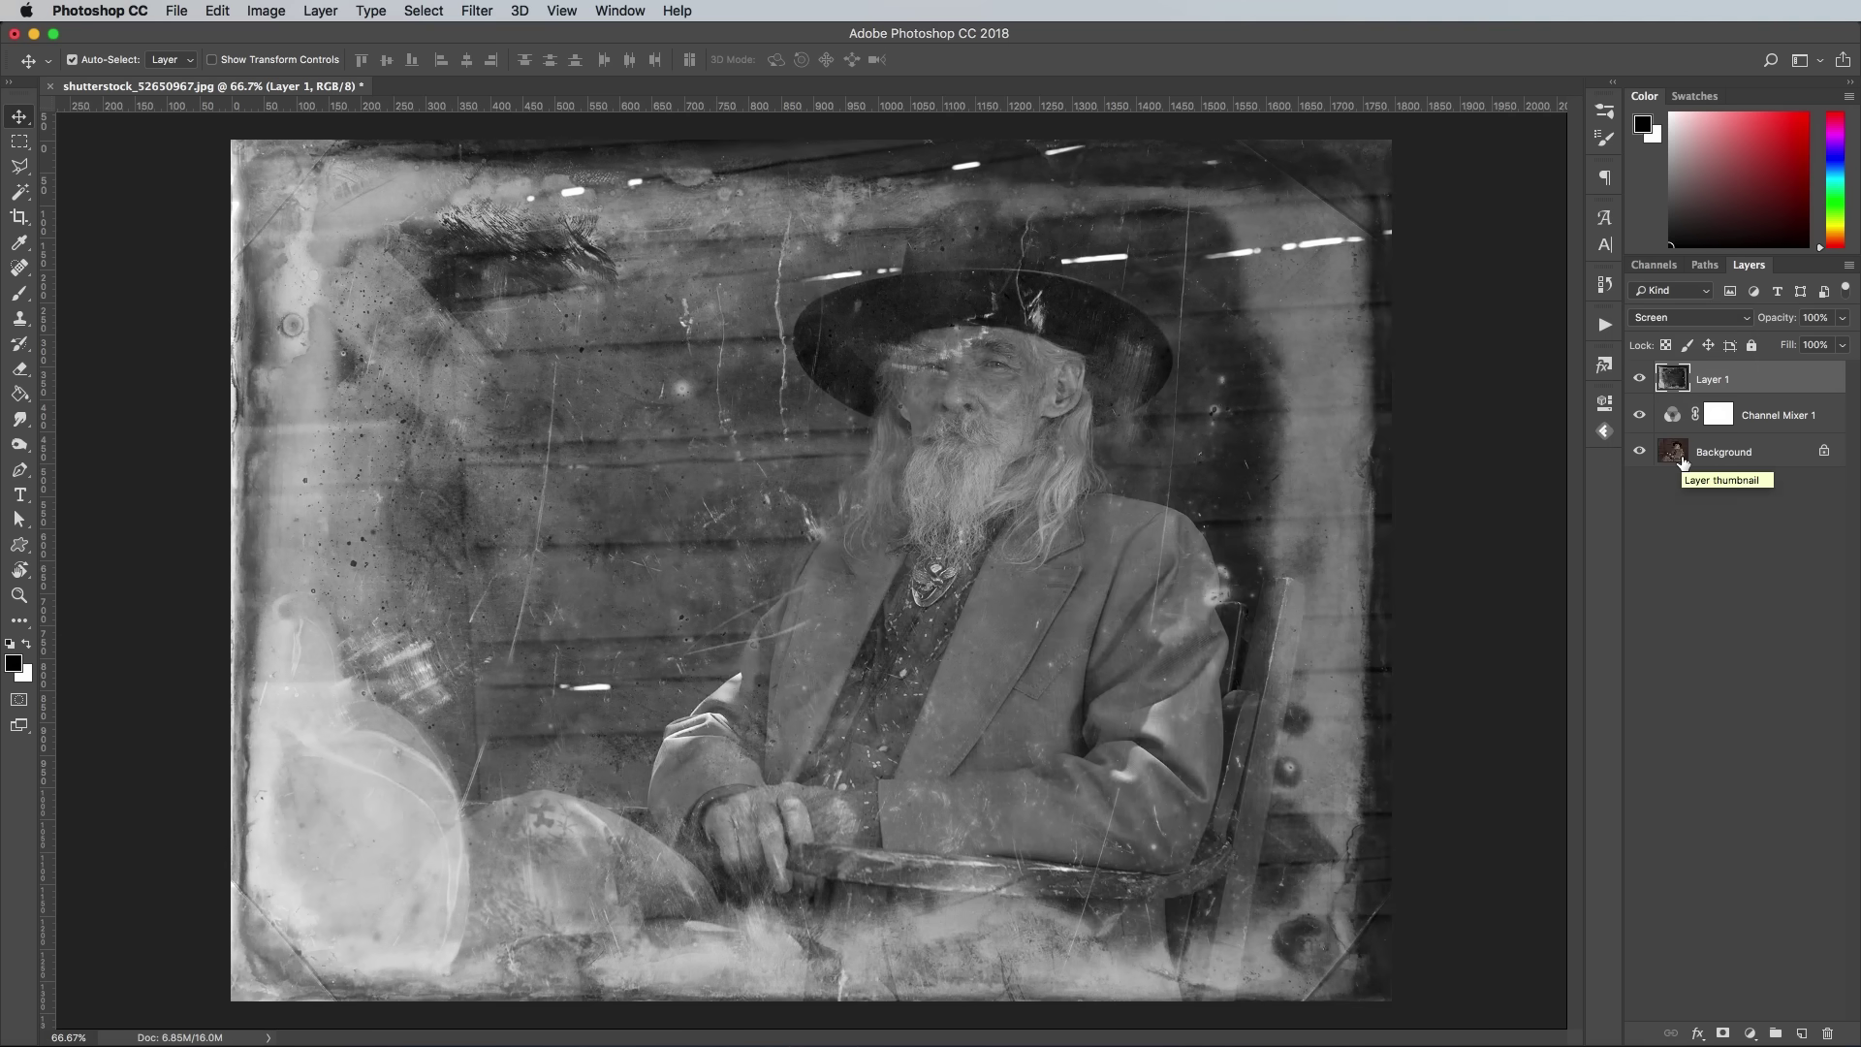
click(1699, 317)
click(1674, 387)
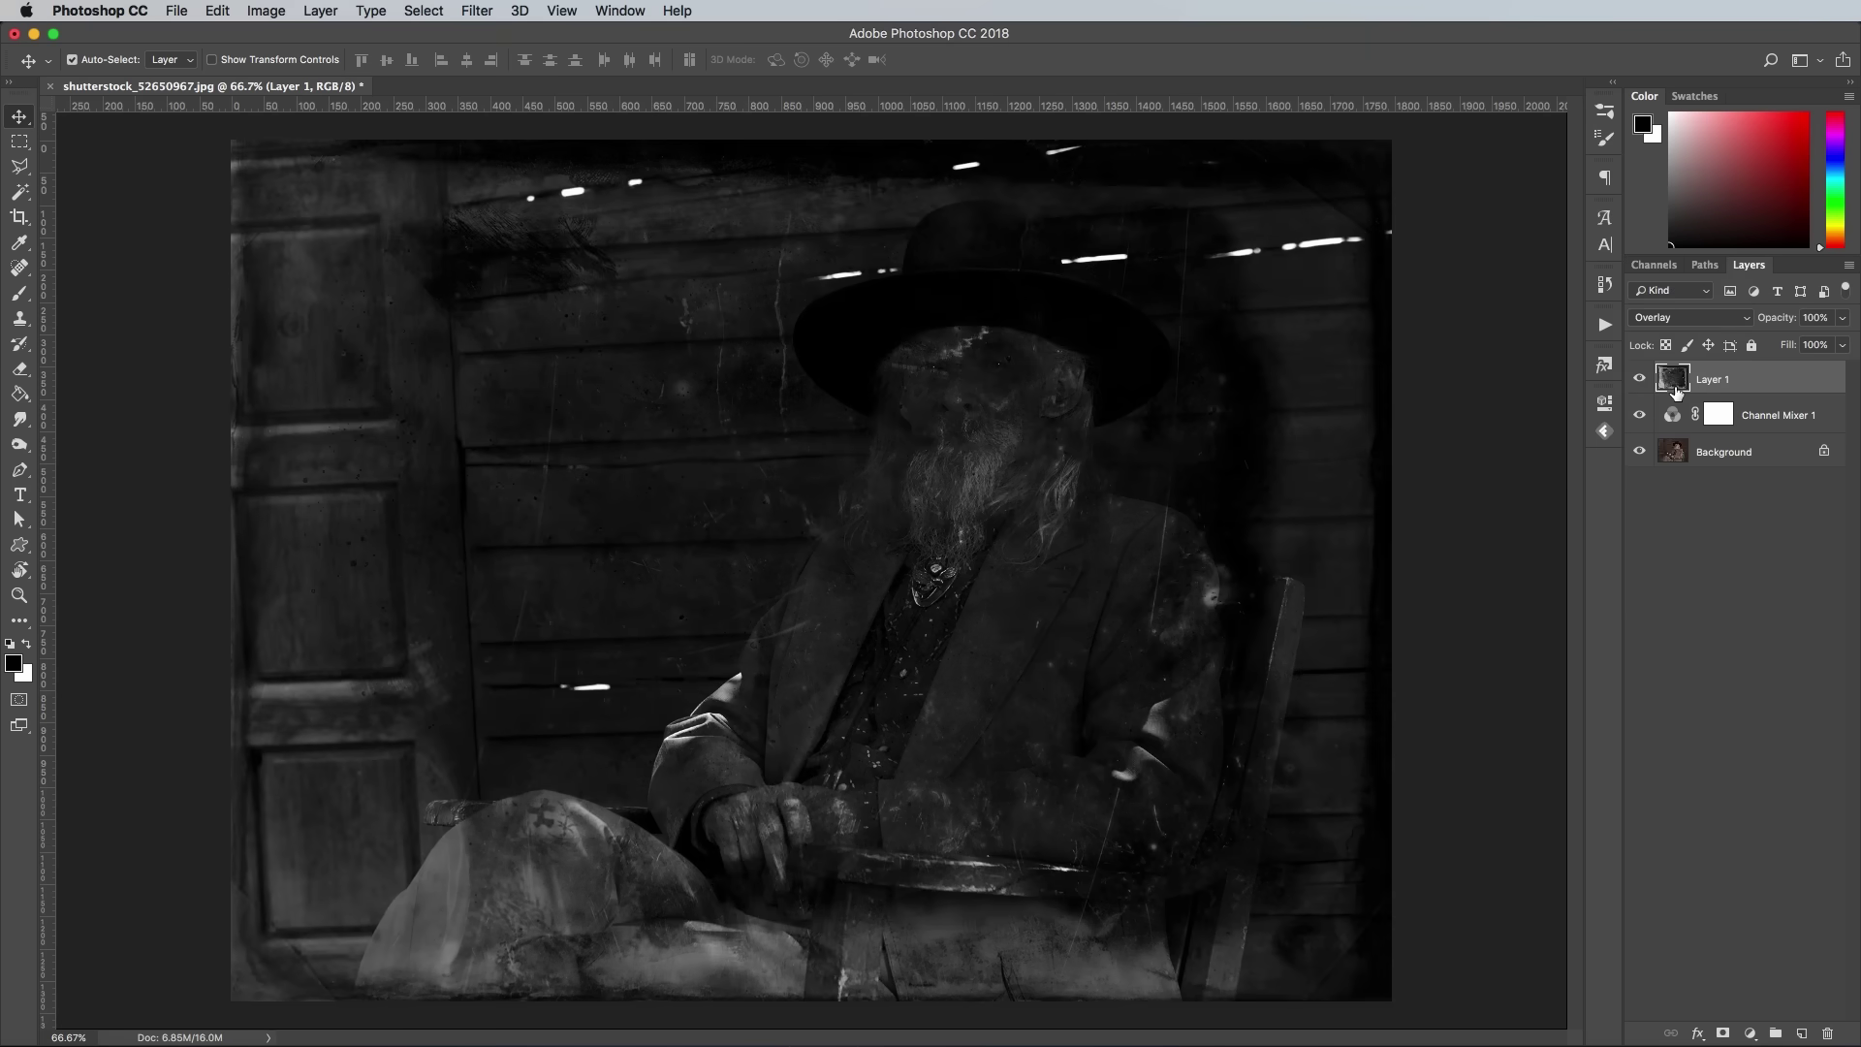
click(1686, 319)
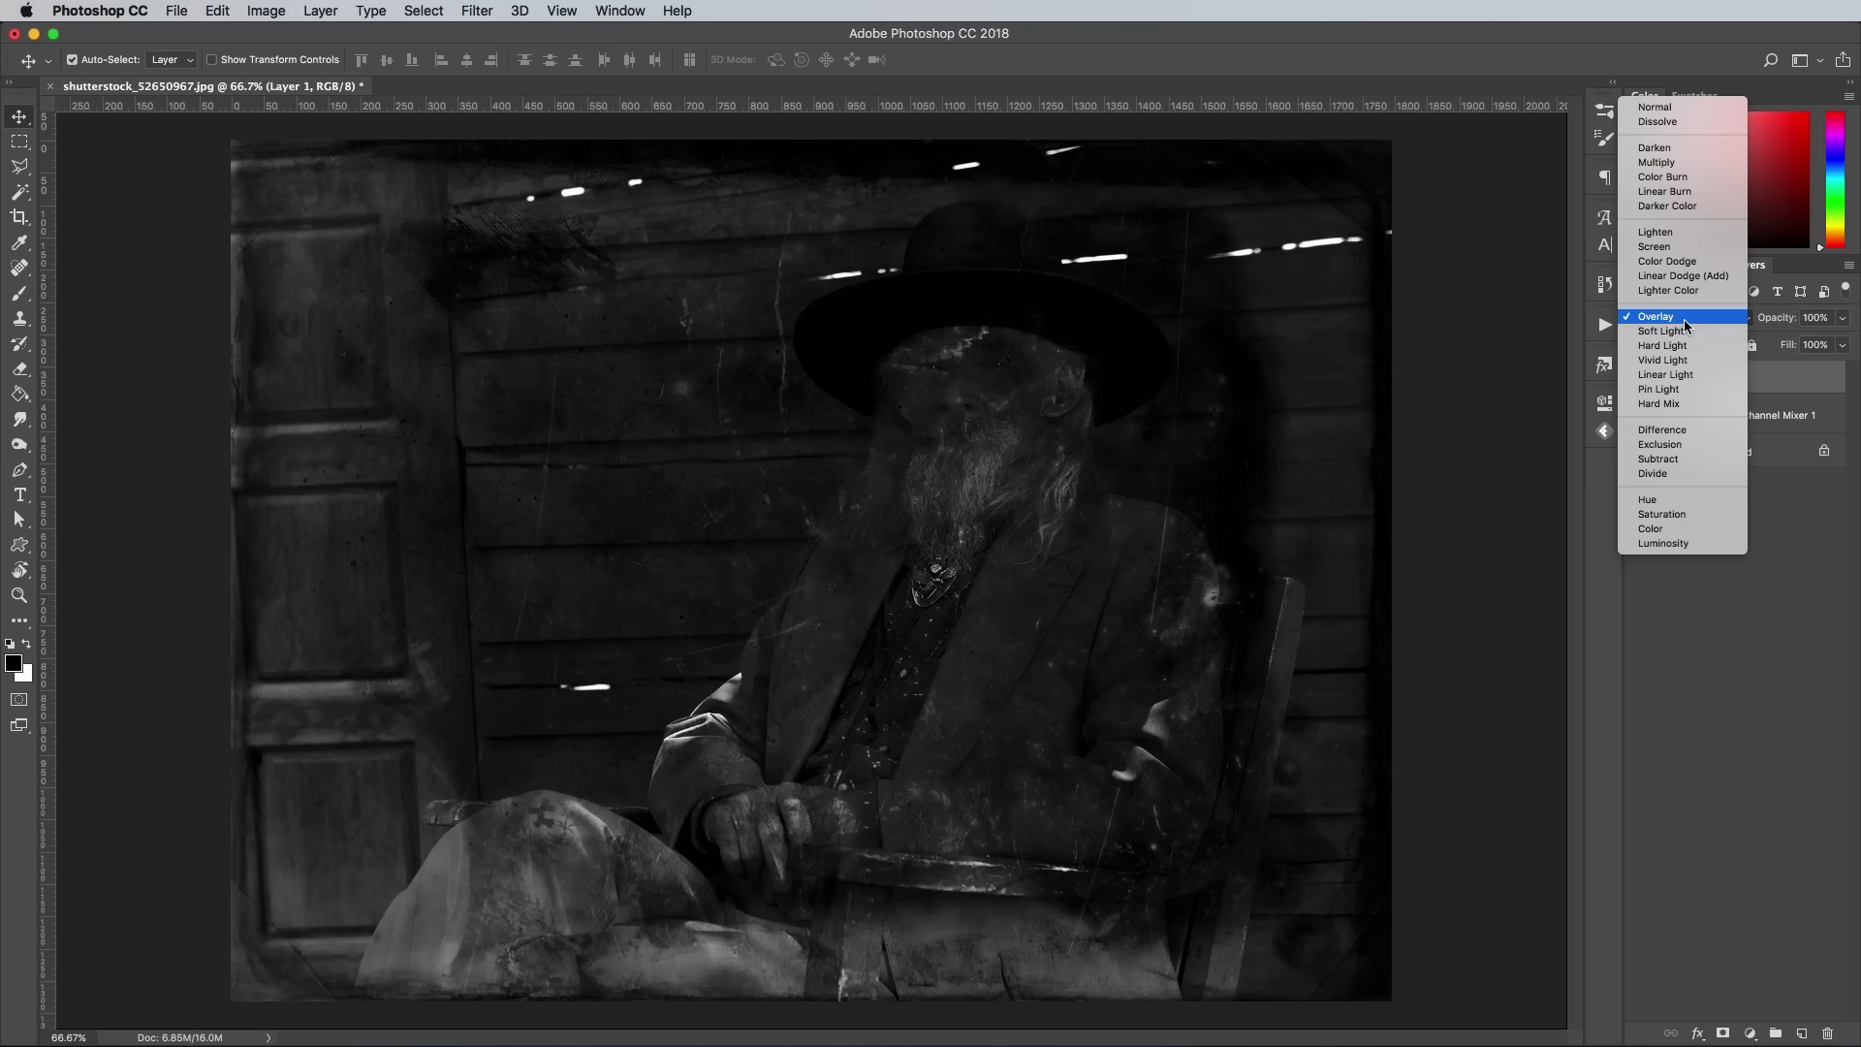
click(1684, 332)
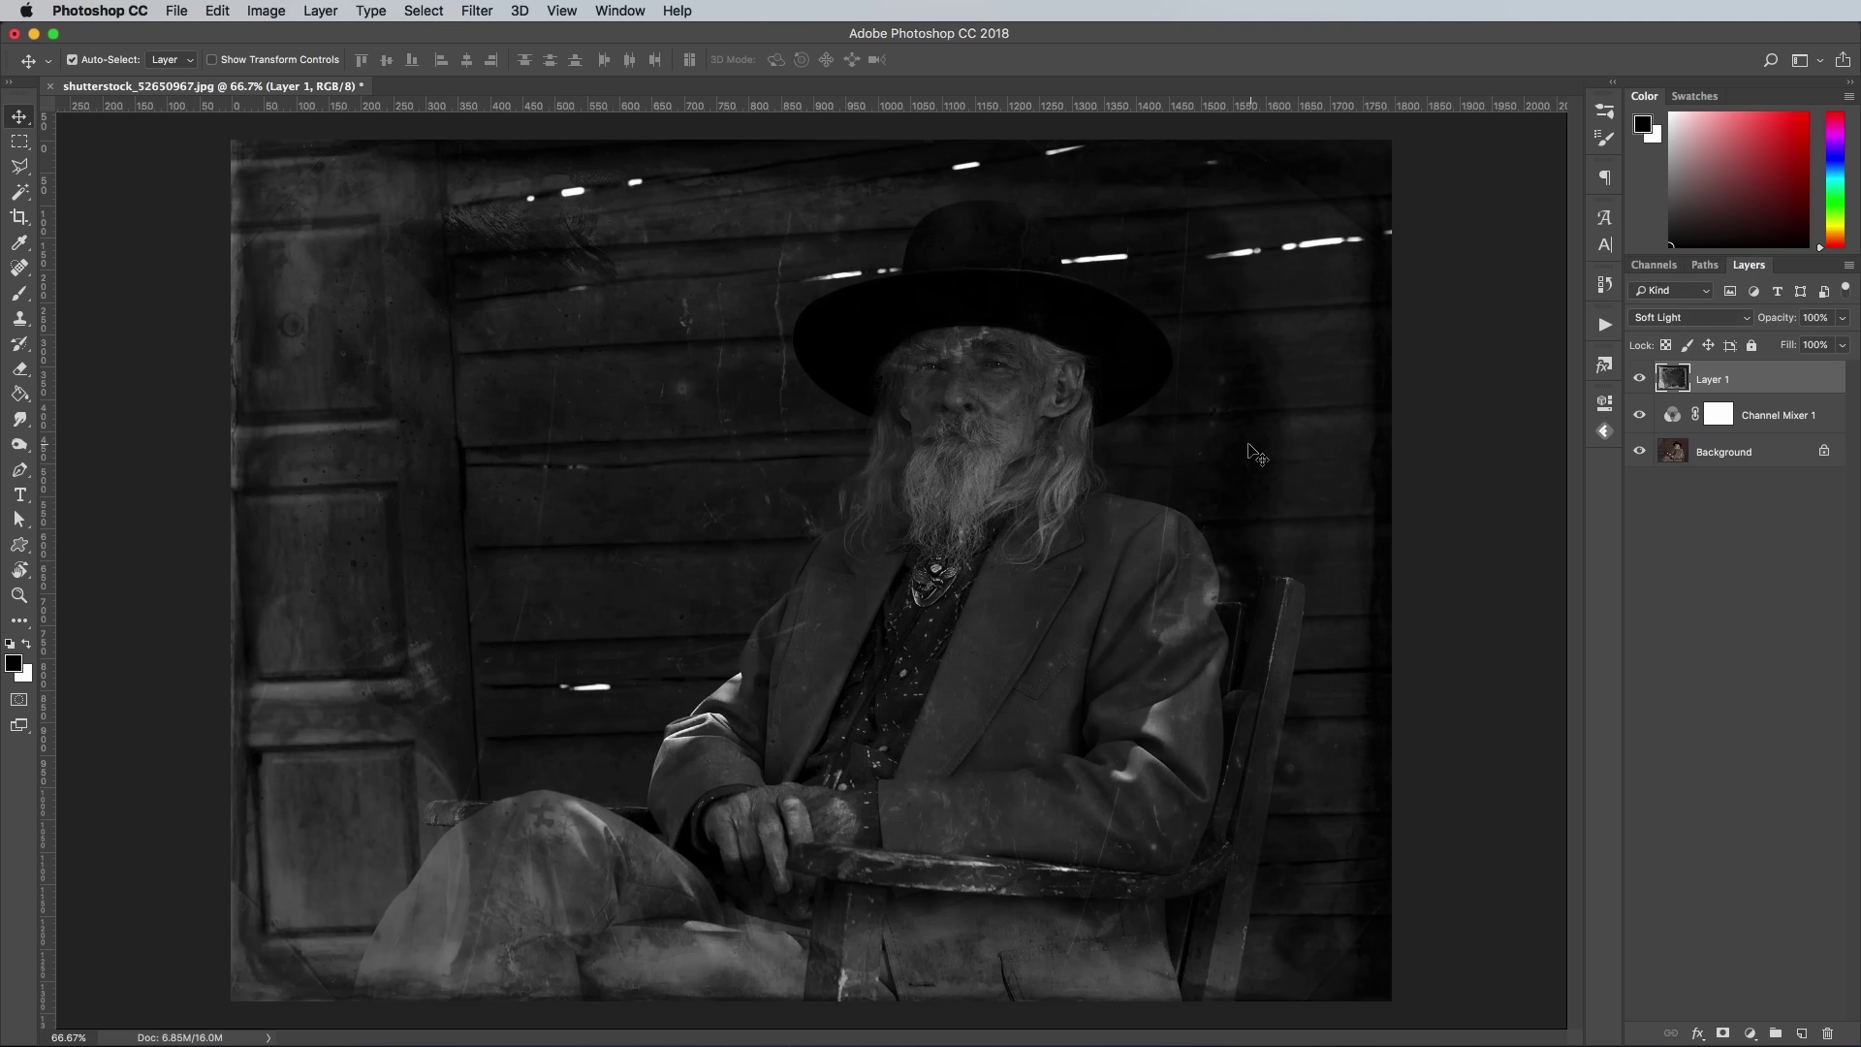
- Flip the texture layer horizontally, vertically and horizontally once more, and apply the transformation
key(super+t)
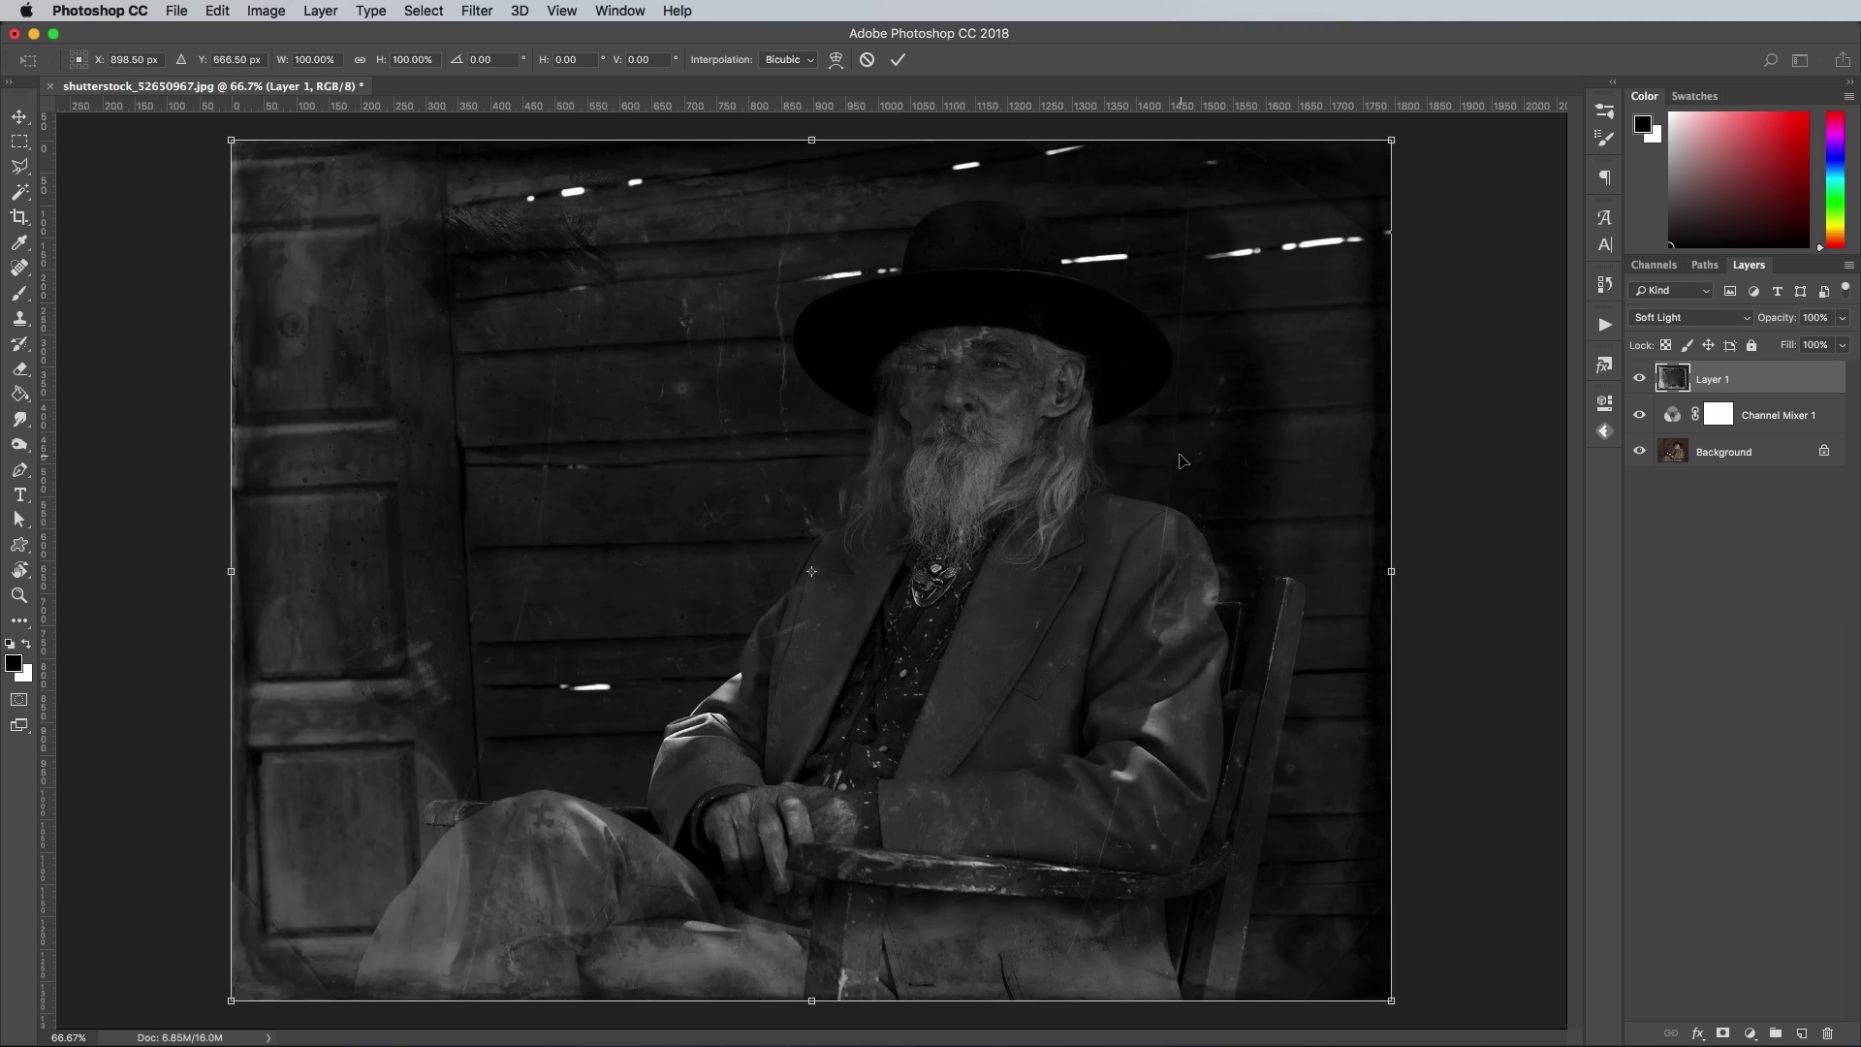
right_click(1008, 506)
click(1060, 743)
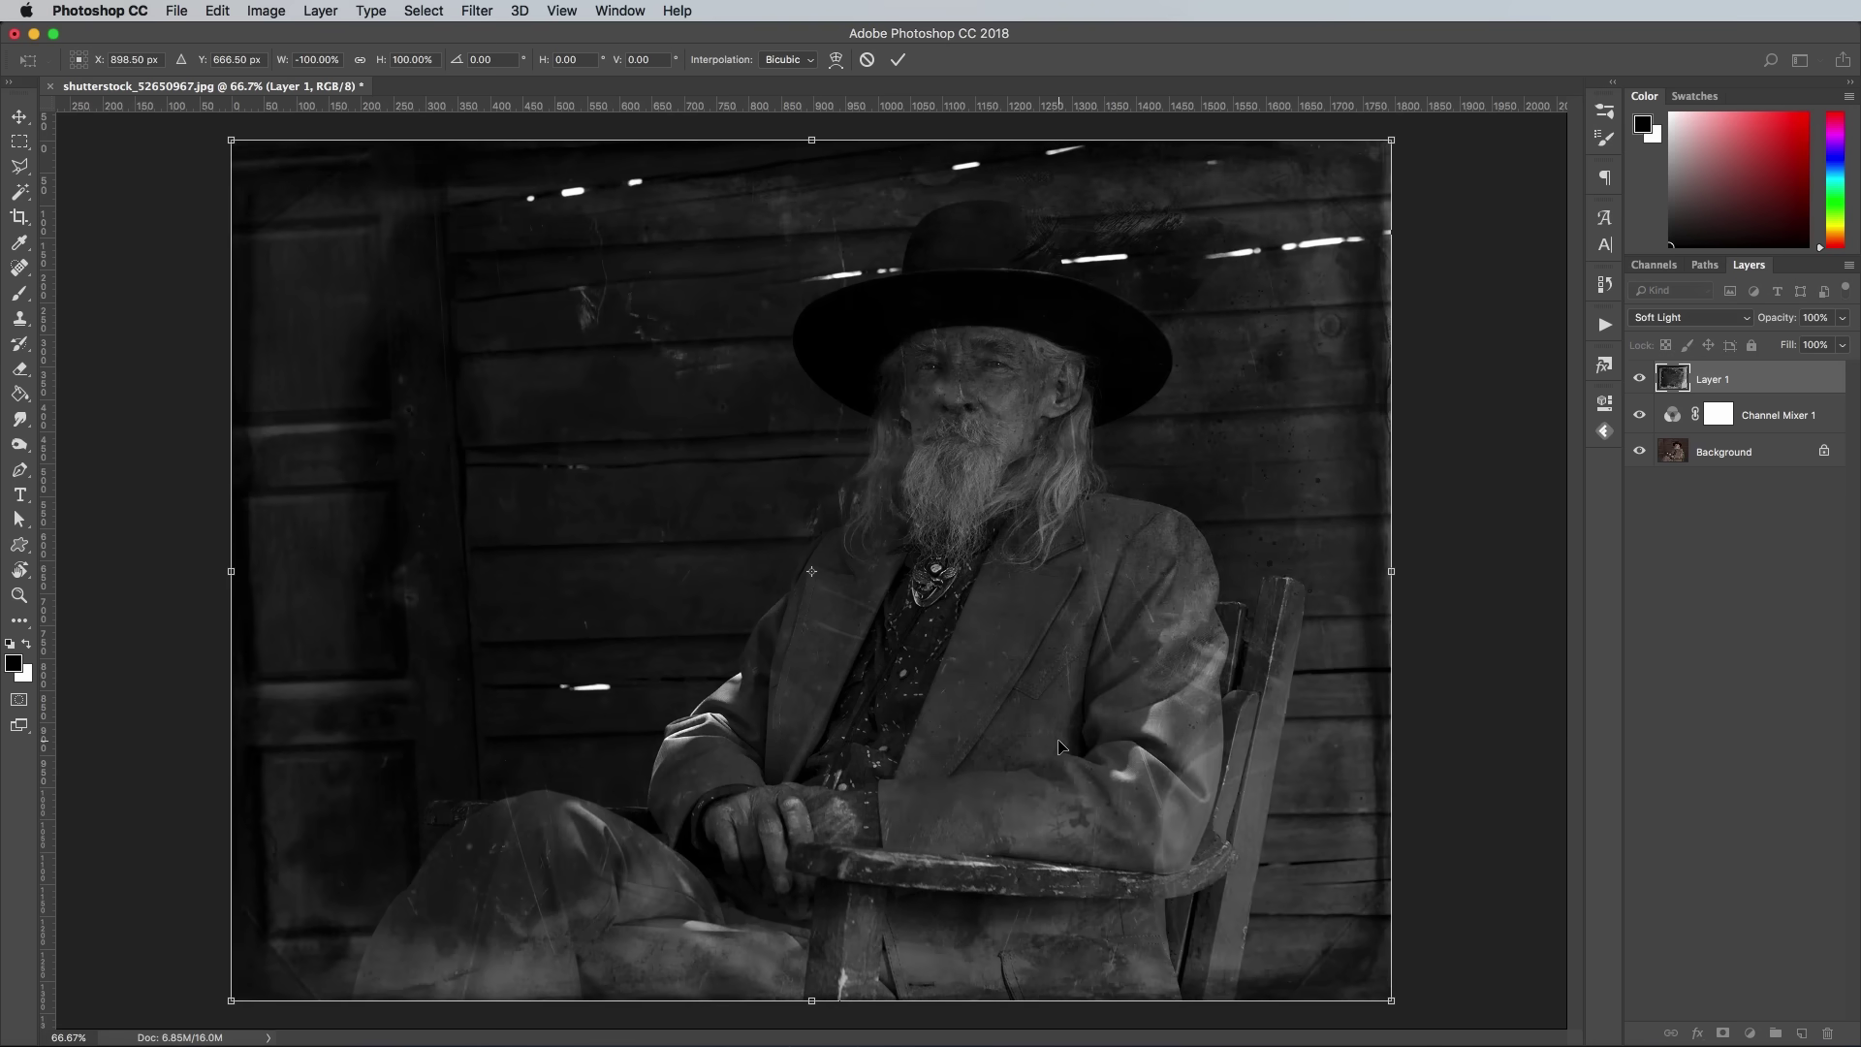
right_click(1056, 680)
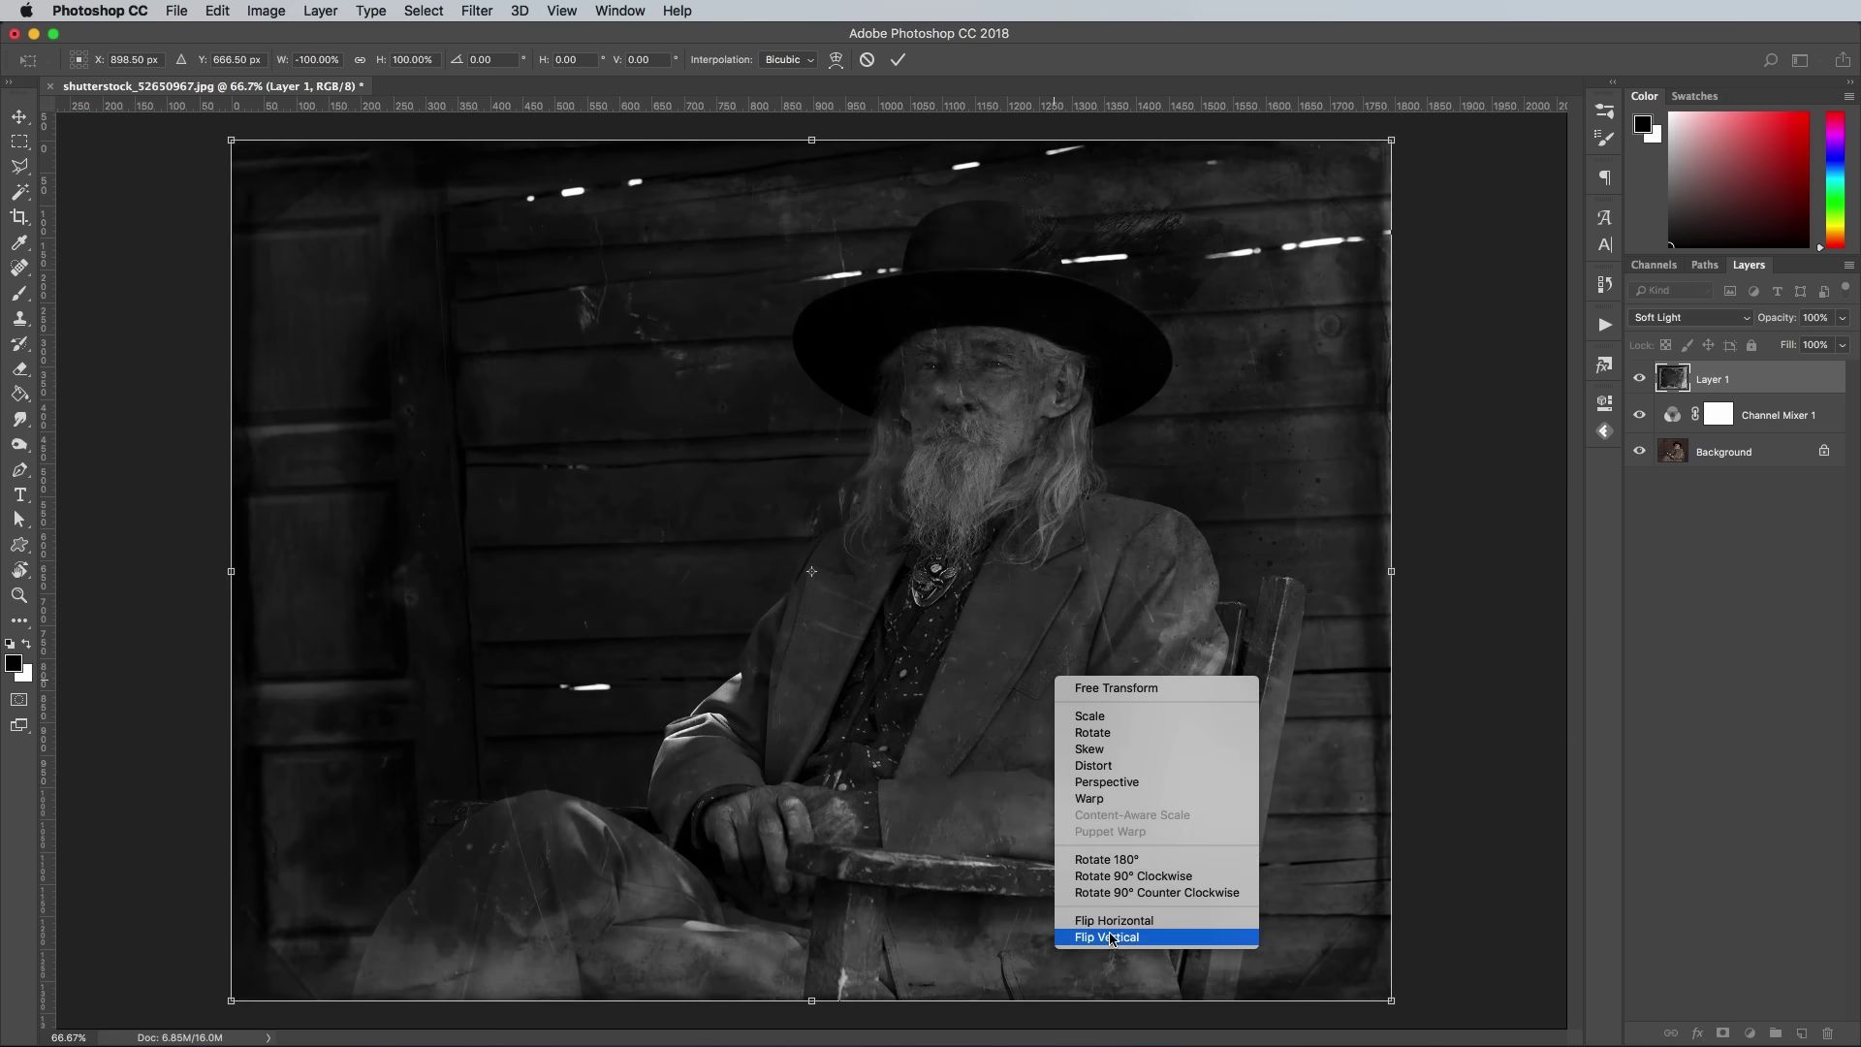
click(1106, 936)
right_click(1089, 668)
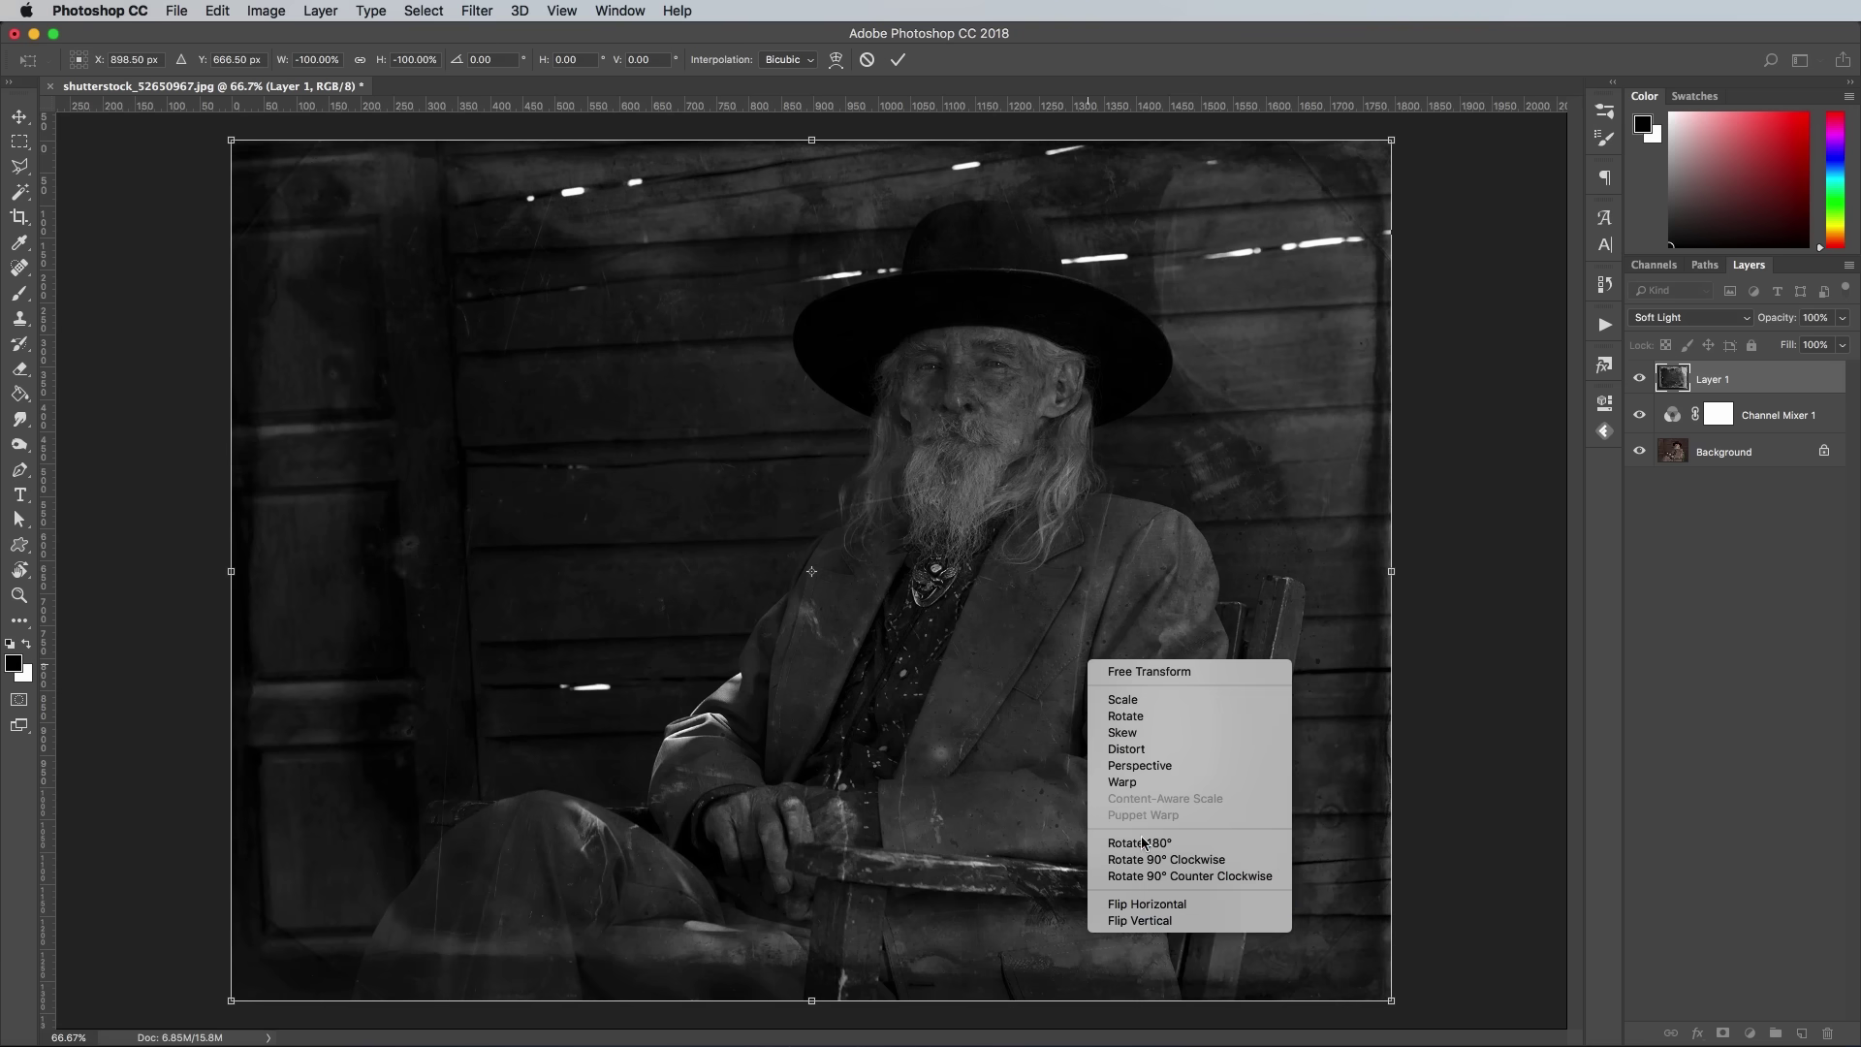
click(1144, 898)
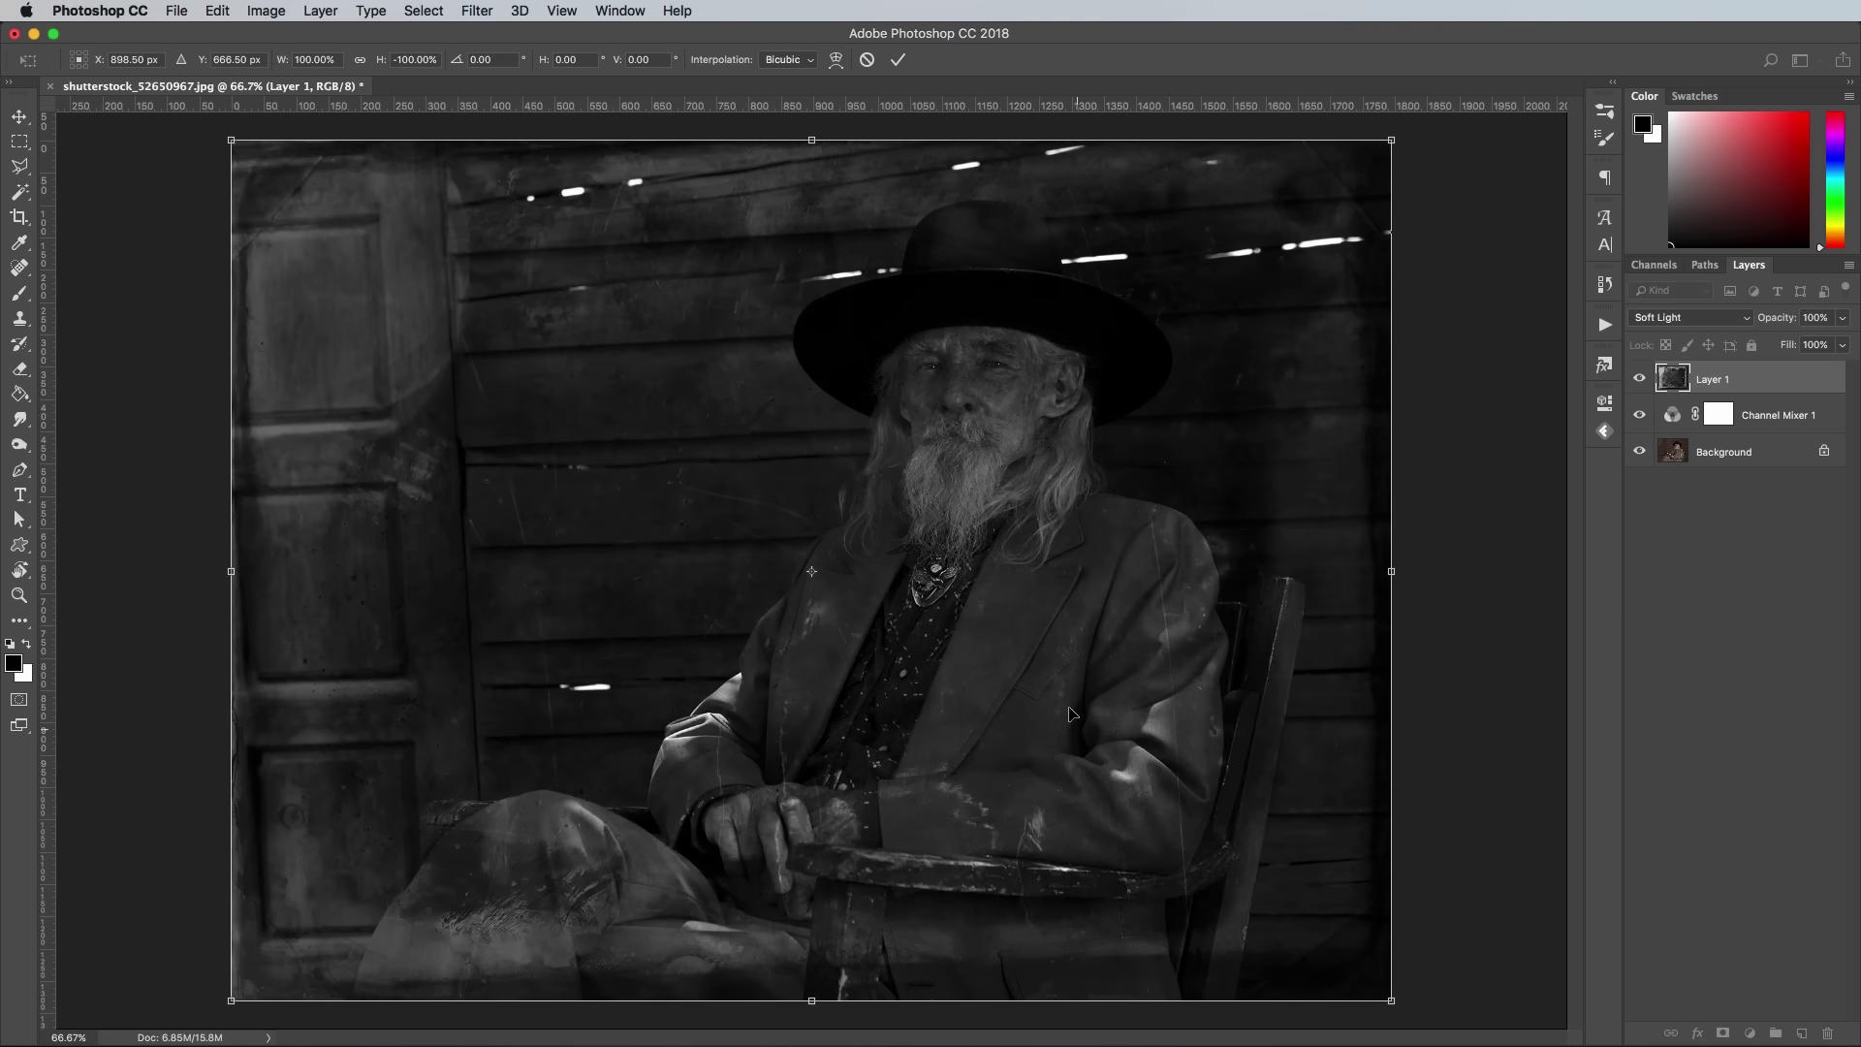
key(Return)
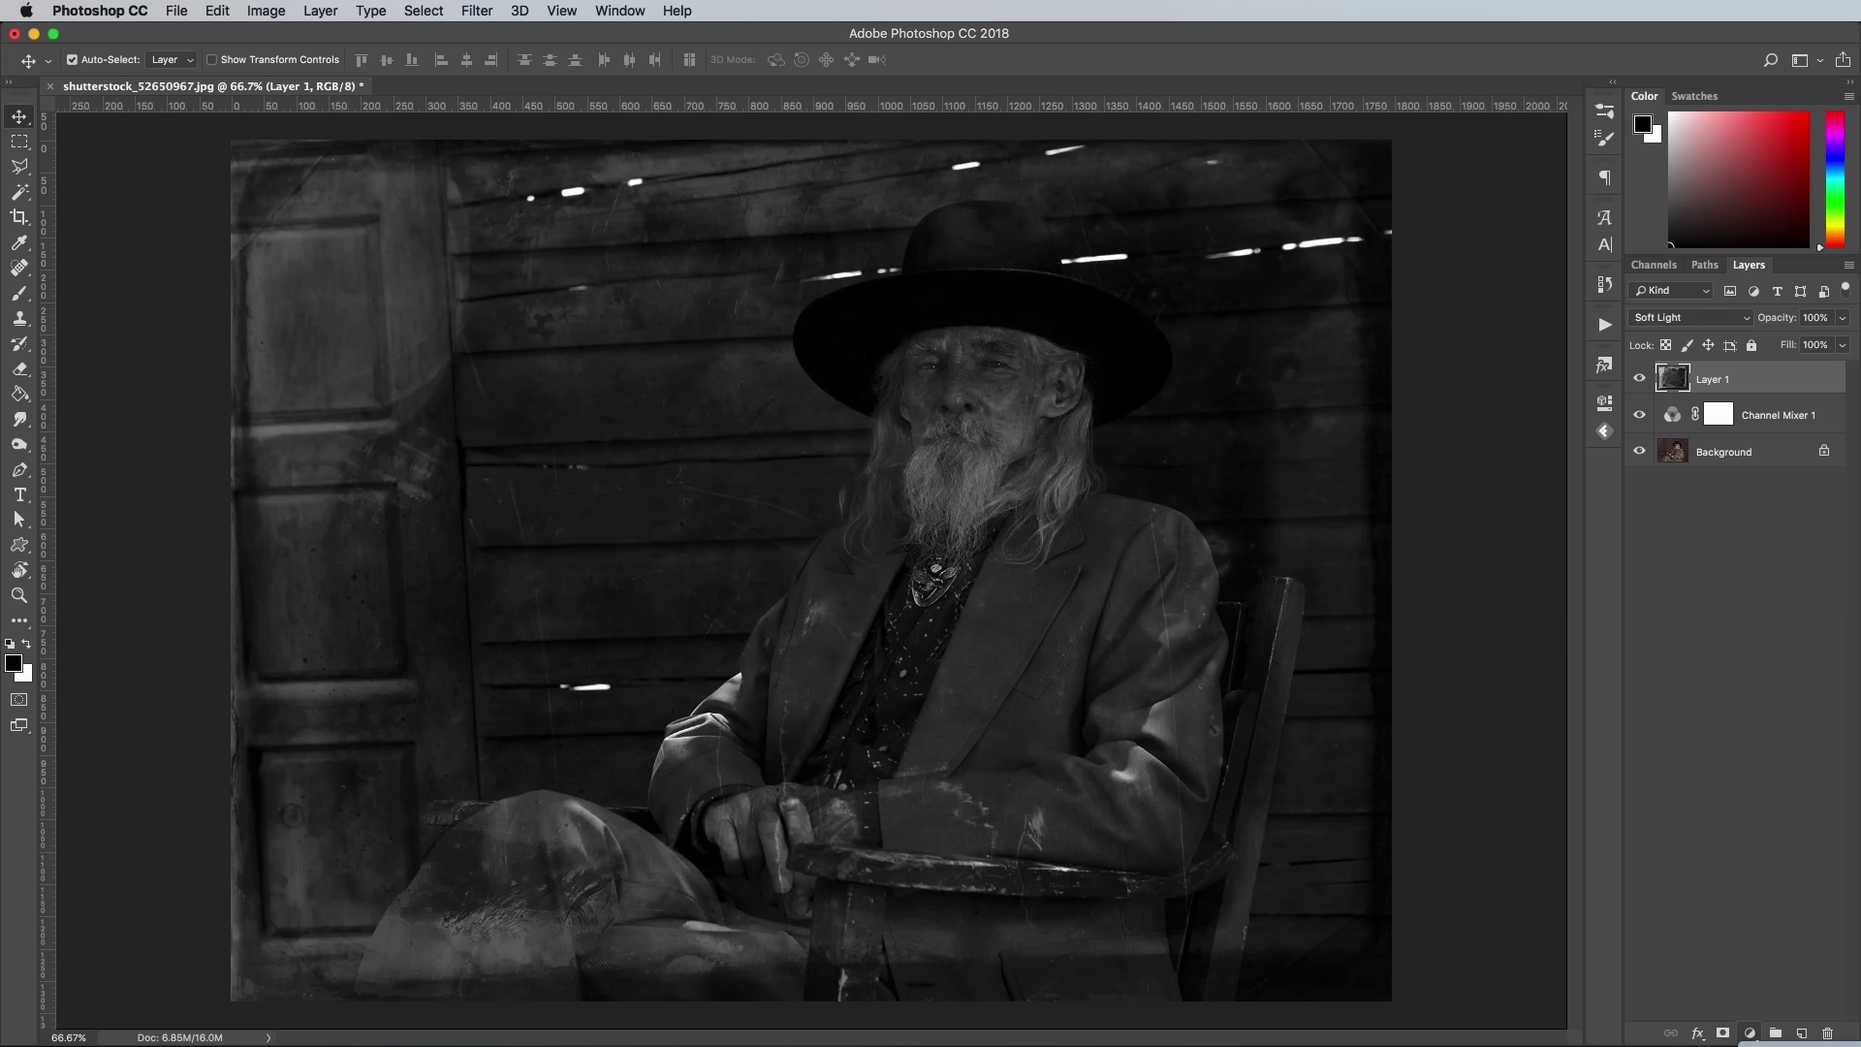
- Add a Levels adjustment layer beneath the scratched texture layer with input black 13, input white 217 and output black 30
click(1749, 1033)
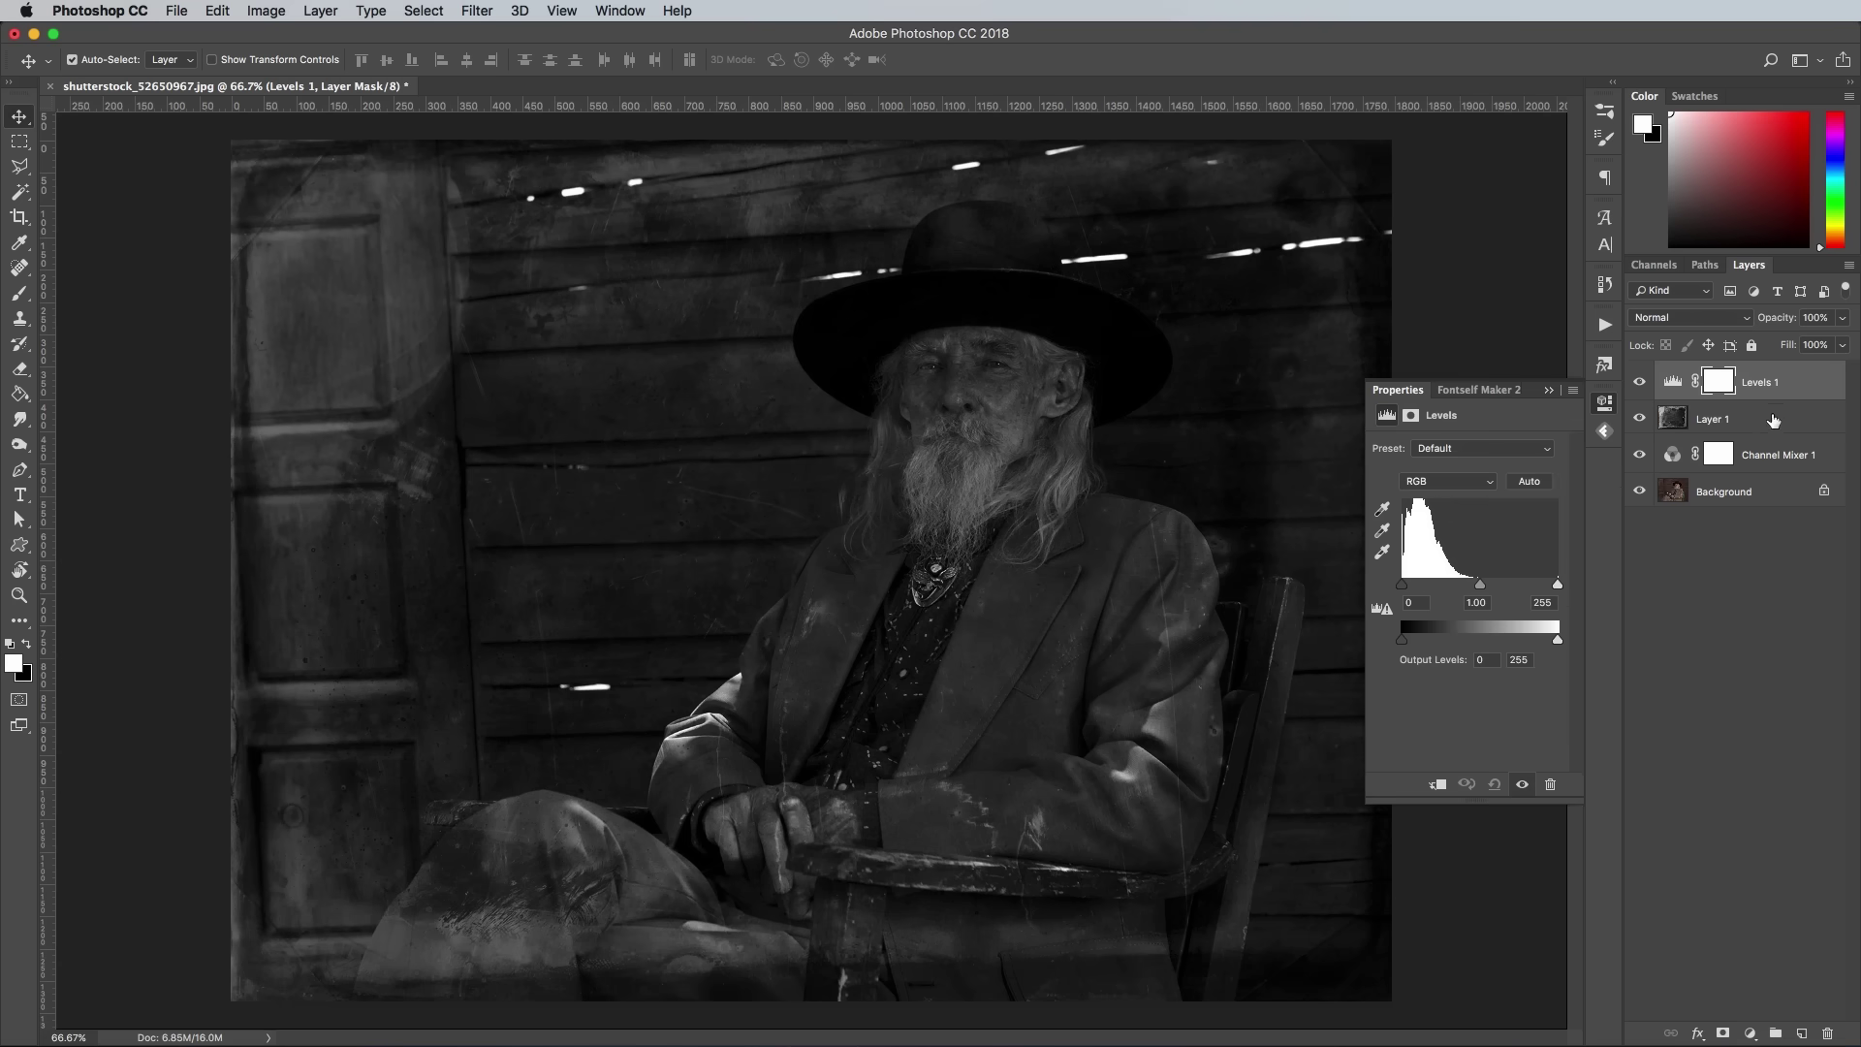
drag(1792, 388, 1784, 422)
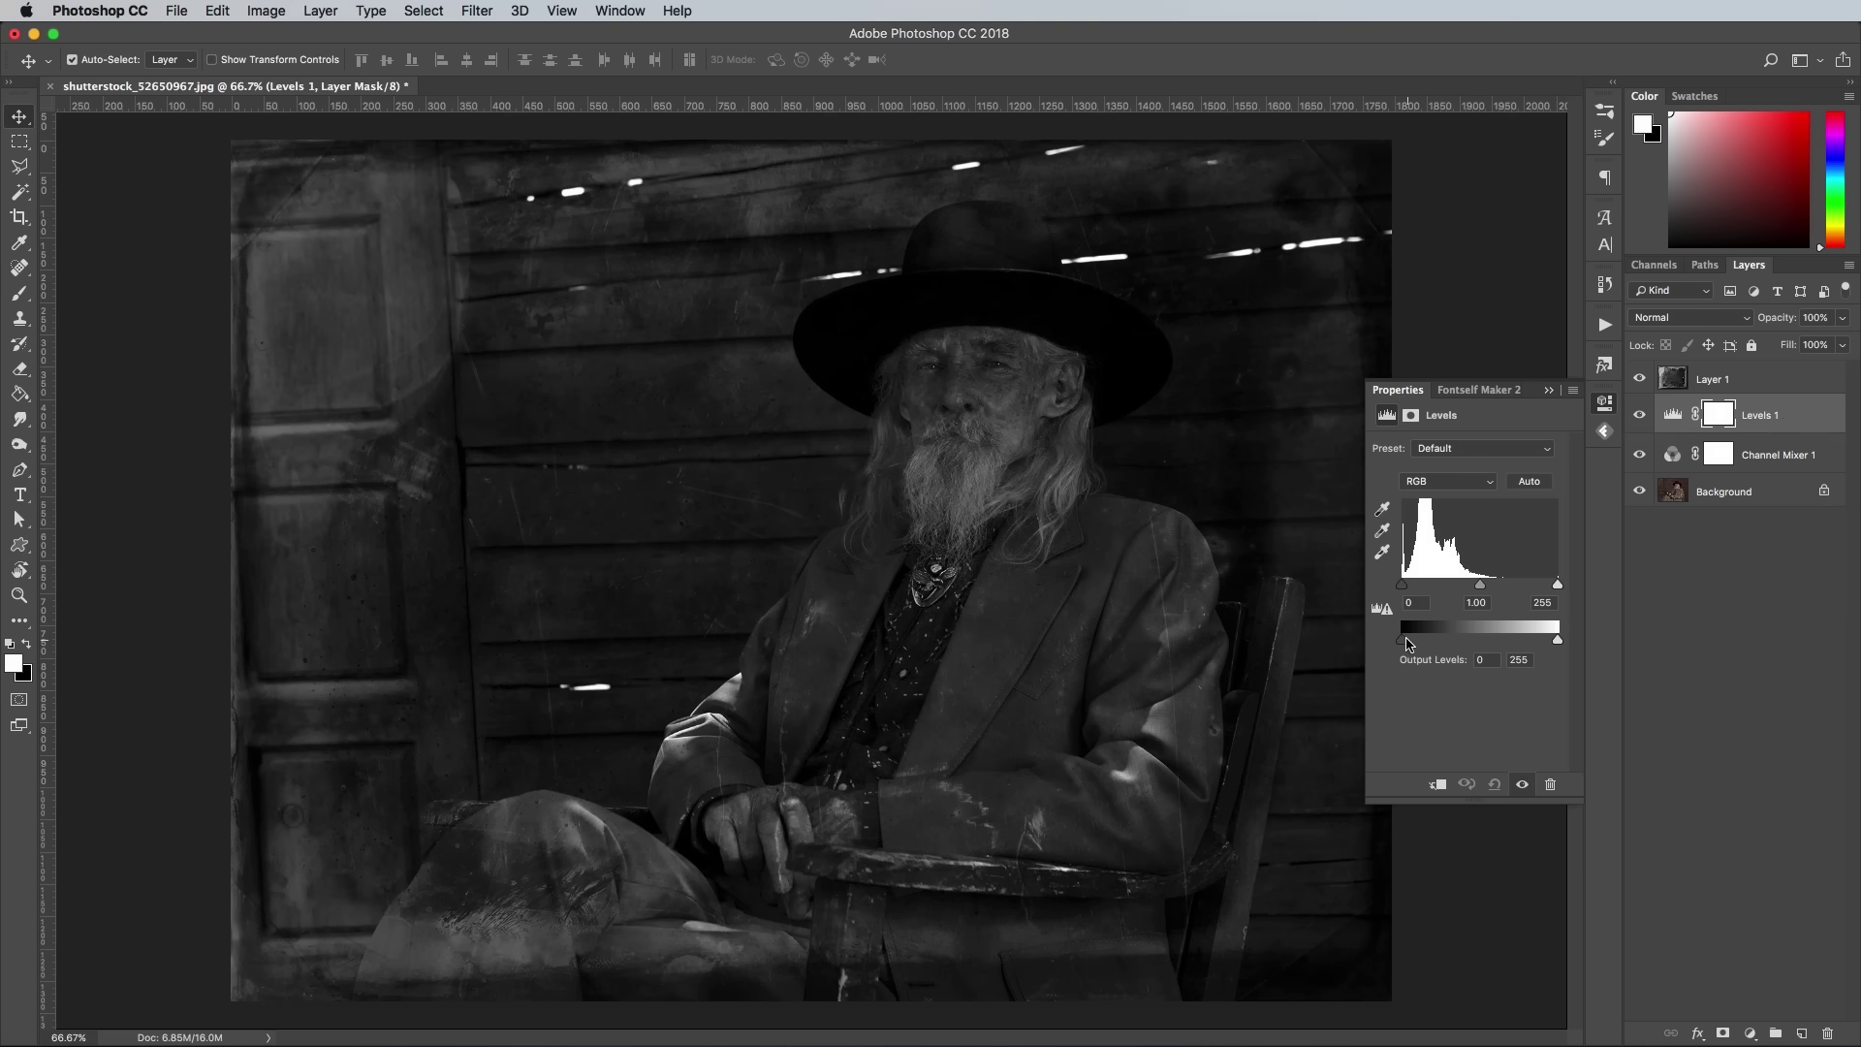
drag(1402, 644, 1422, 646)
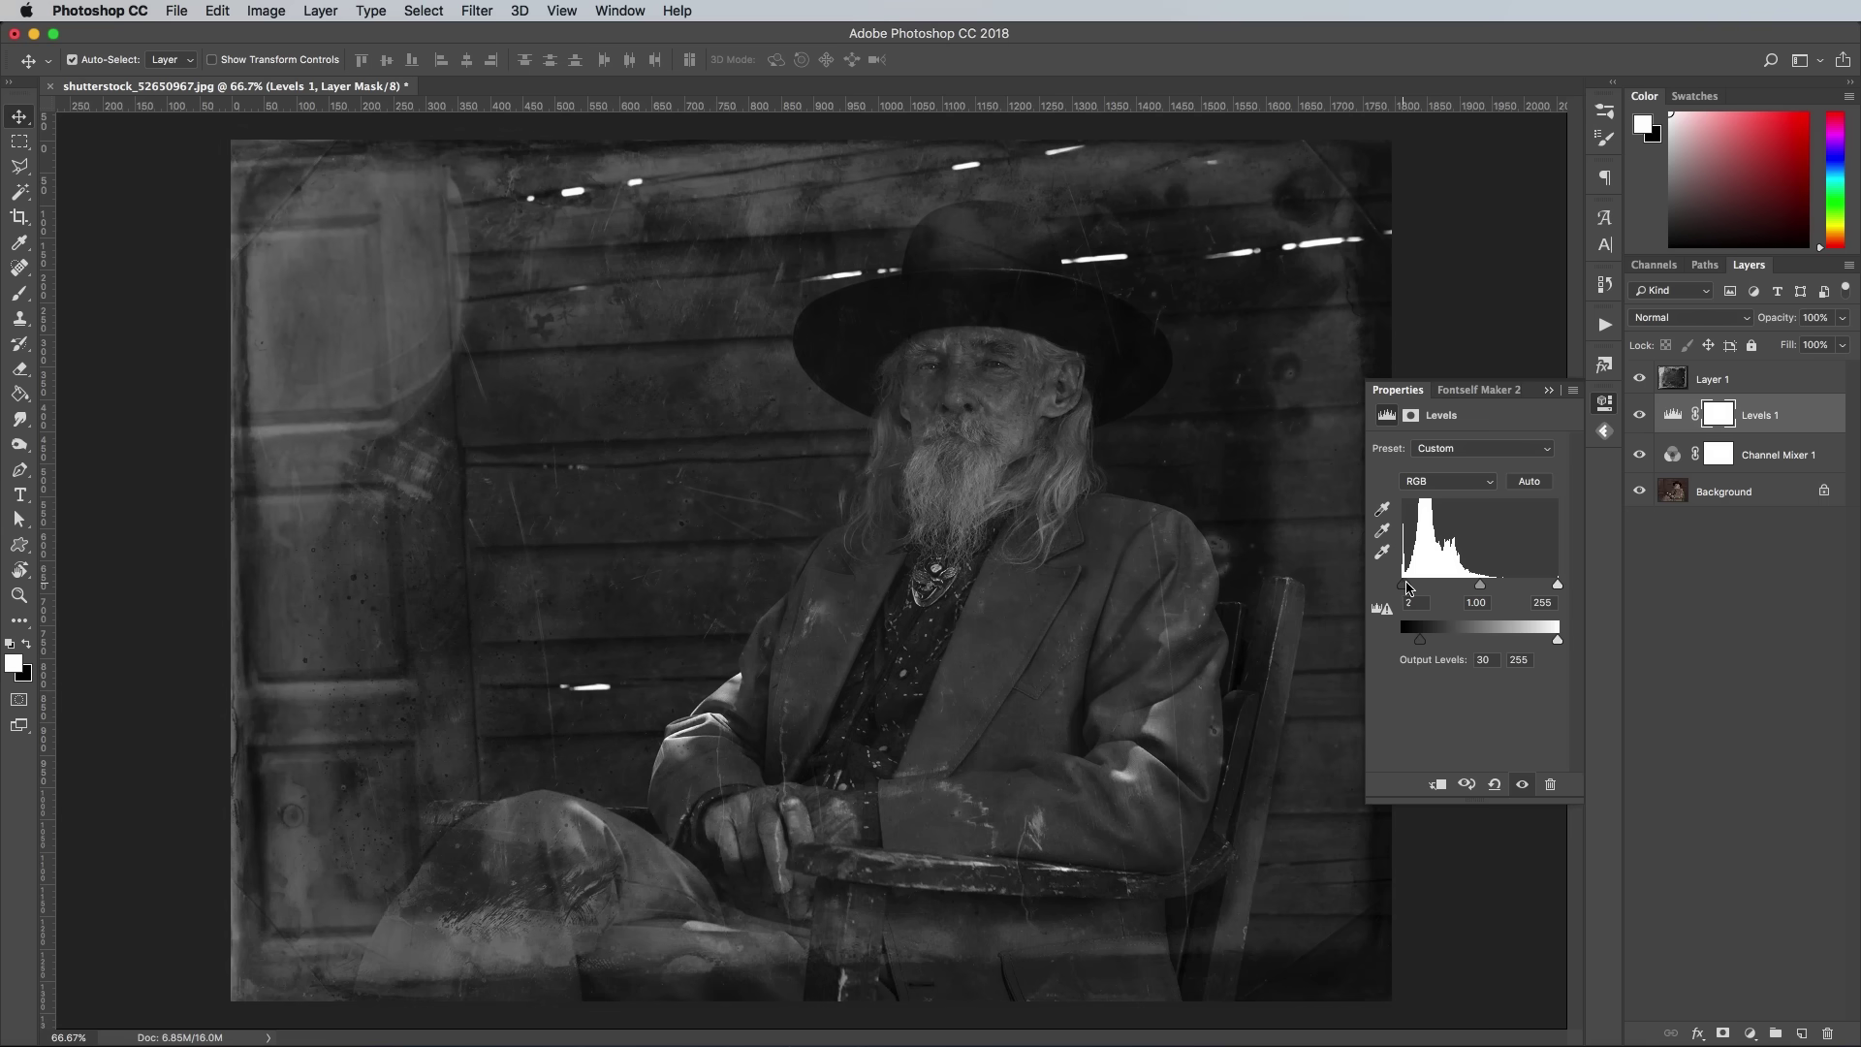
drag(1402, 585, 1410, 587)
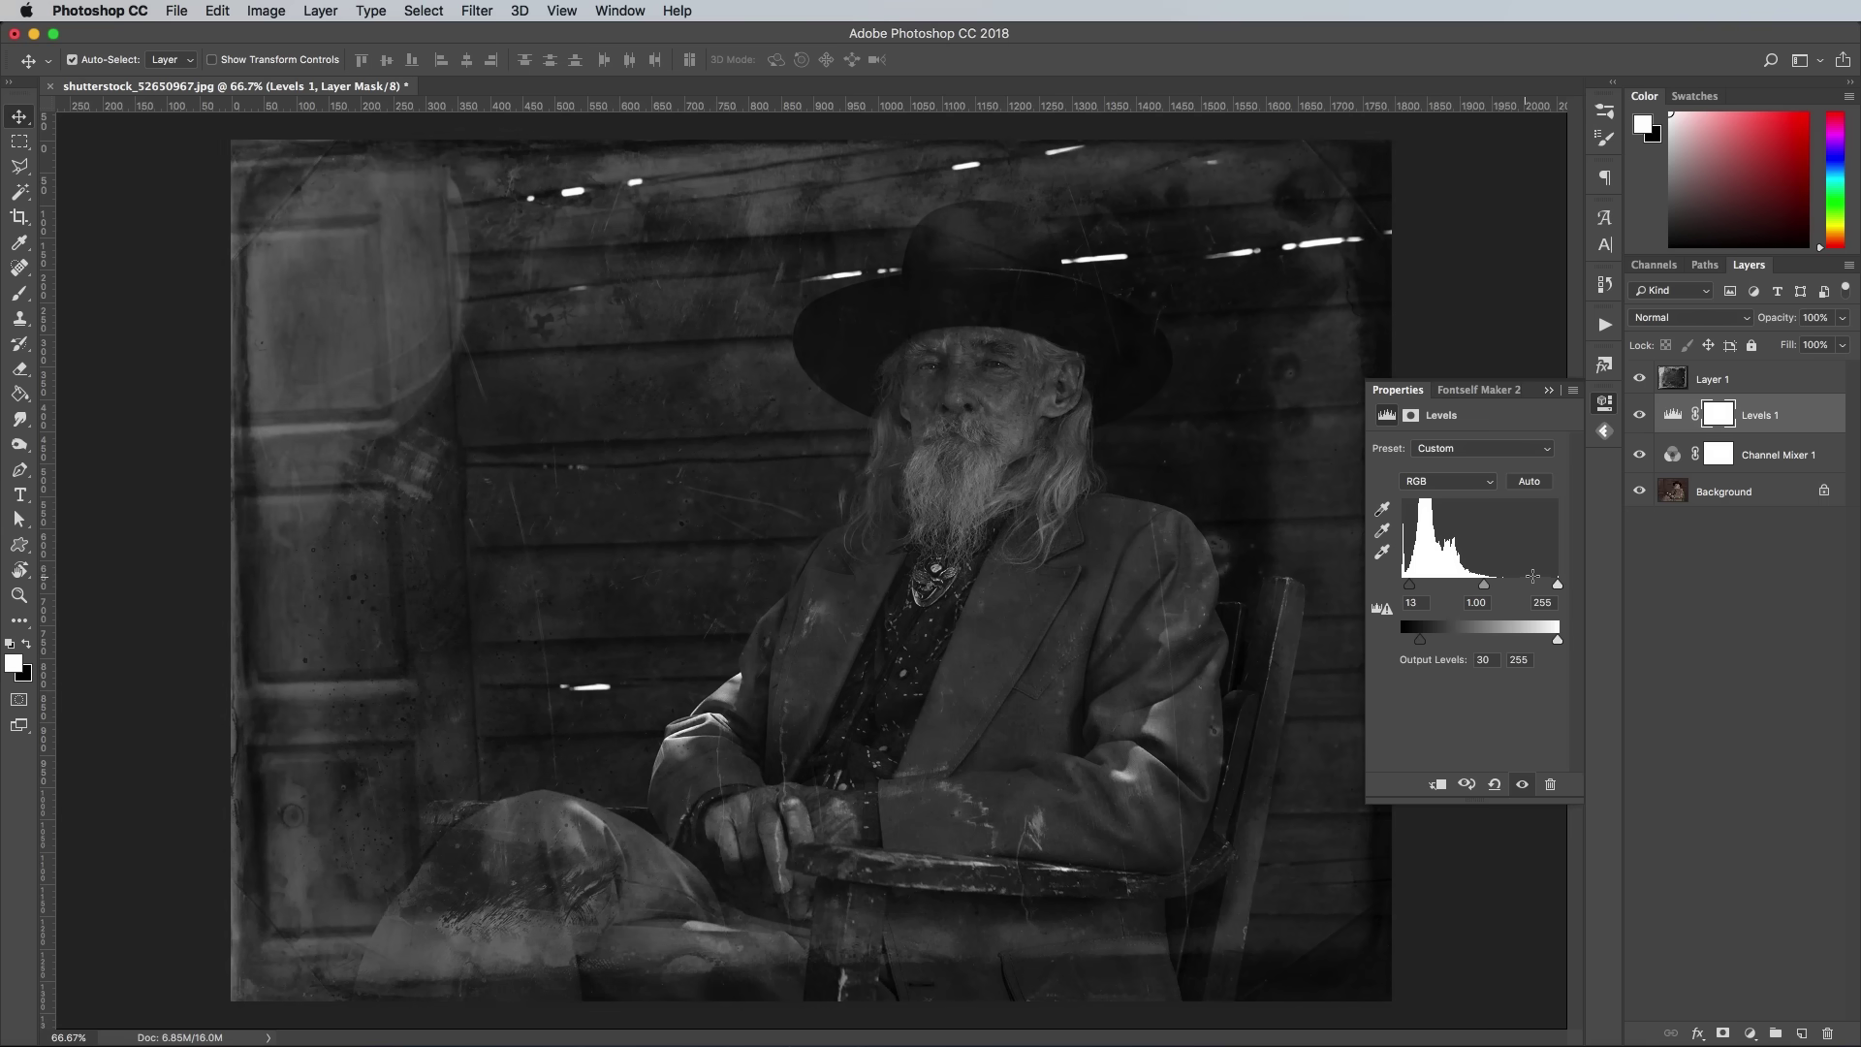
drag(1558, 585, 1534, 586)
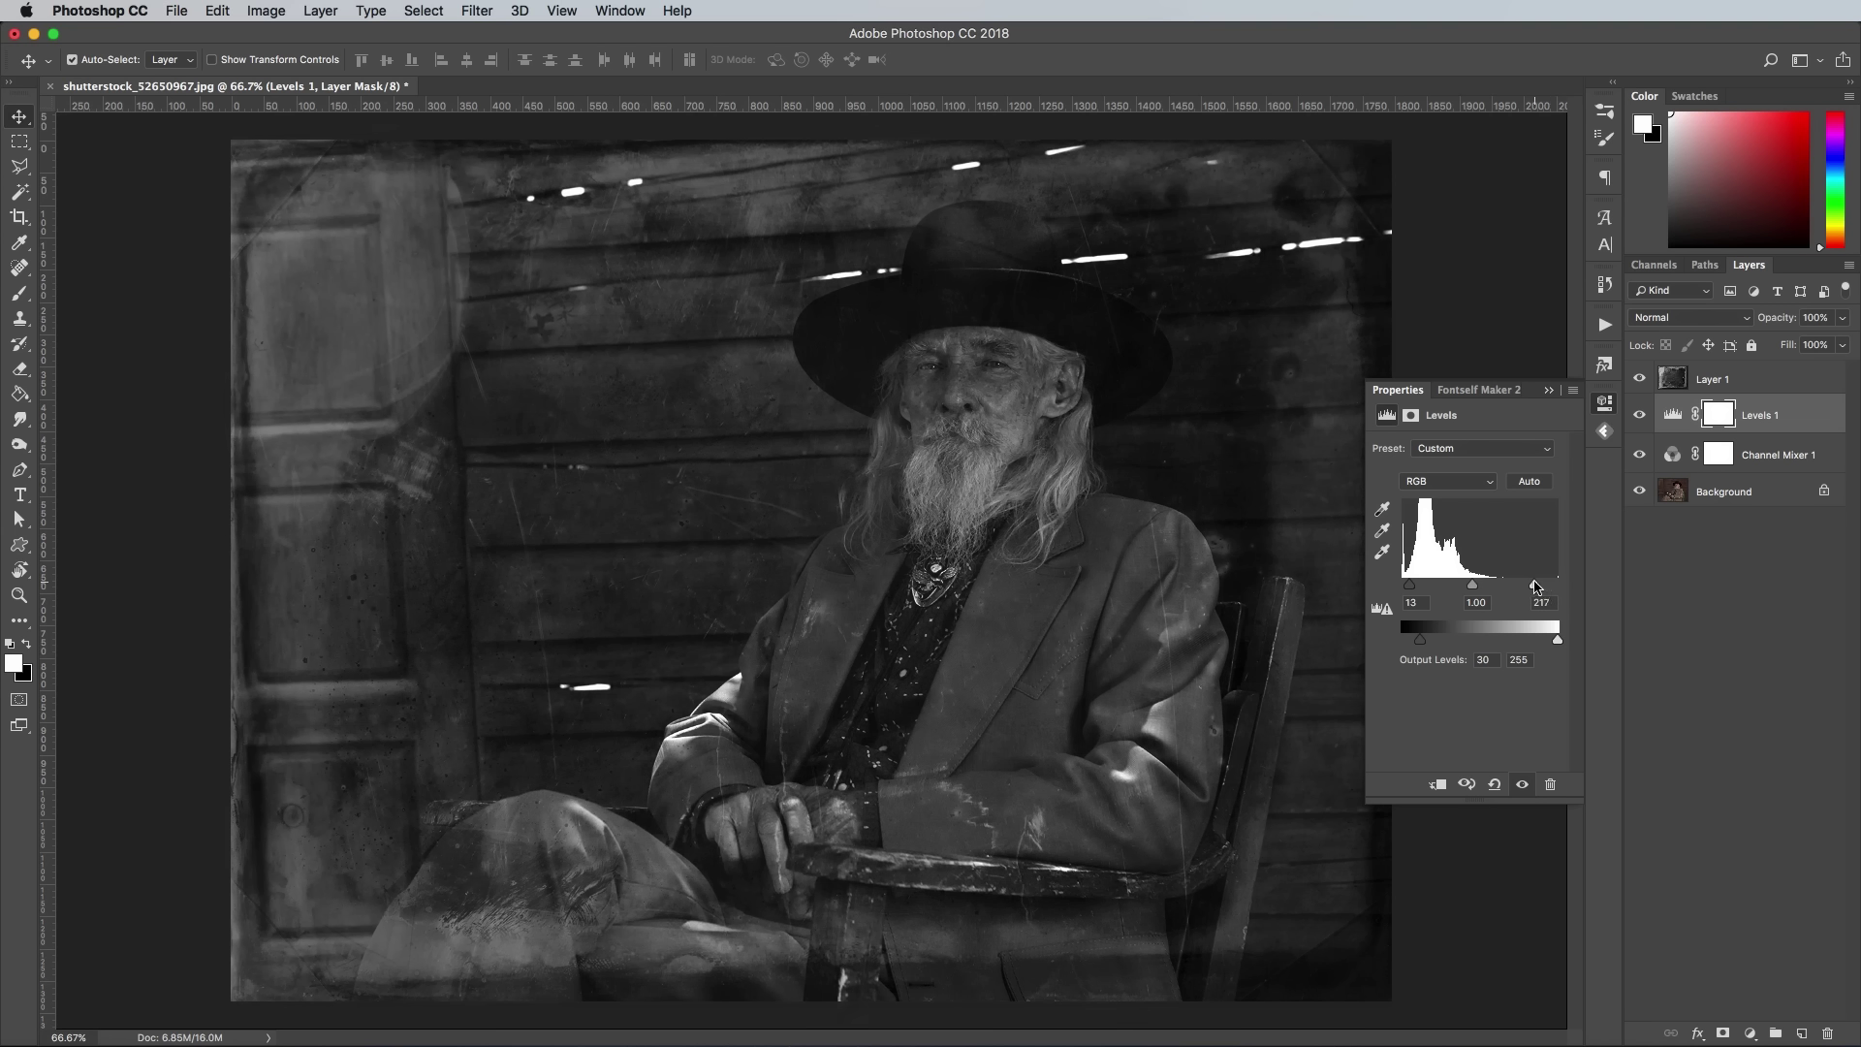
click(1602, 404)
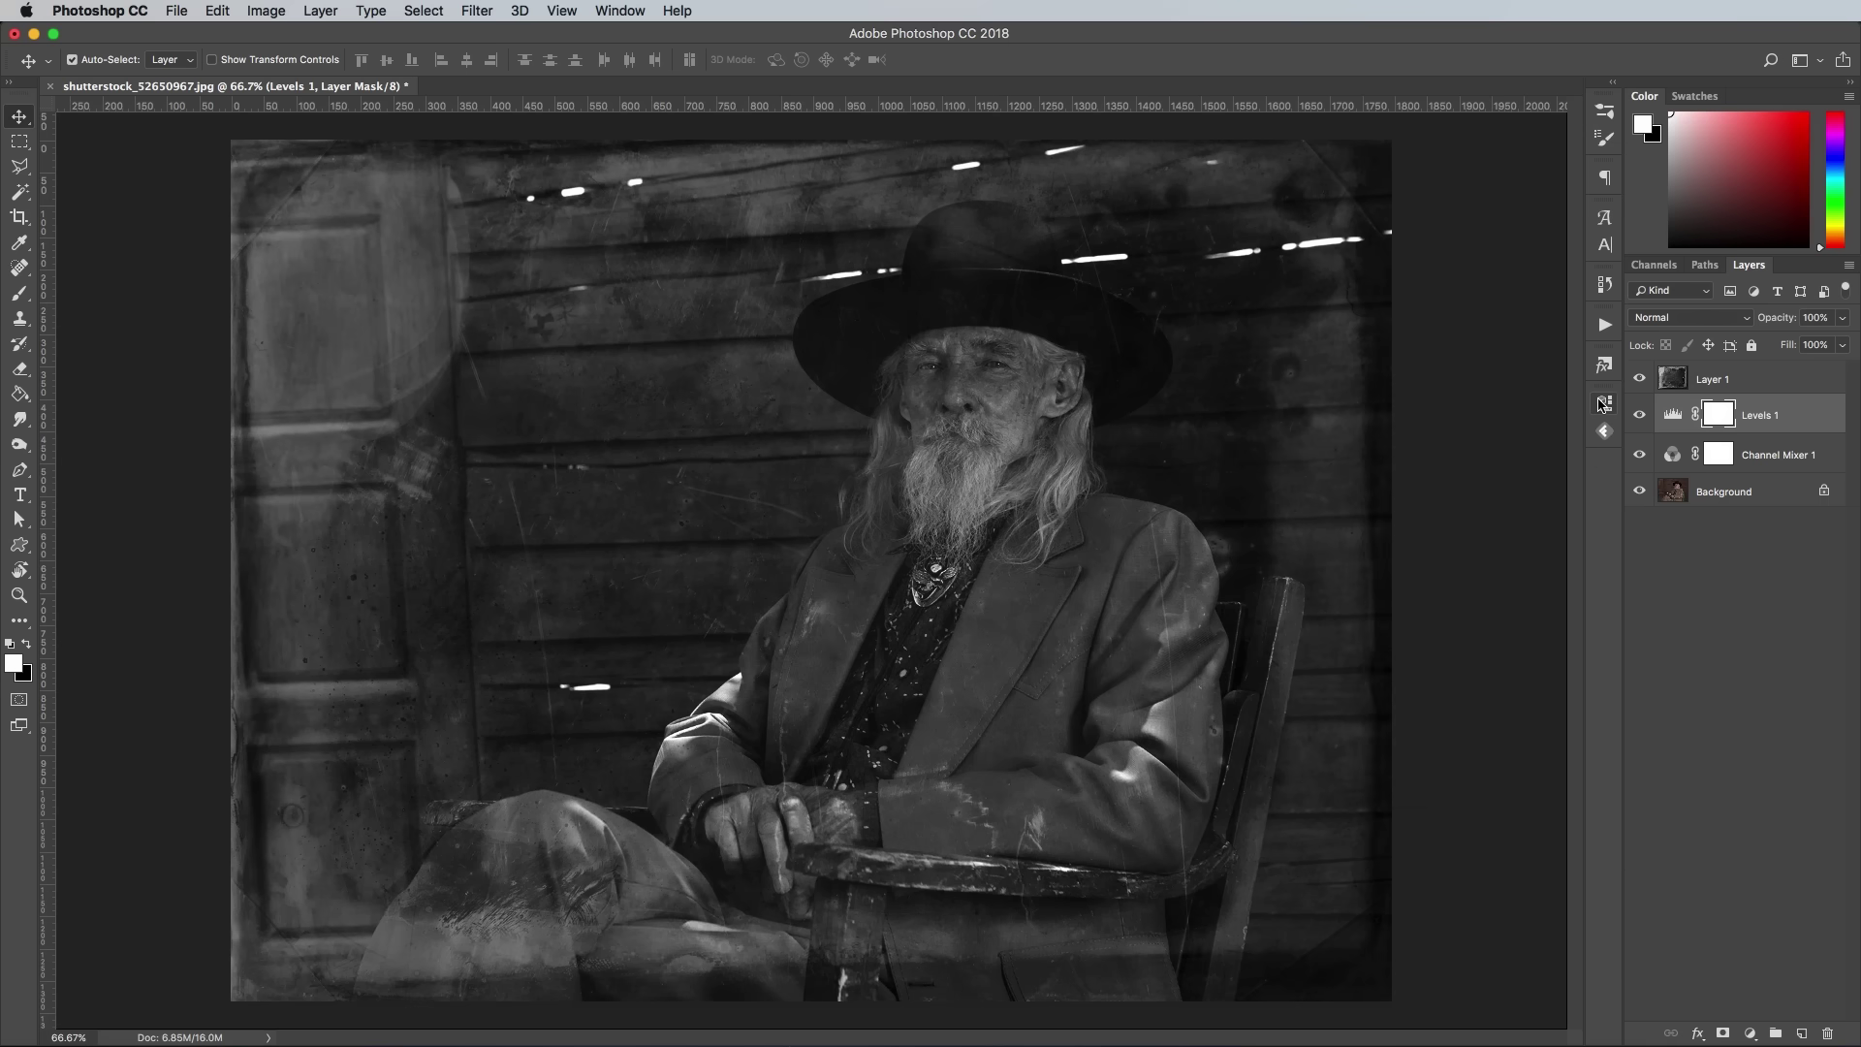
- Switch to the desktop and open the Film Dust Textures folder
key(F11)
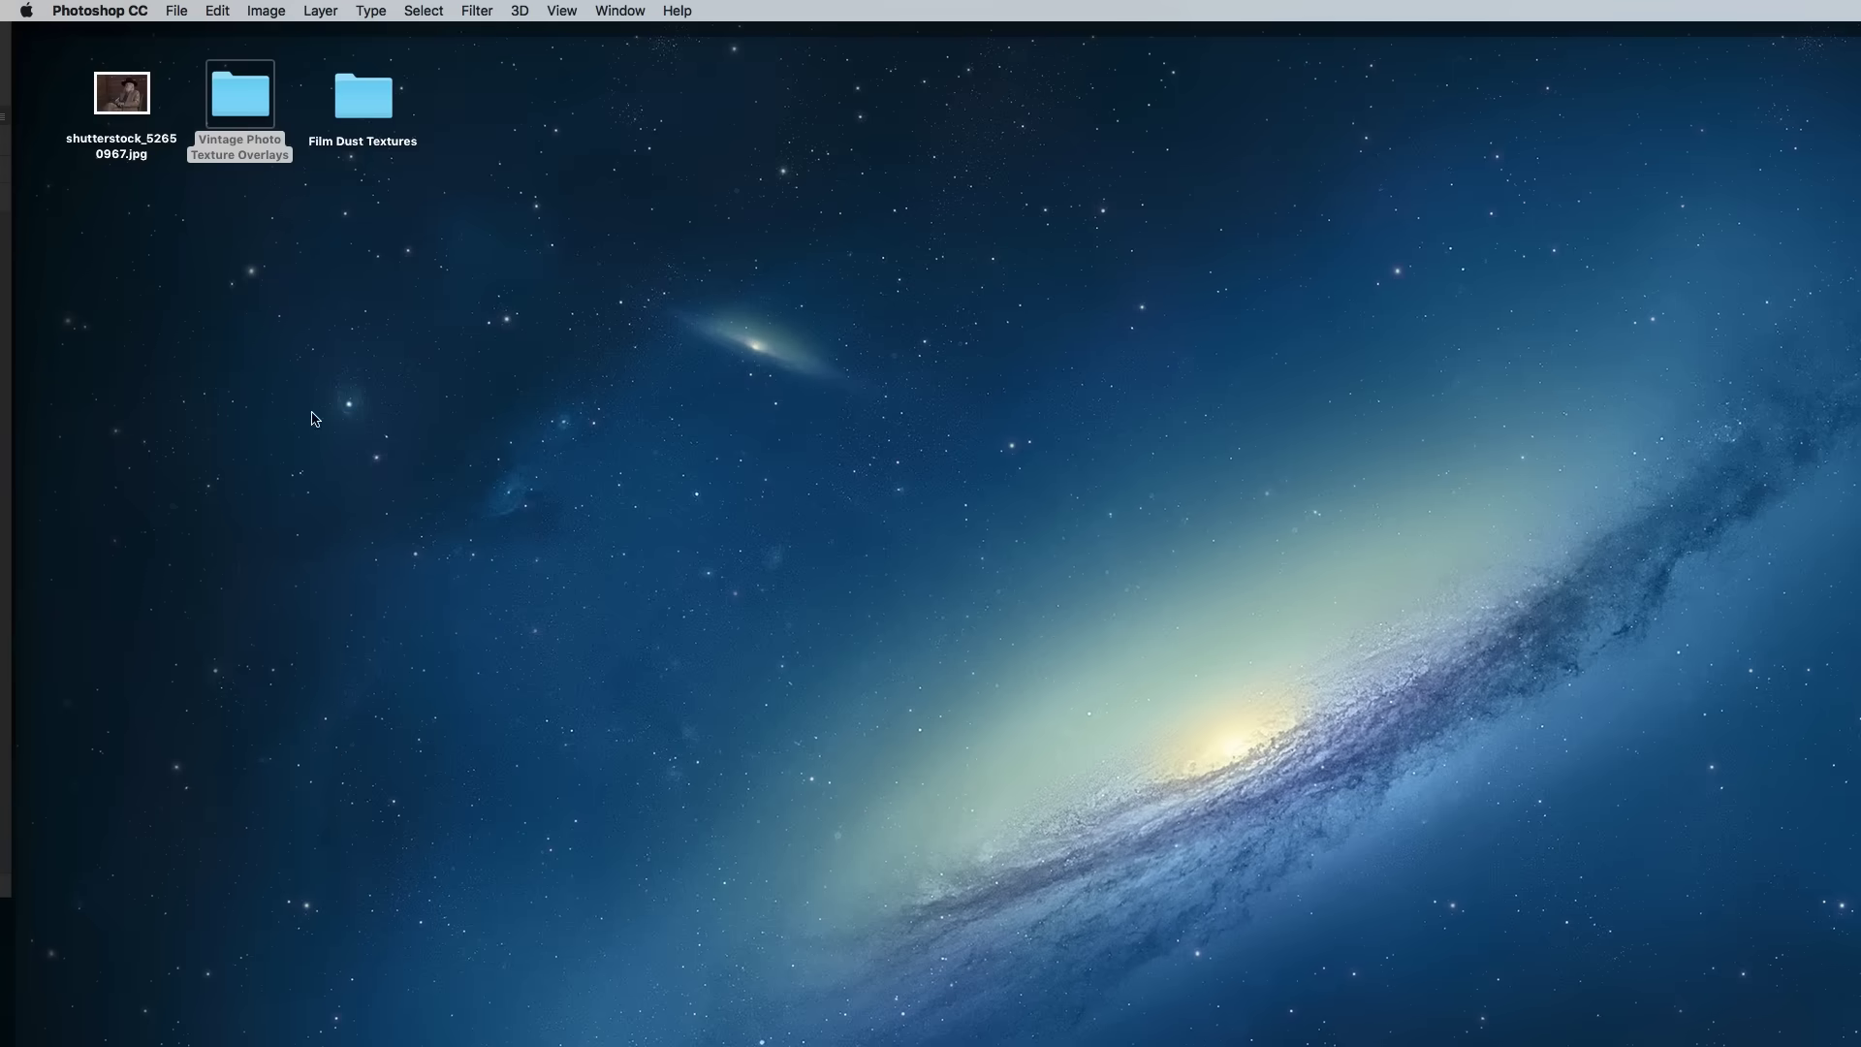
double_click(378, 100)
drag(1622, 560, 886, 320)
scroll(776, 399, up, 1)
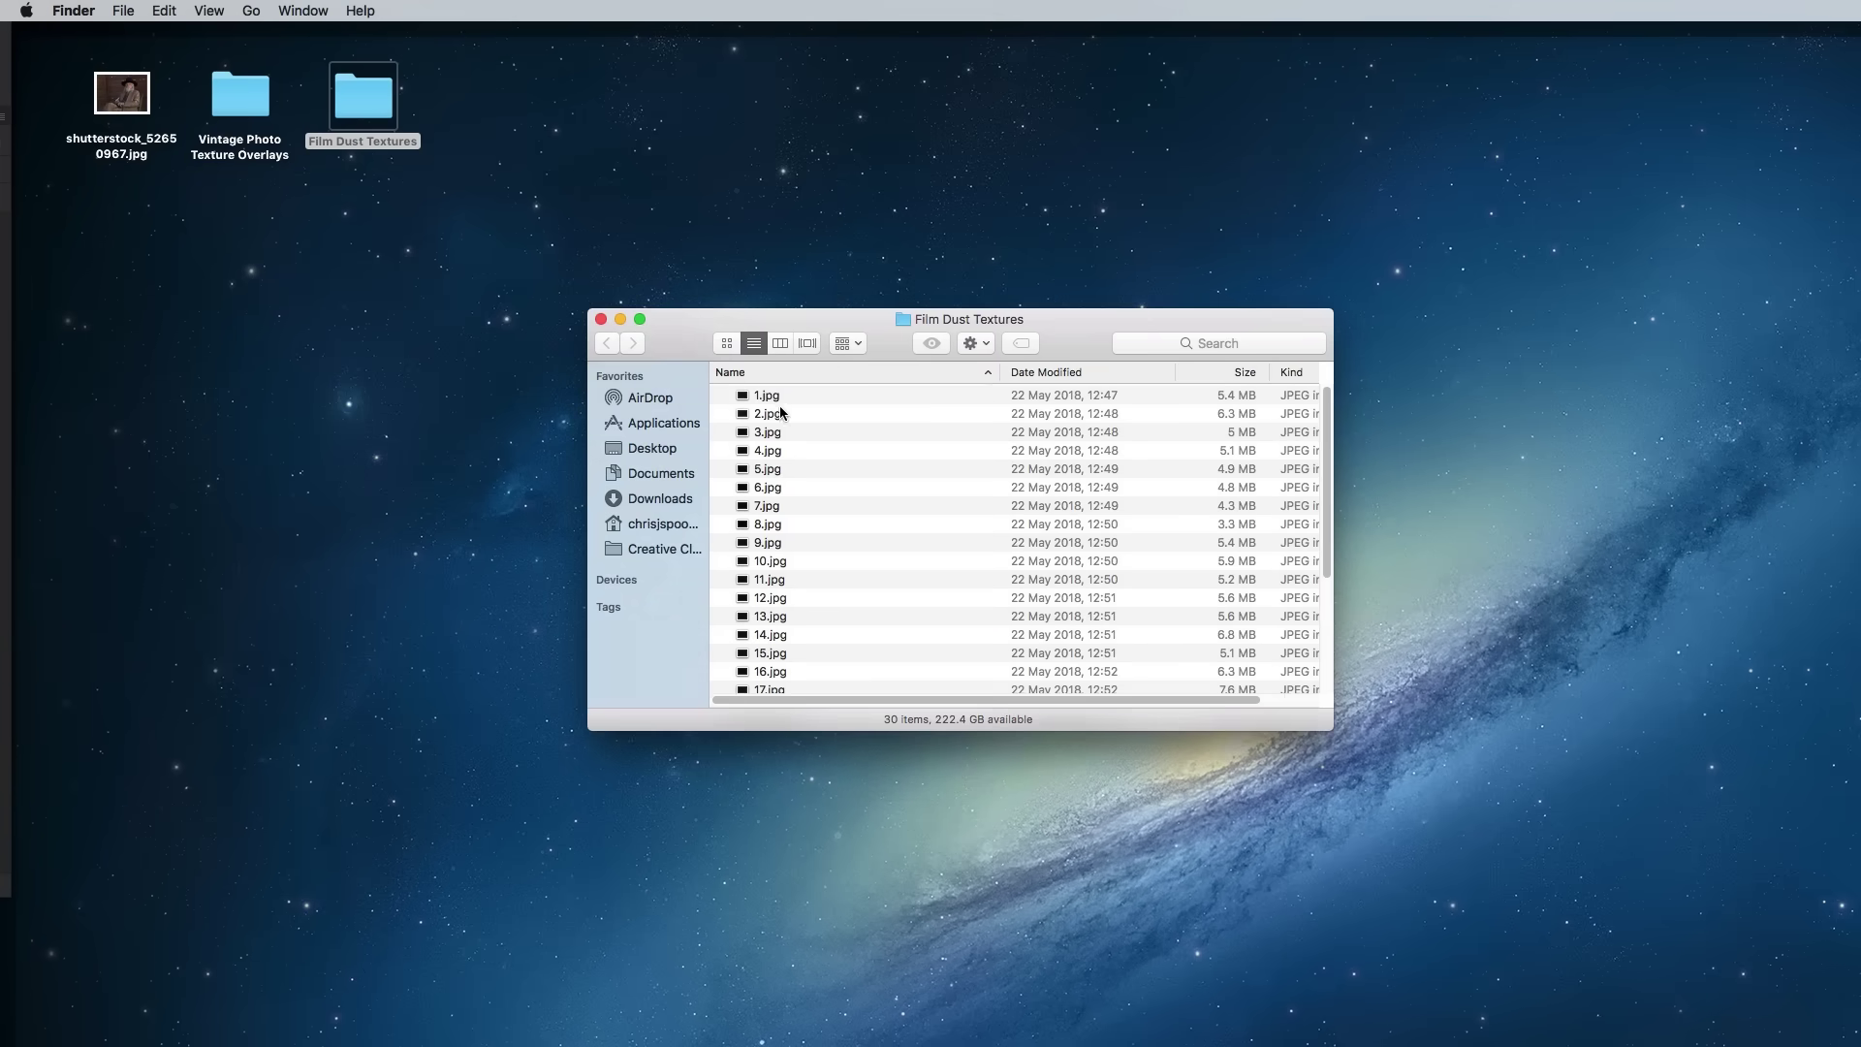
- Preview the first few film dust textures and open 2.jpg in Photoshop
click(775, 399)
key(space)
key(Down)
key(Down)
key(Down)
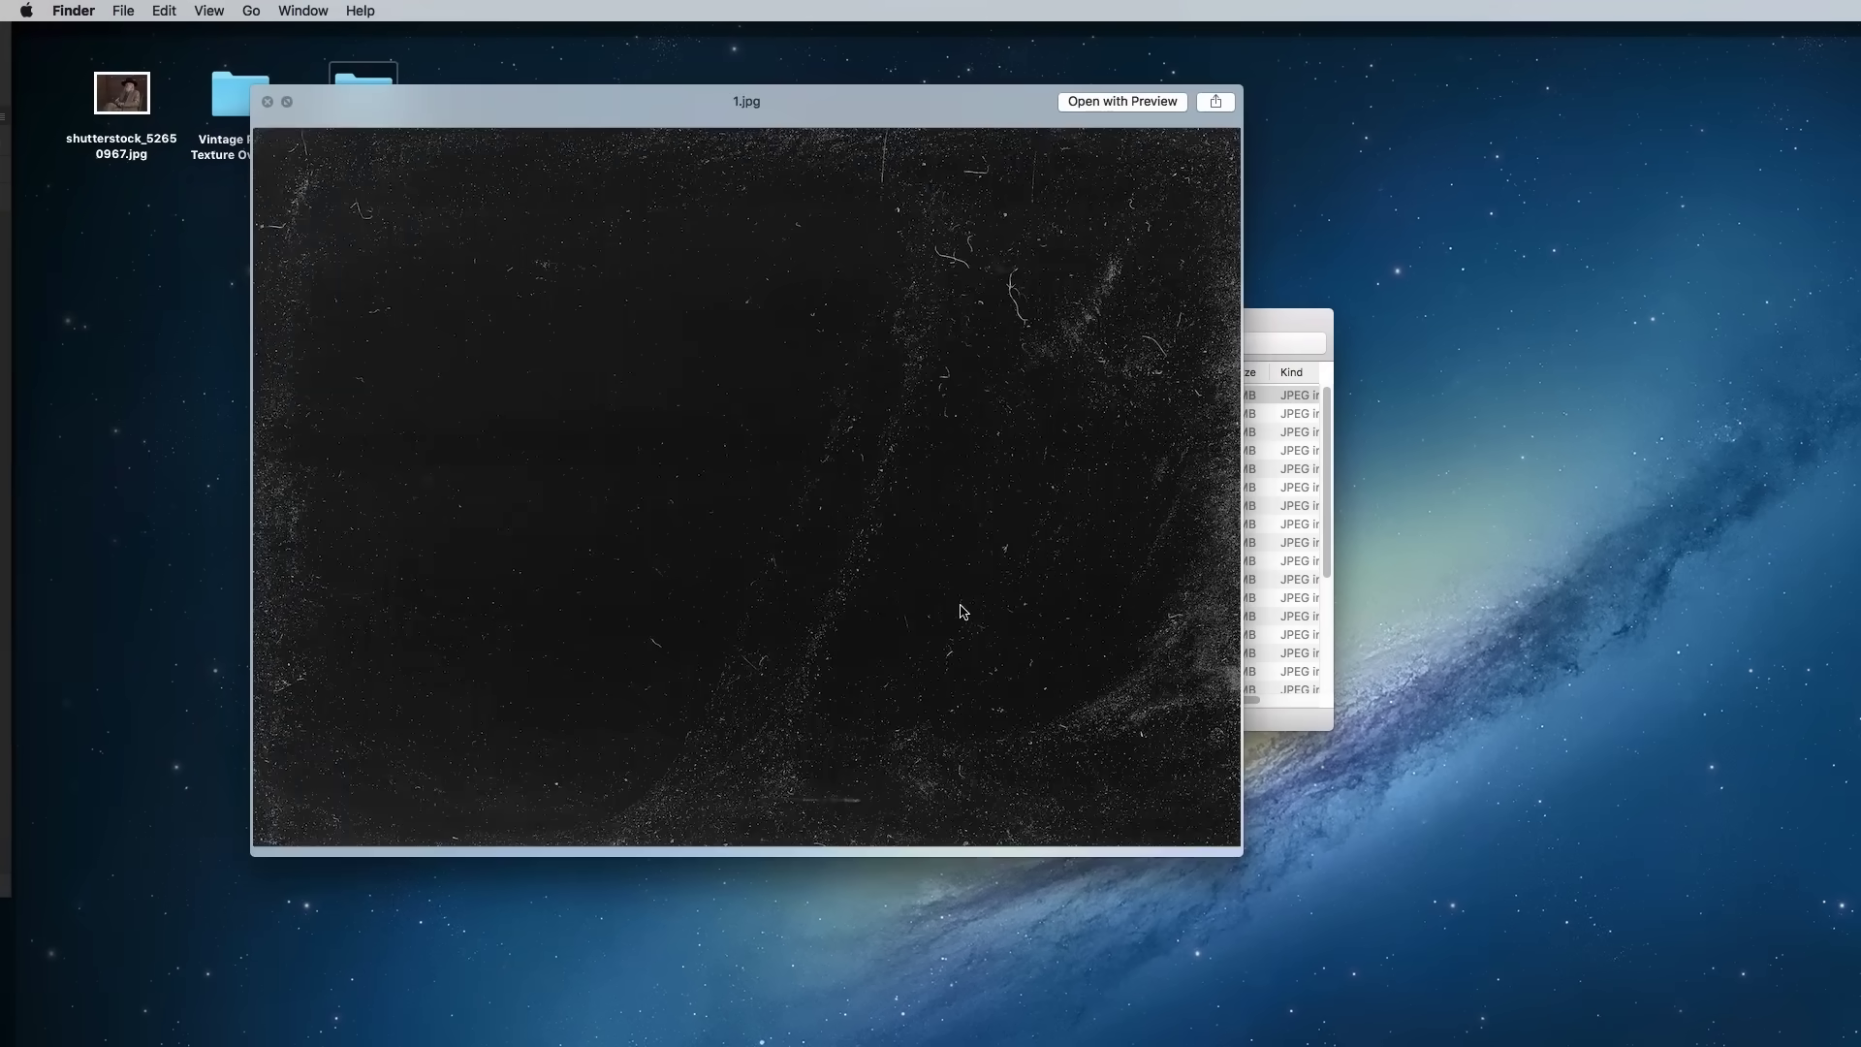
key(Up)
key(Up)
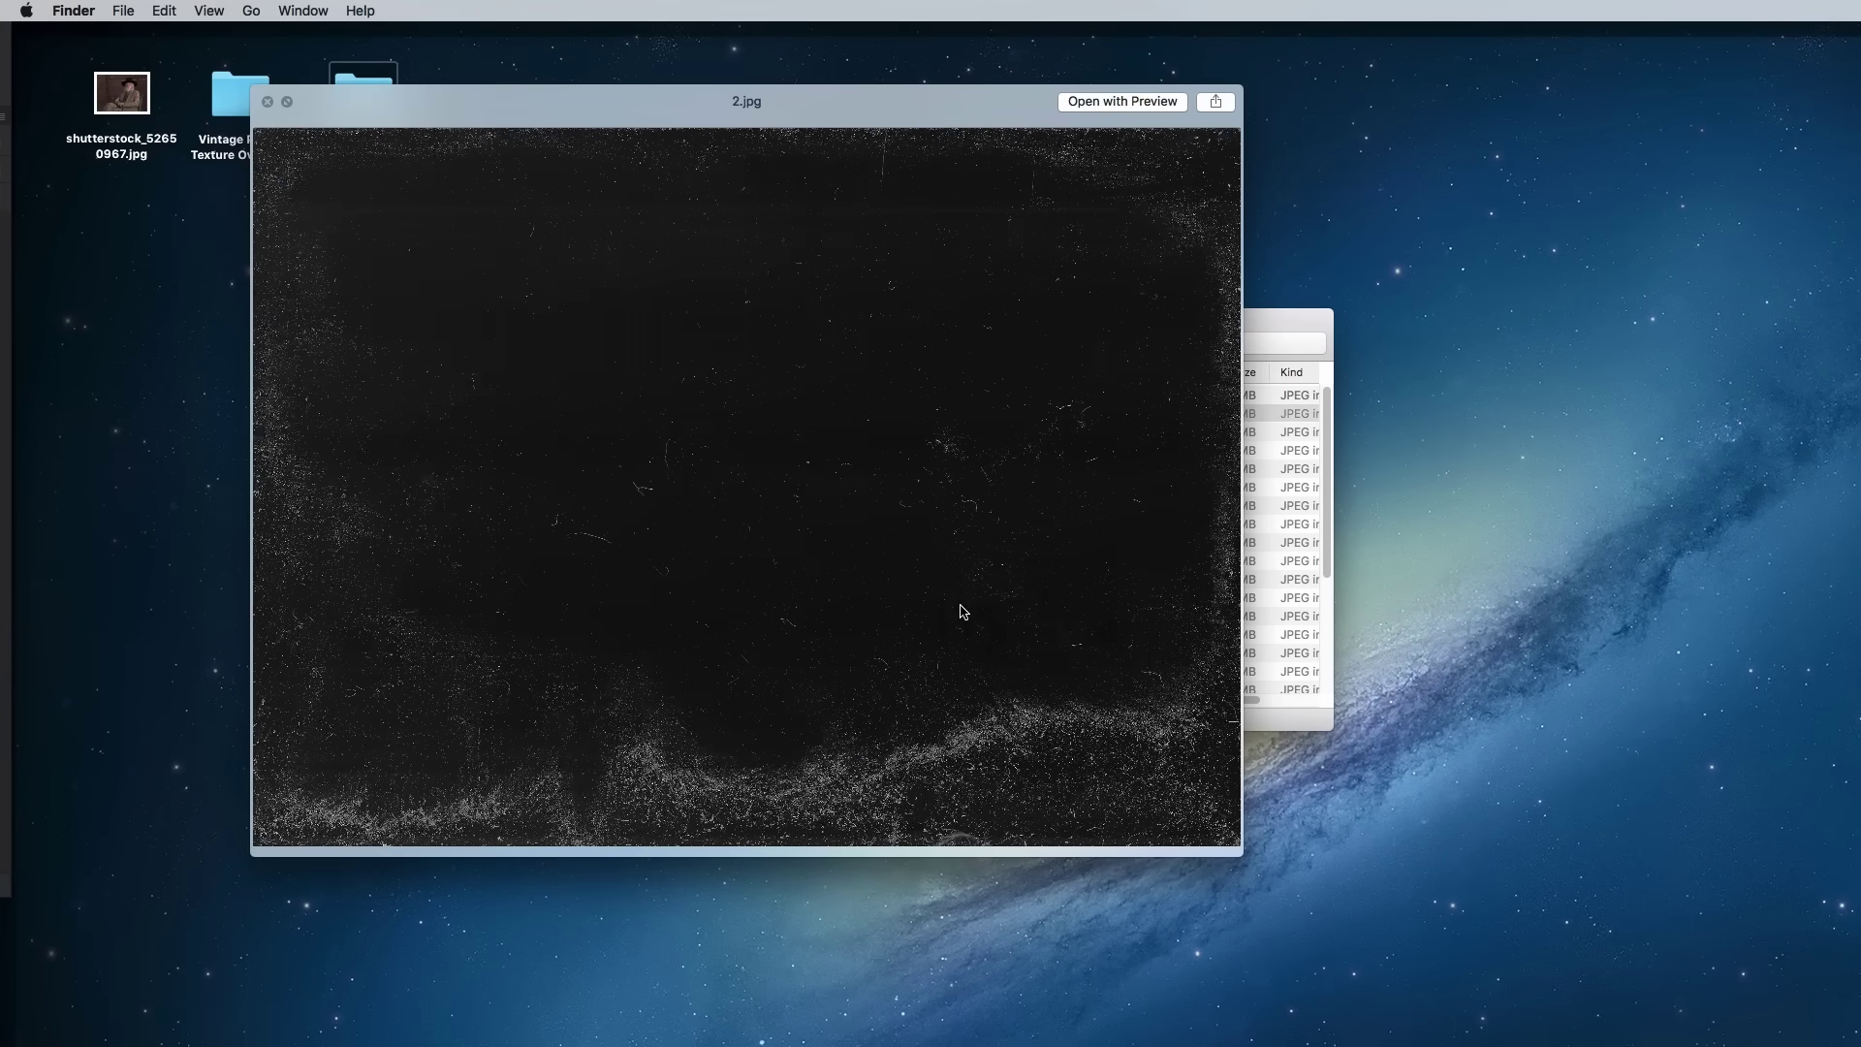
key(space)
double_click(766, 420)
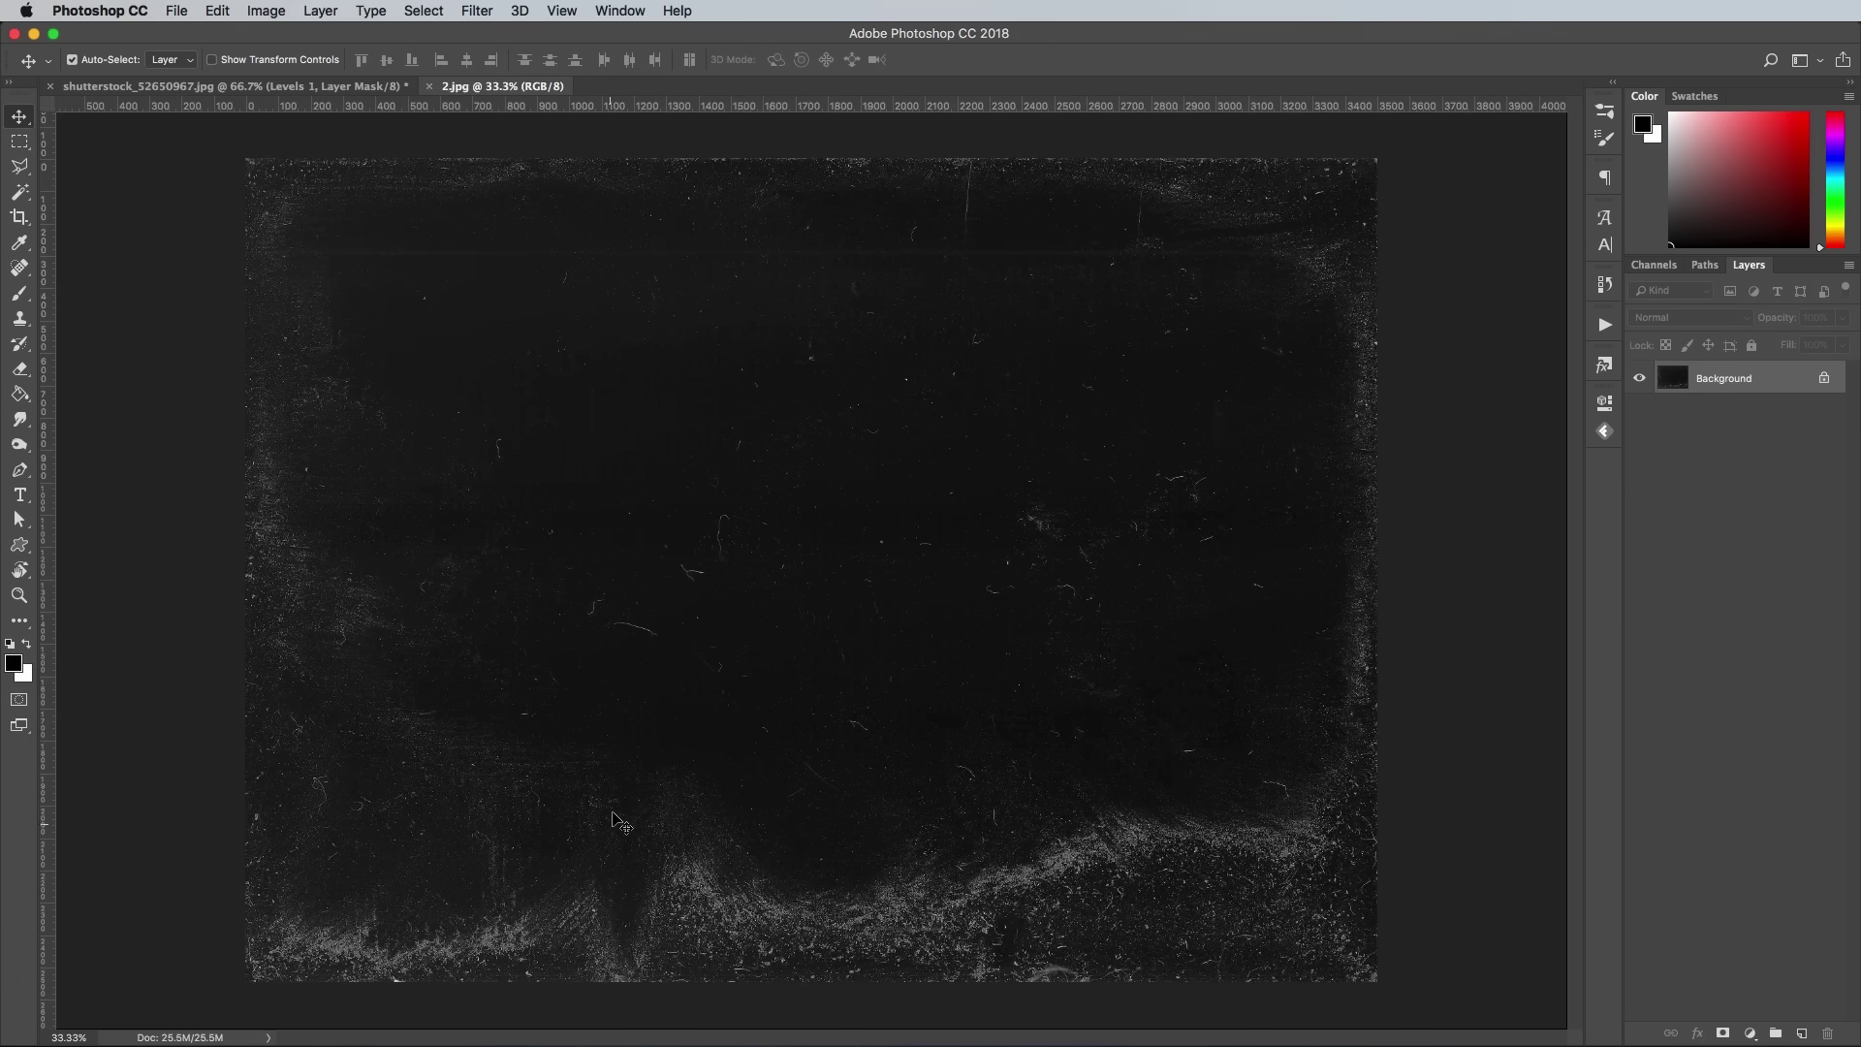
- Copy the entire dust texture, close its document and paste it into the portrait above the Levels layer
key(super+a)
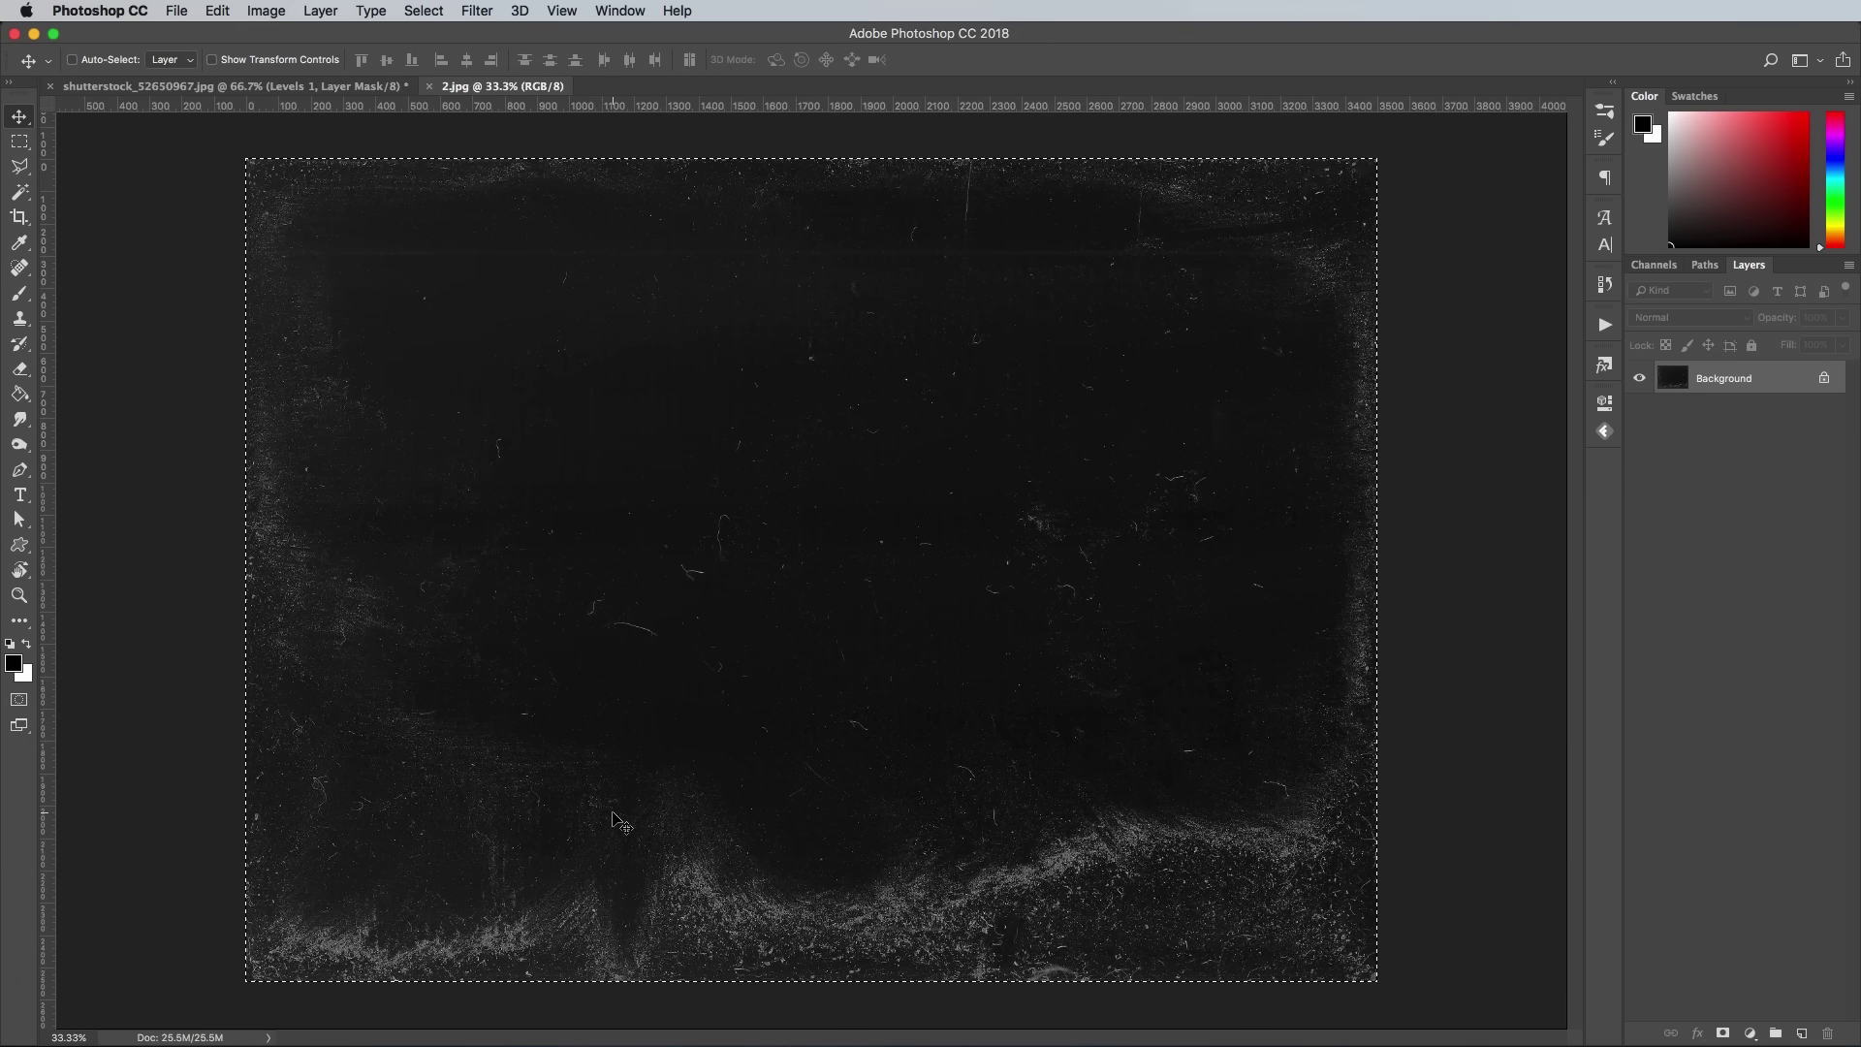
key(super+w)
key(super+v)
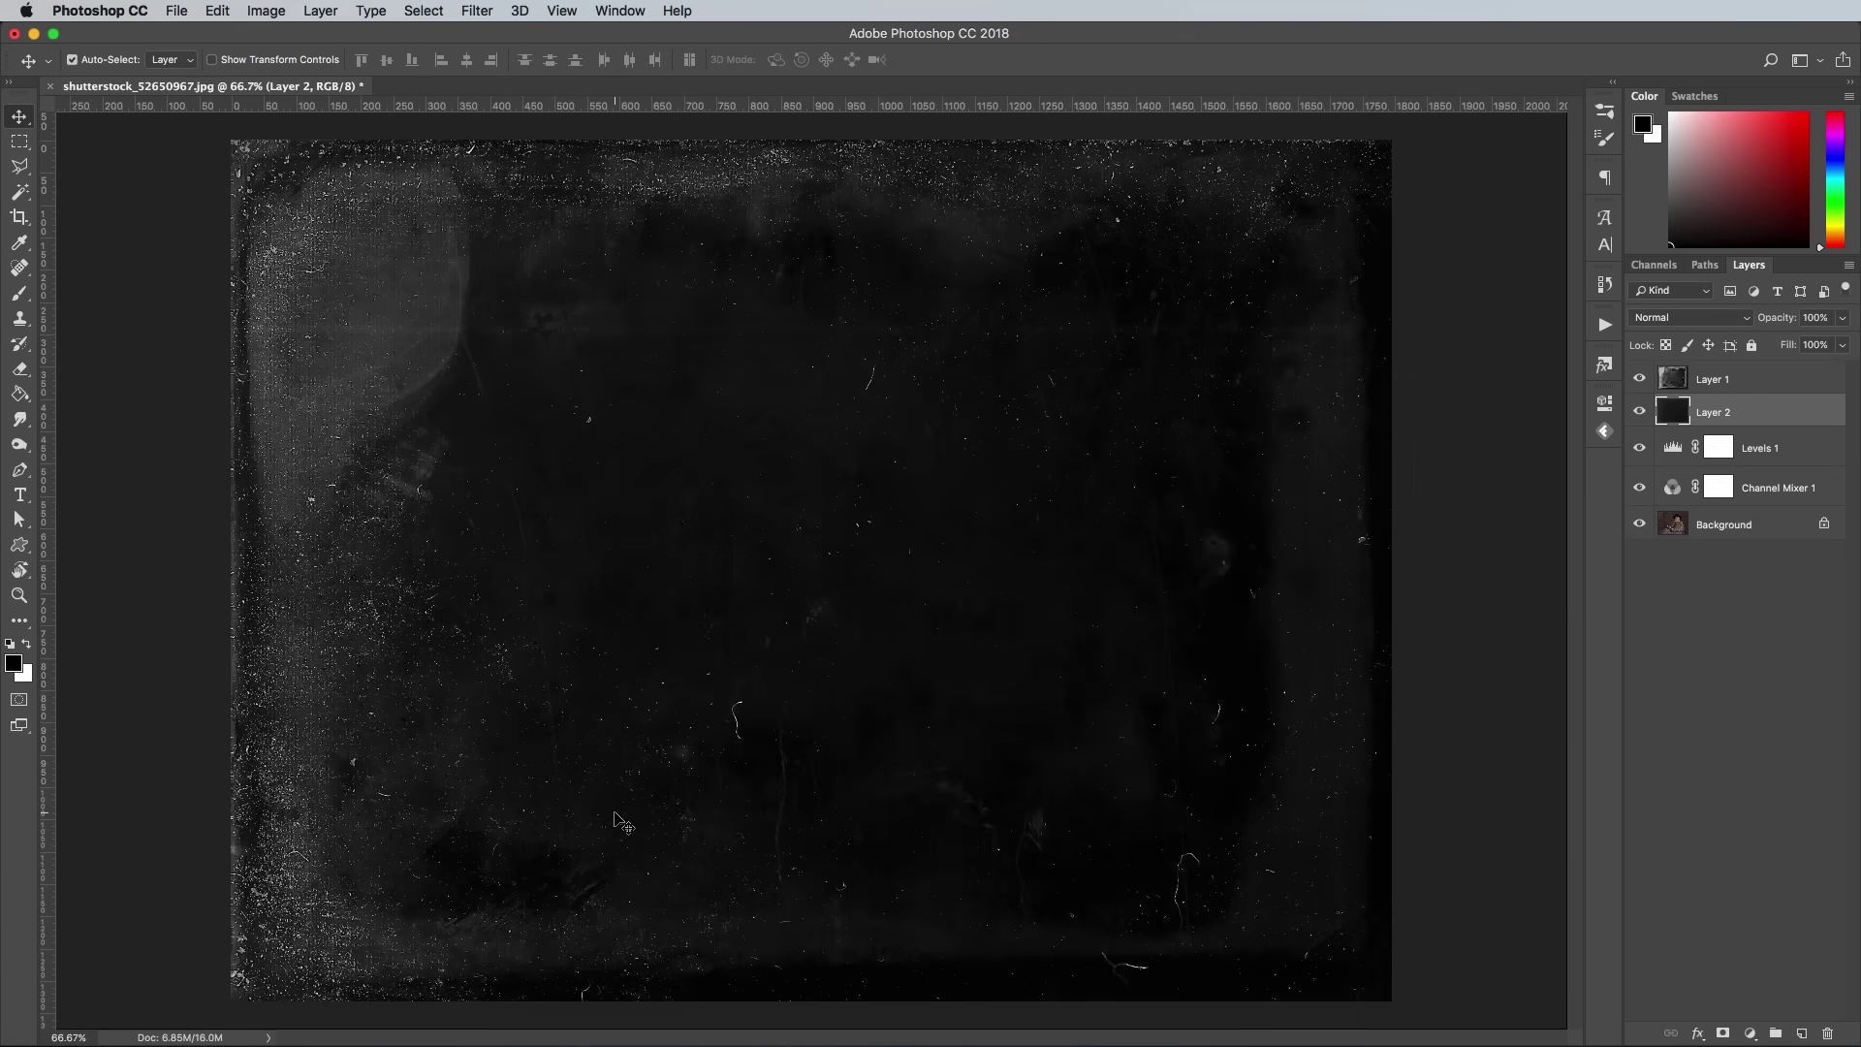
- Scale and position the dust texture layer to cover the photo's canvas, and set its blending mode to Screen
key(super+t)
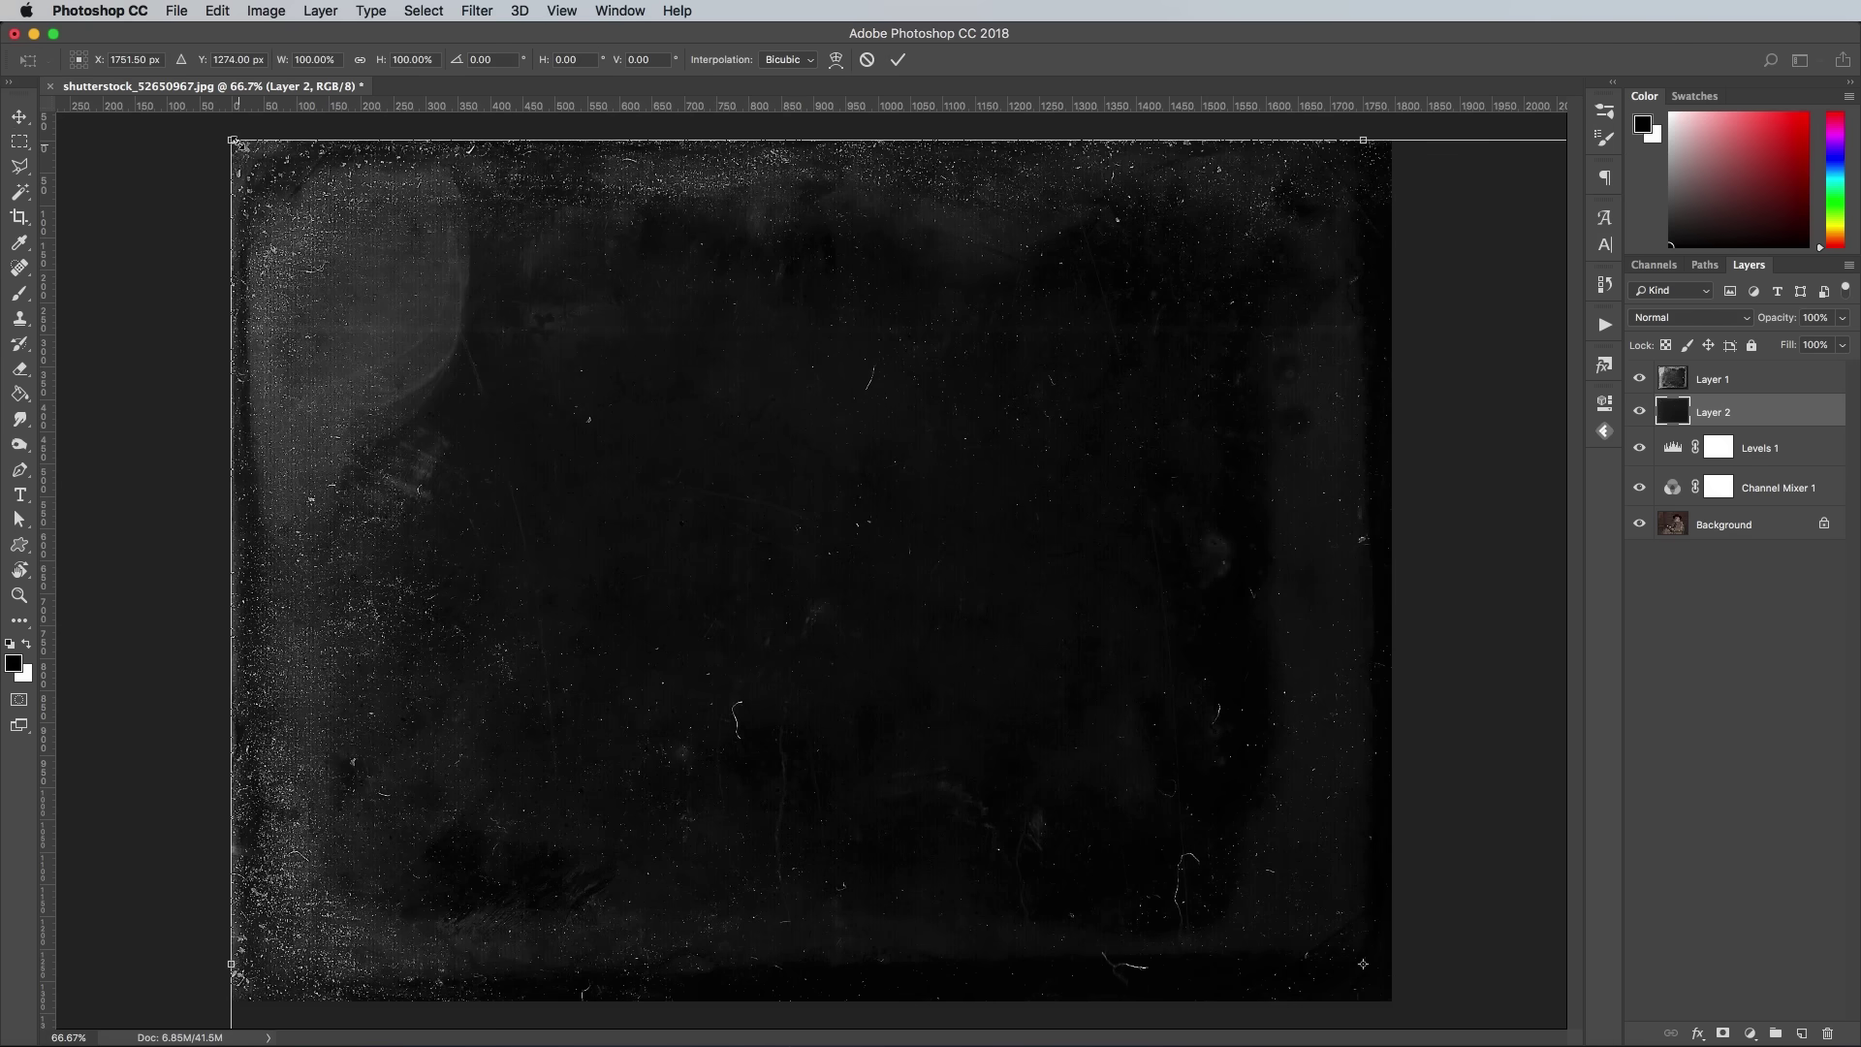
drag(288, 170, 441, 248)
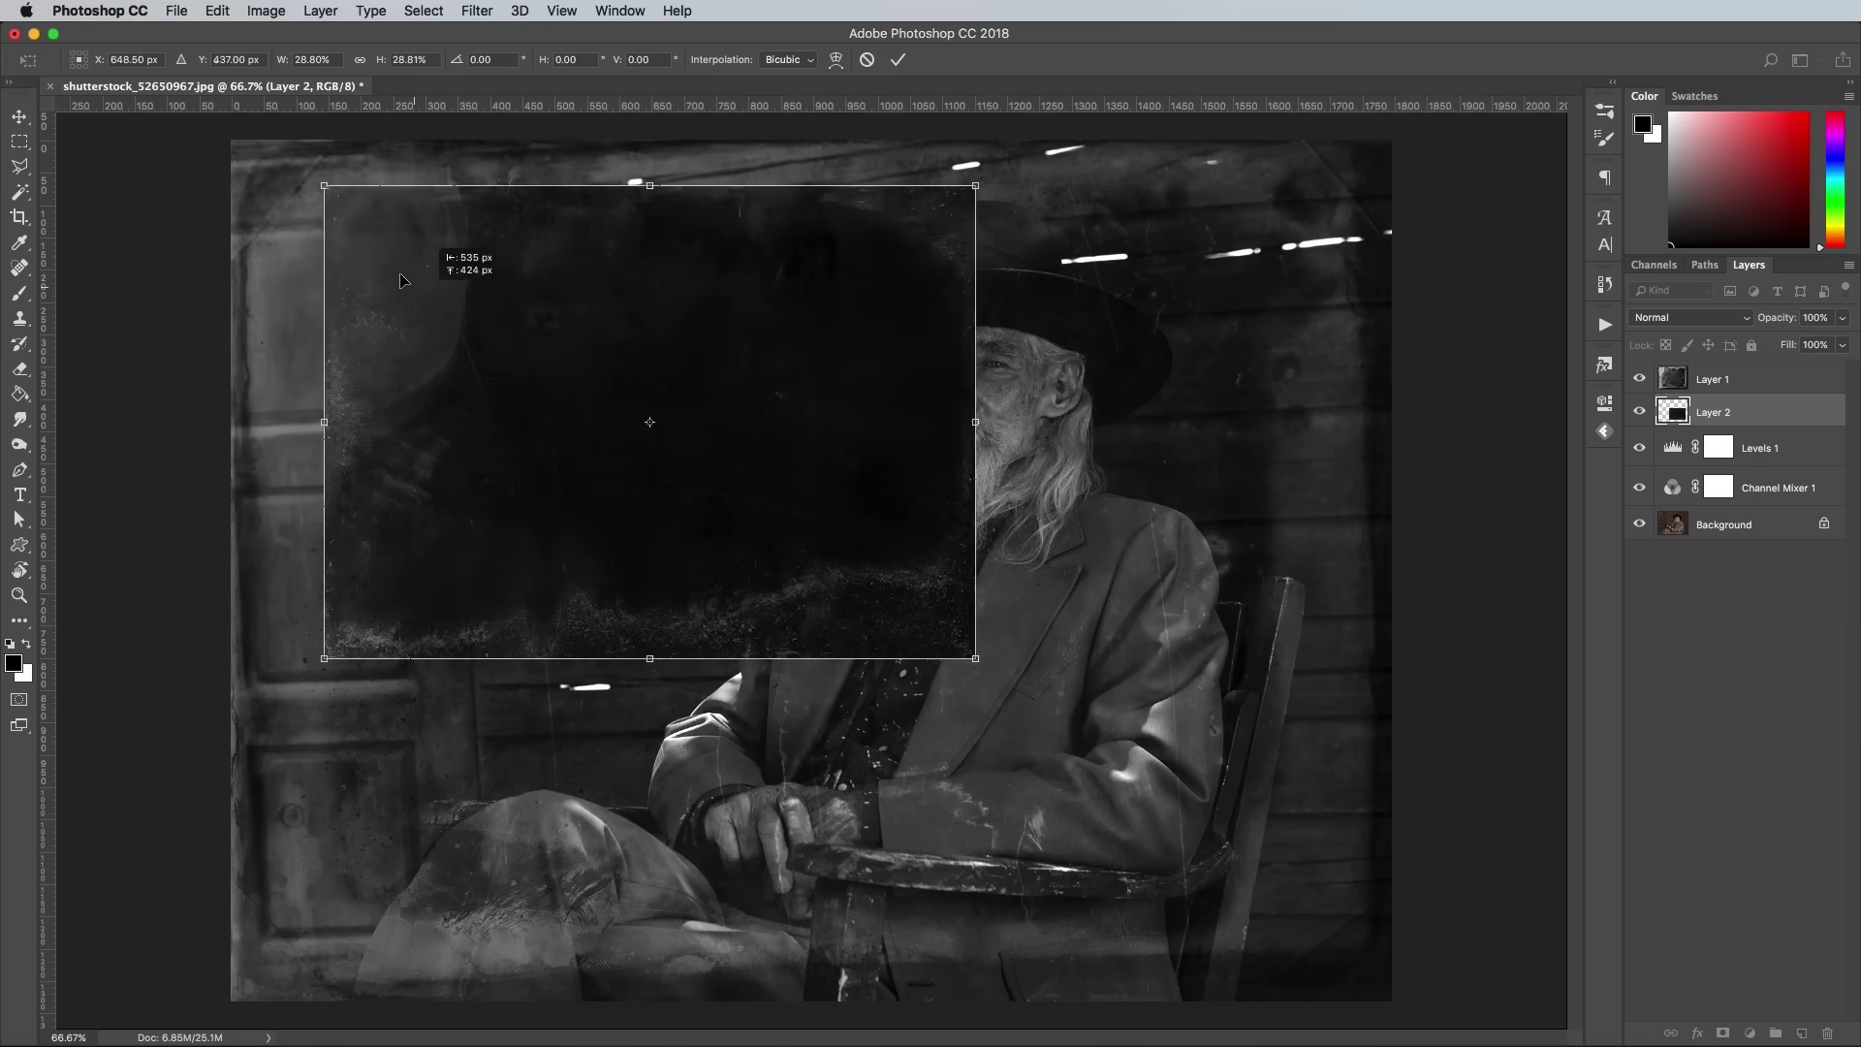
drag(976, 657, 1392, 1000)
key(Return)
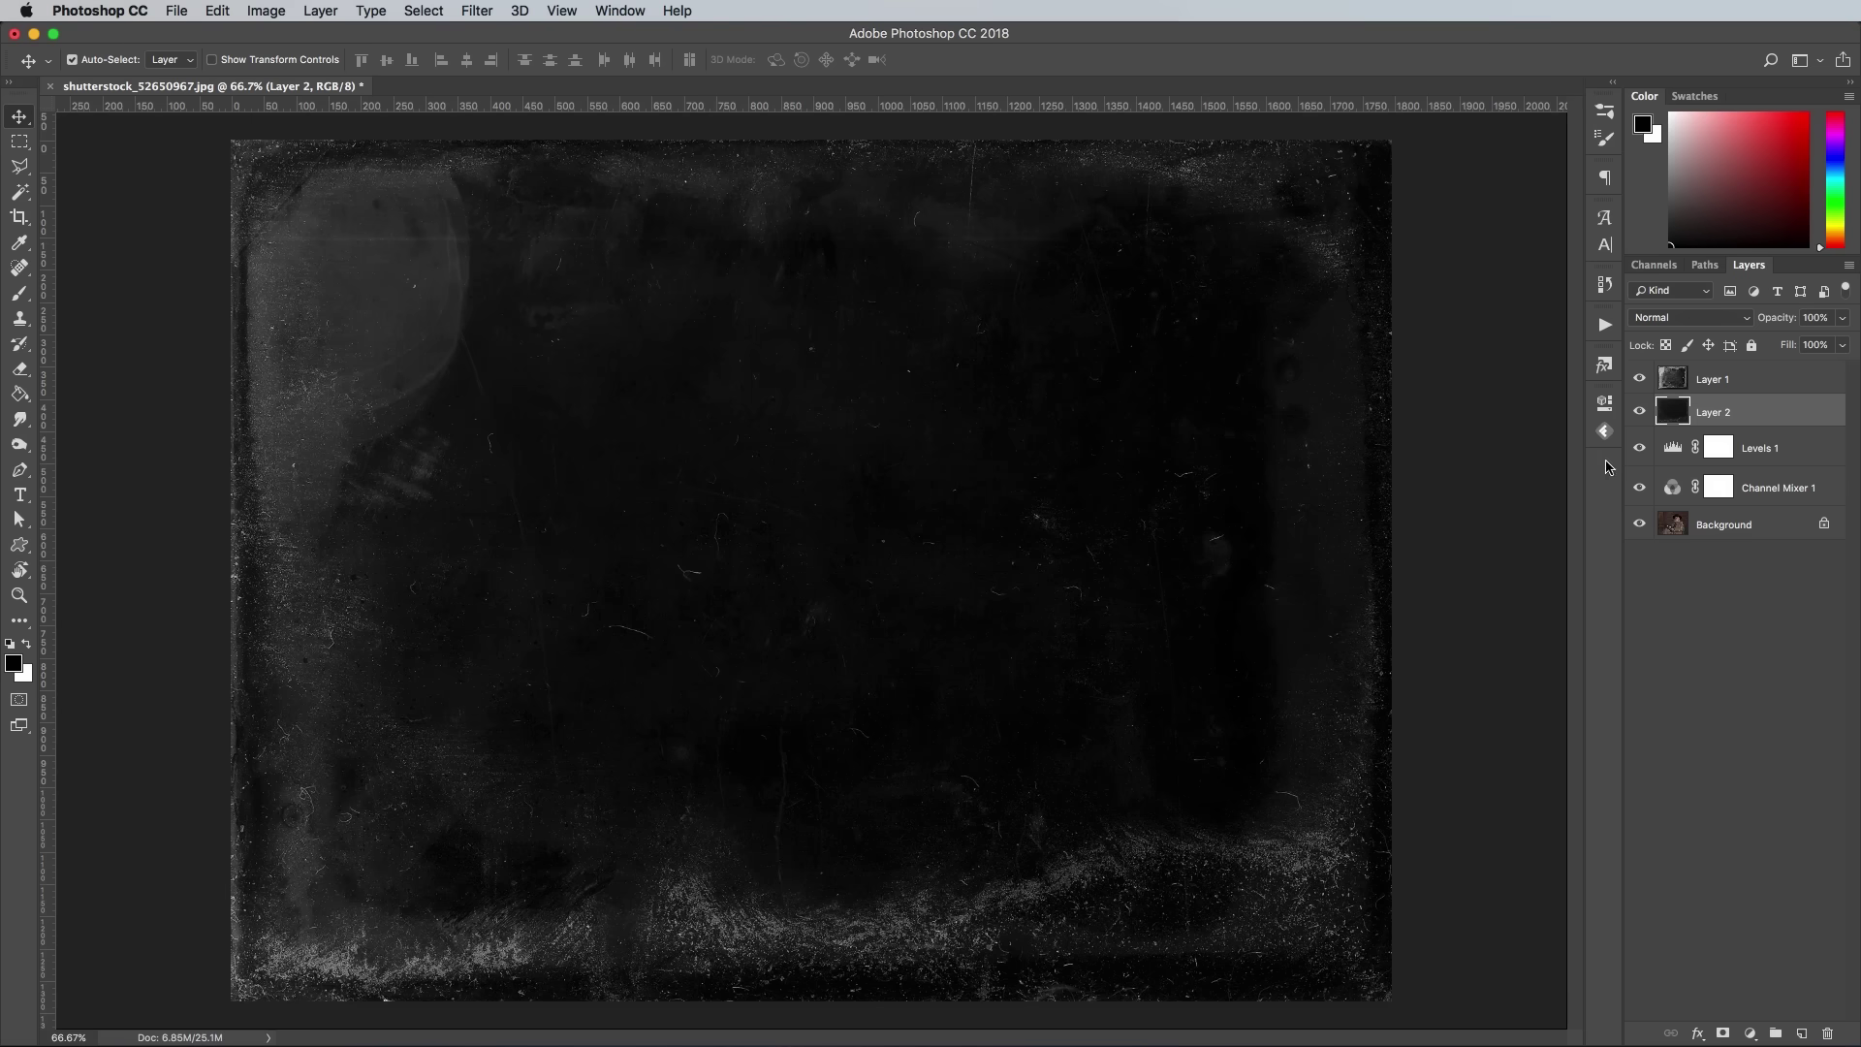
click(1696, 319)
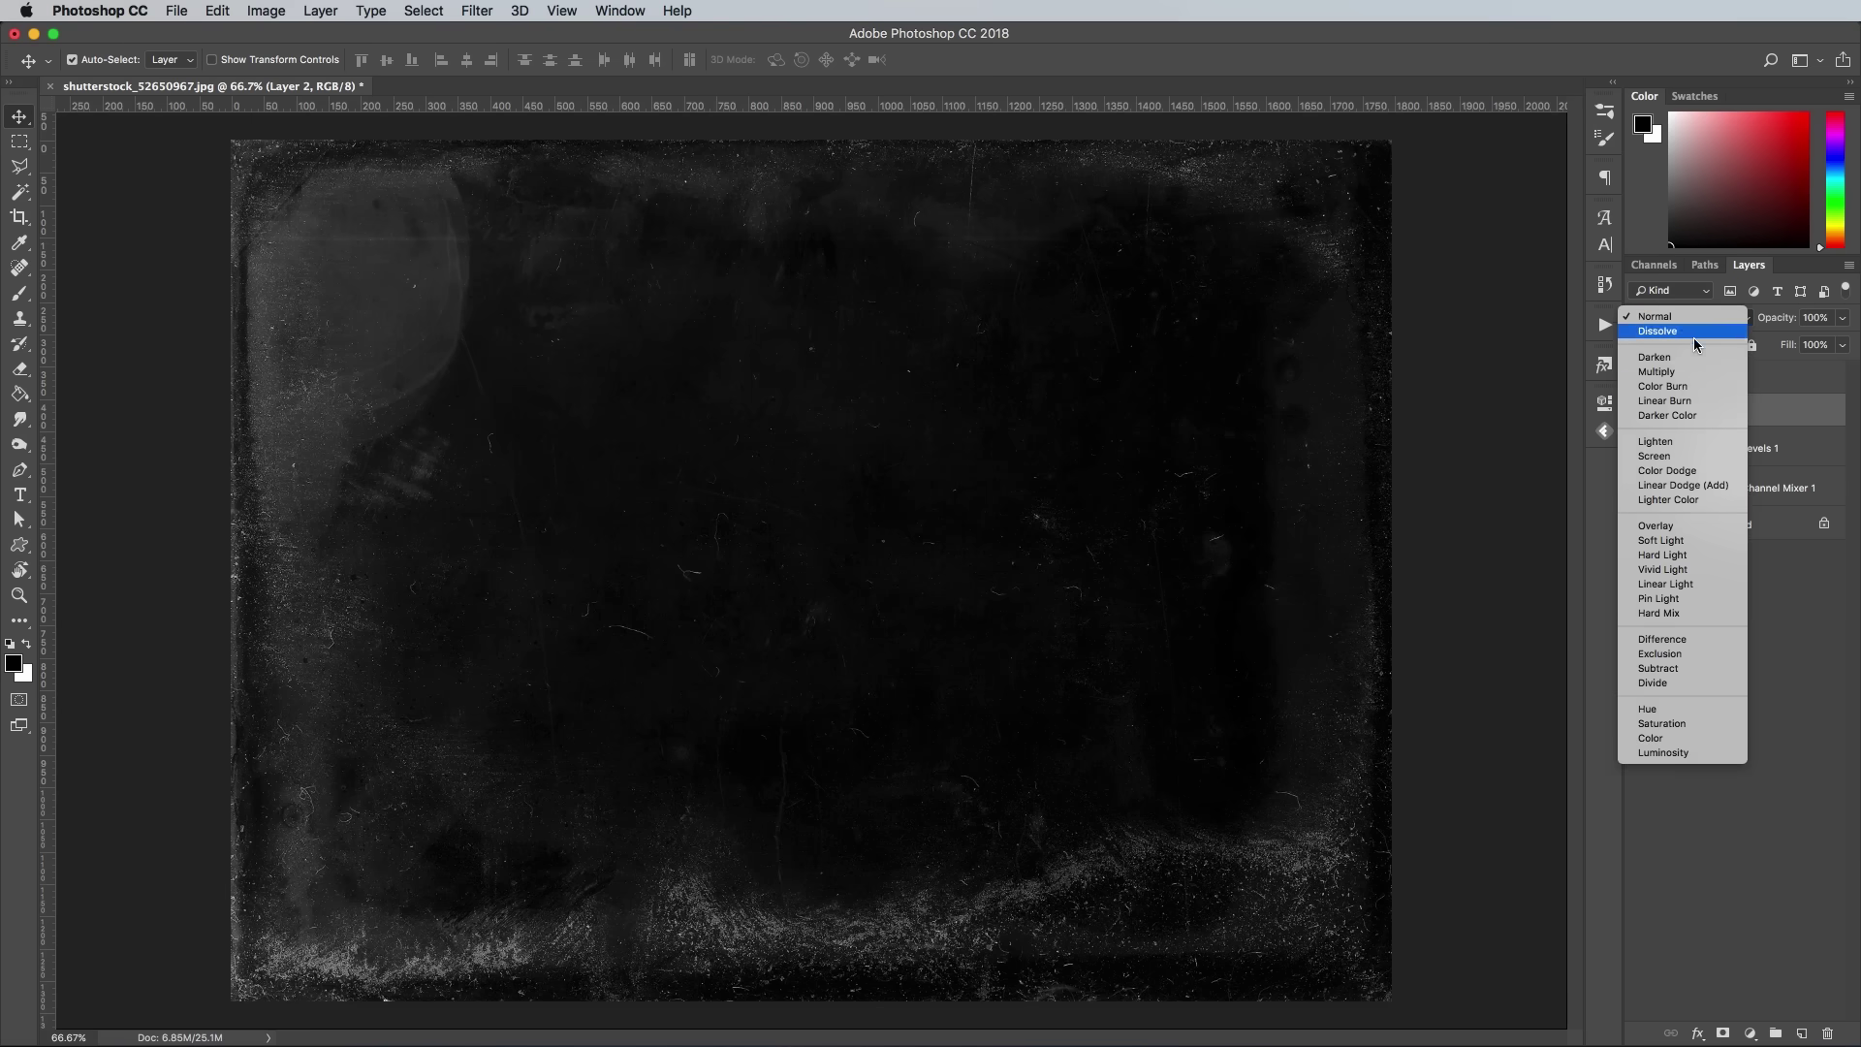
click(1667, 456)
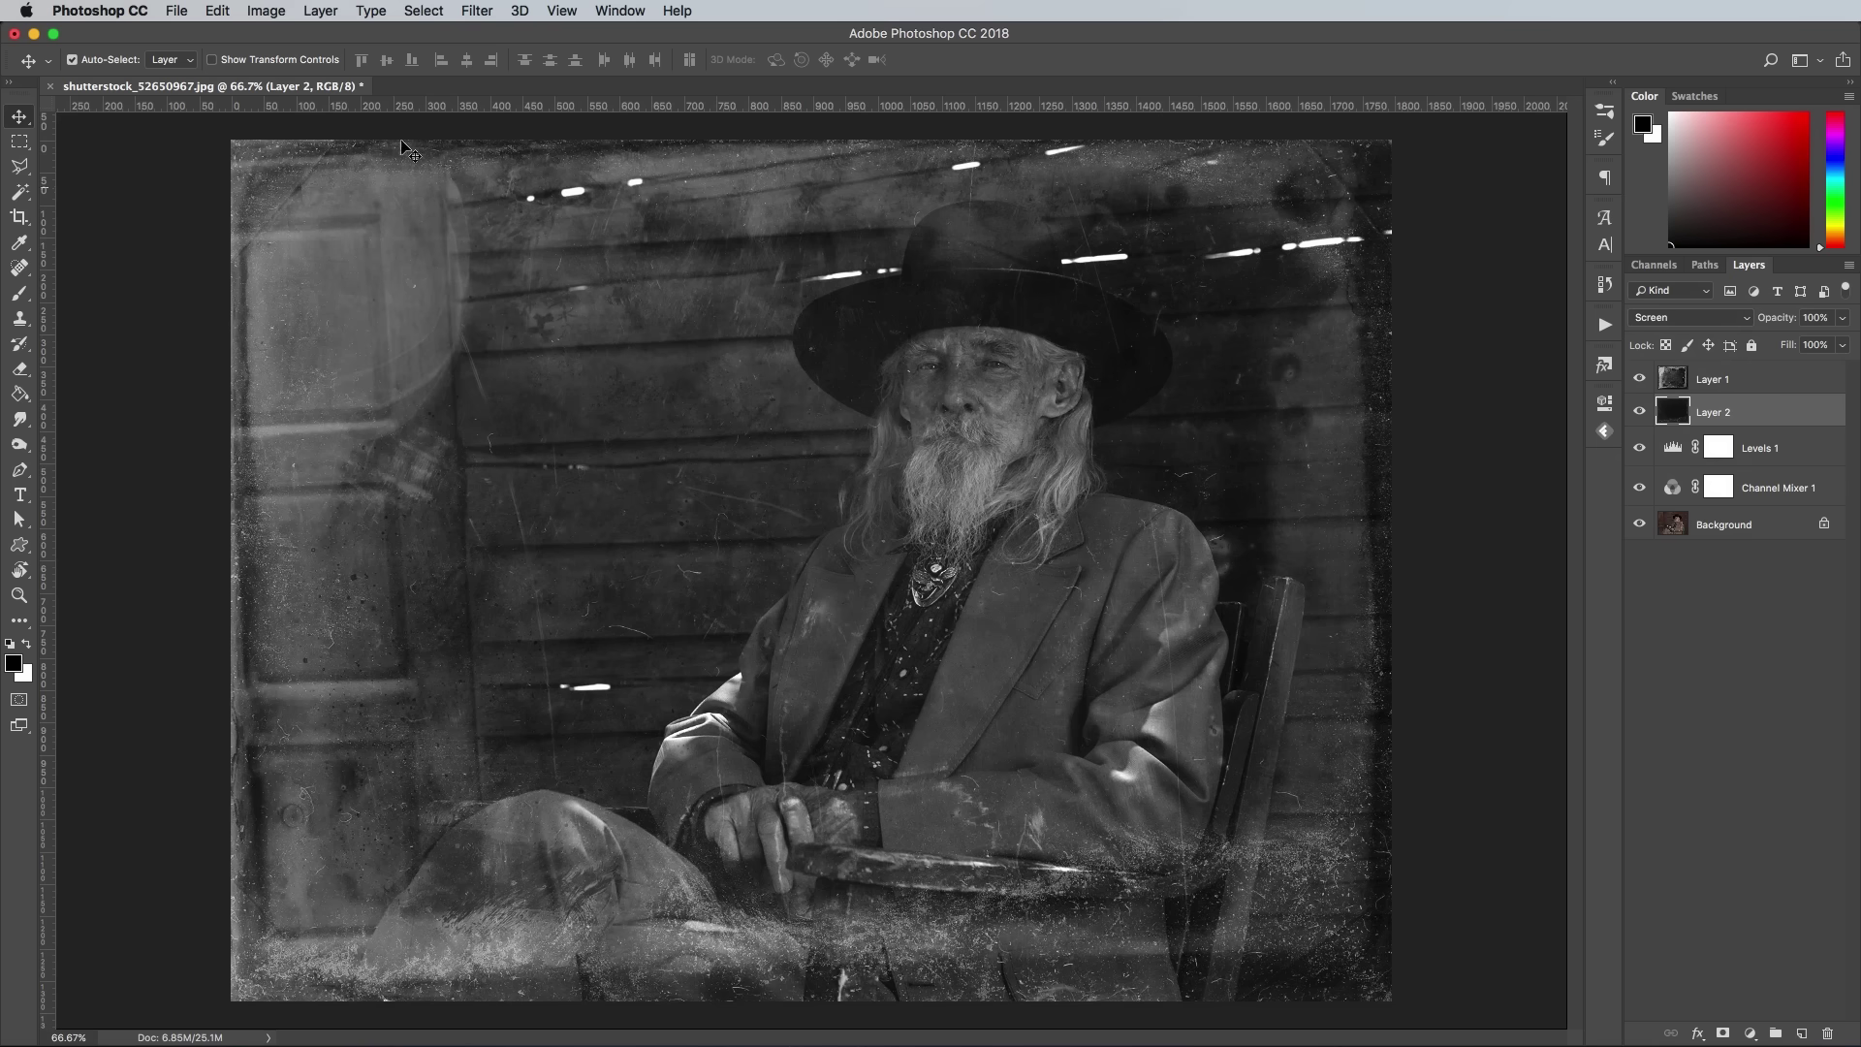
- Apply a Levels adjustment directly to the dust texture layer with the input black level at 24
click(265, 11)
mouse_move(329, 66)
click(500, 83)
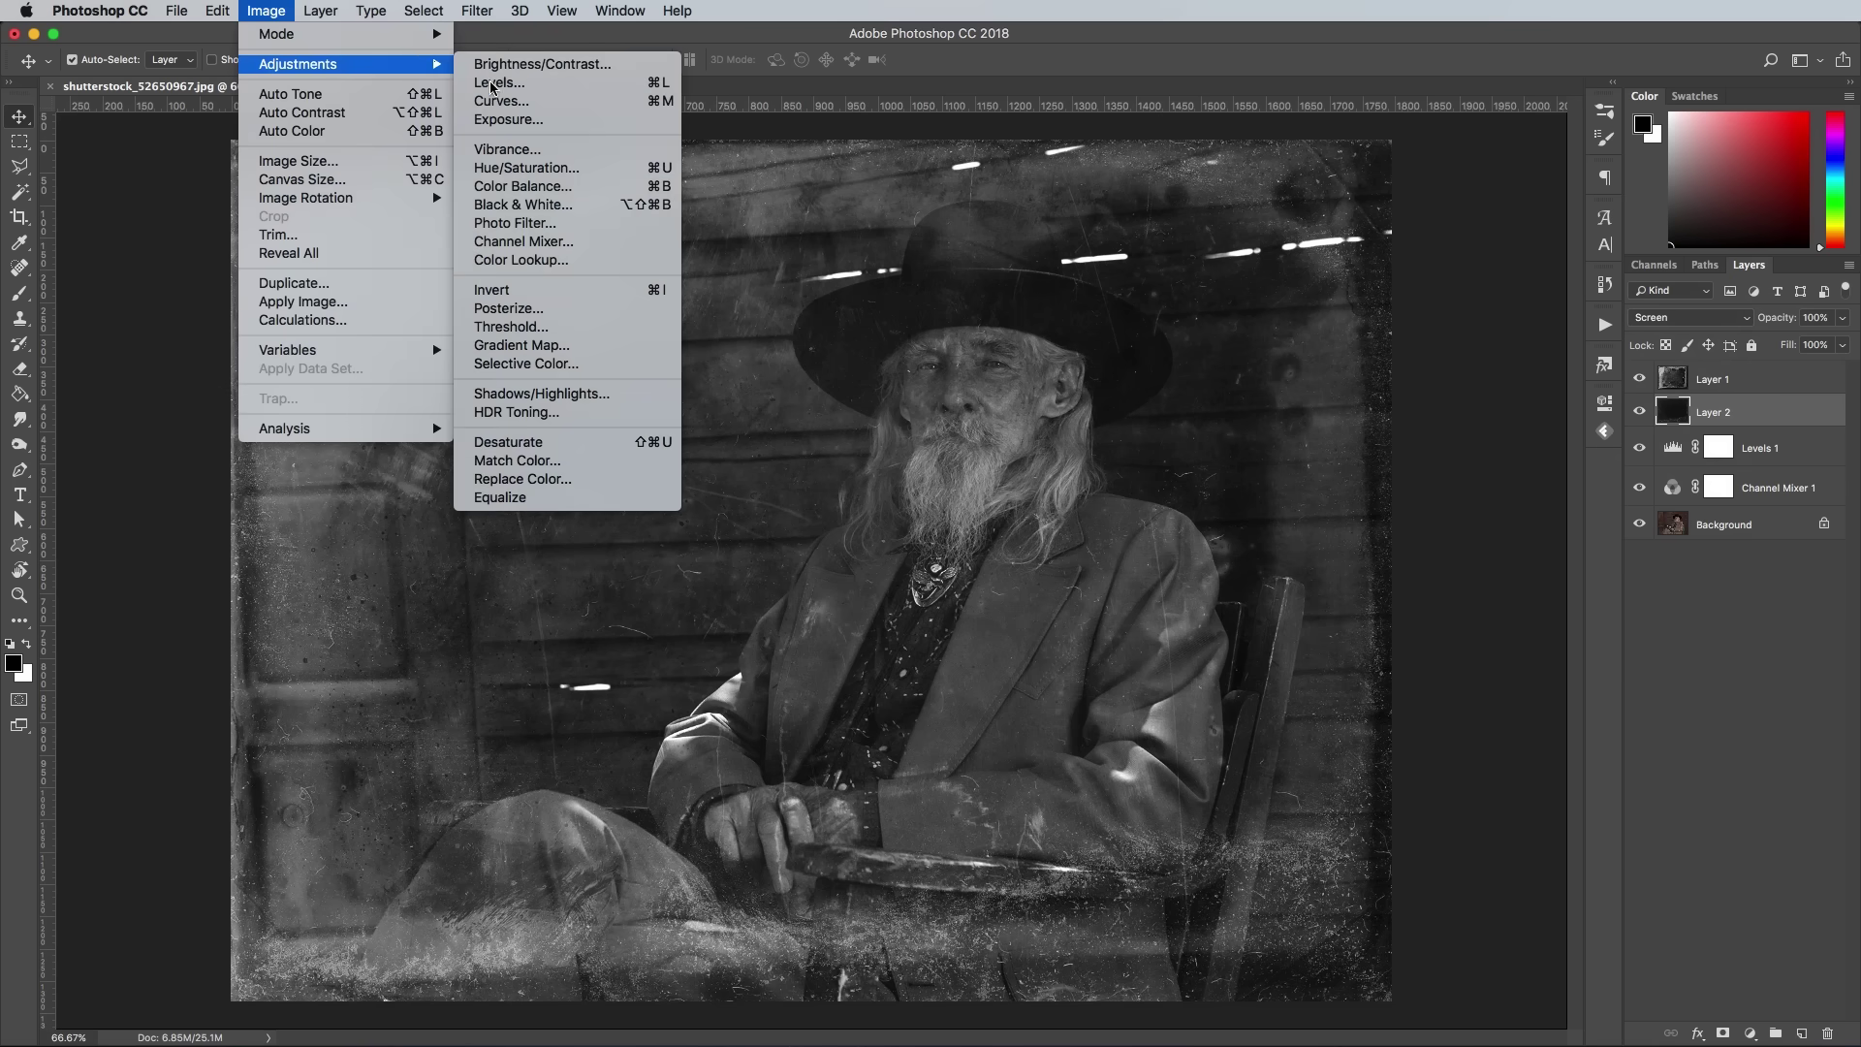
drag(1546, 531, 1184, 409)
drag(1130, 605, 1159, 613)
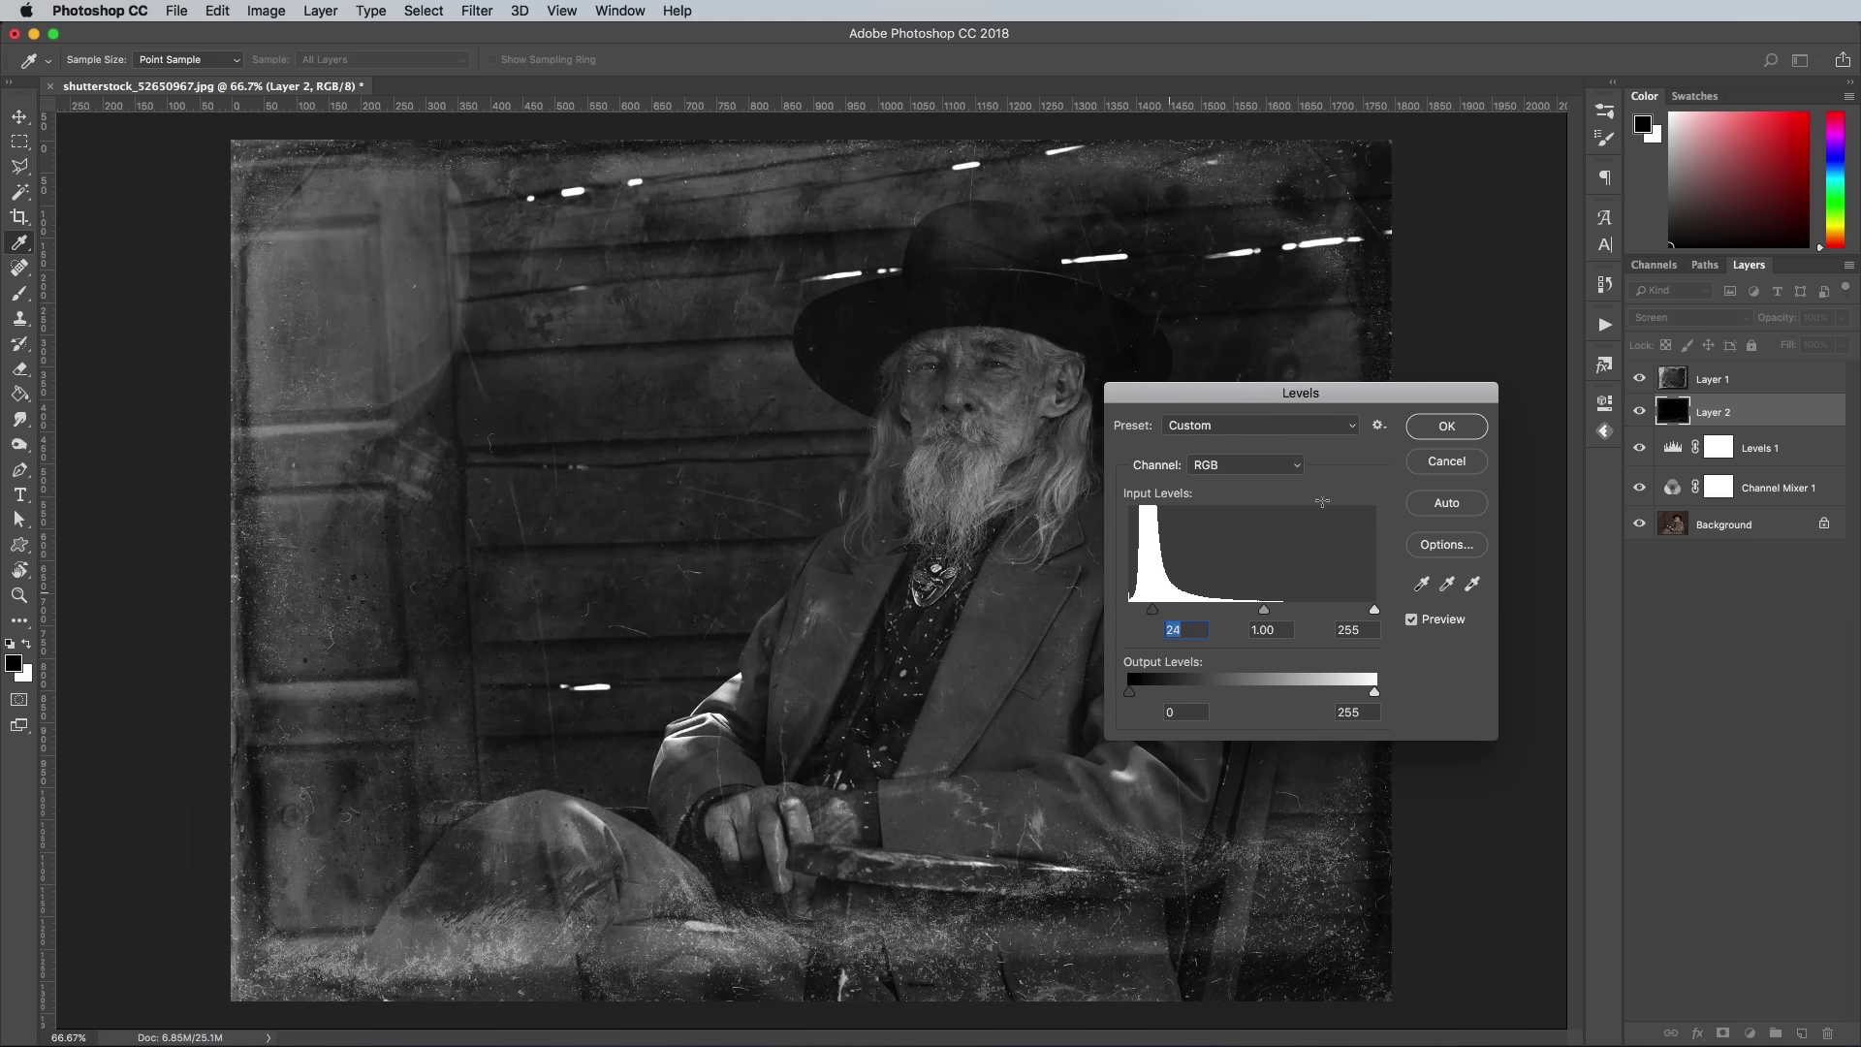
click(1441, 426)
- Examine the dust and scratches at 100% across the photo and return to the full view
key(super+equal)
key(super+equal)
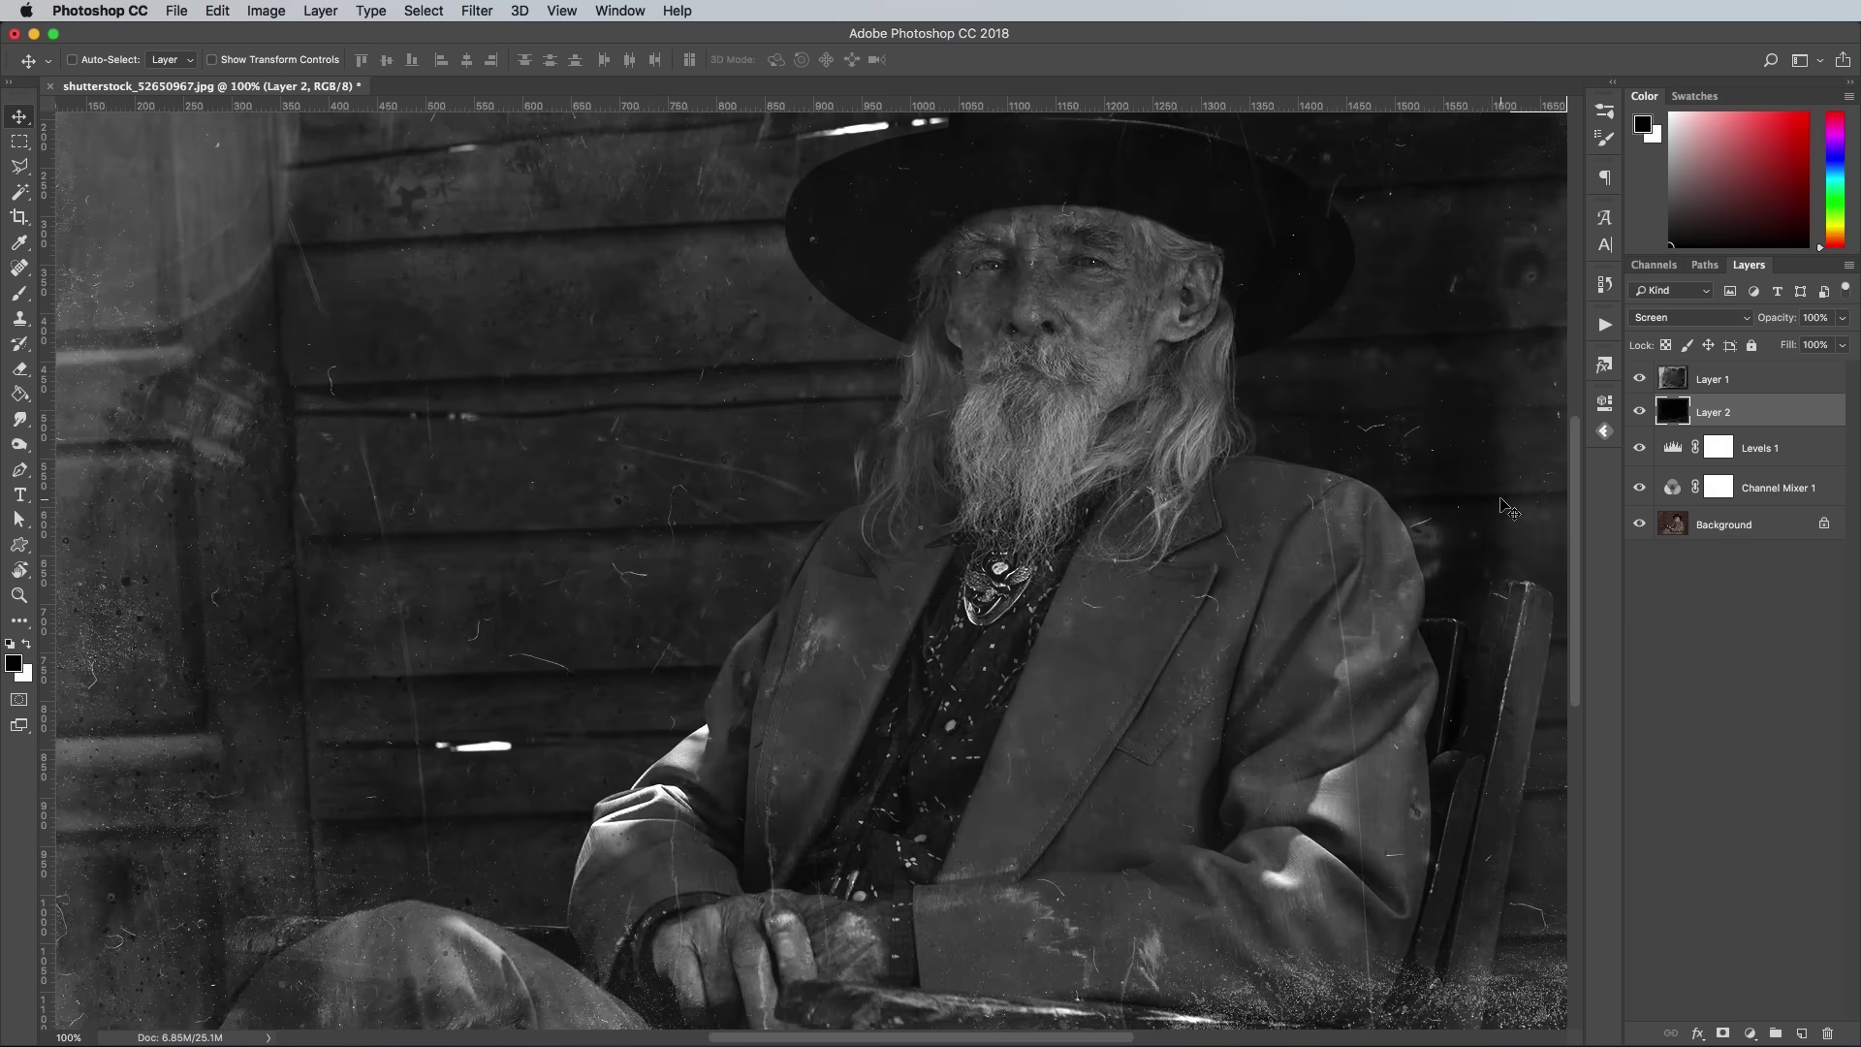
scroll(1424, 475, up, 5)
key(super+minus)
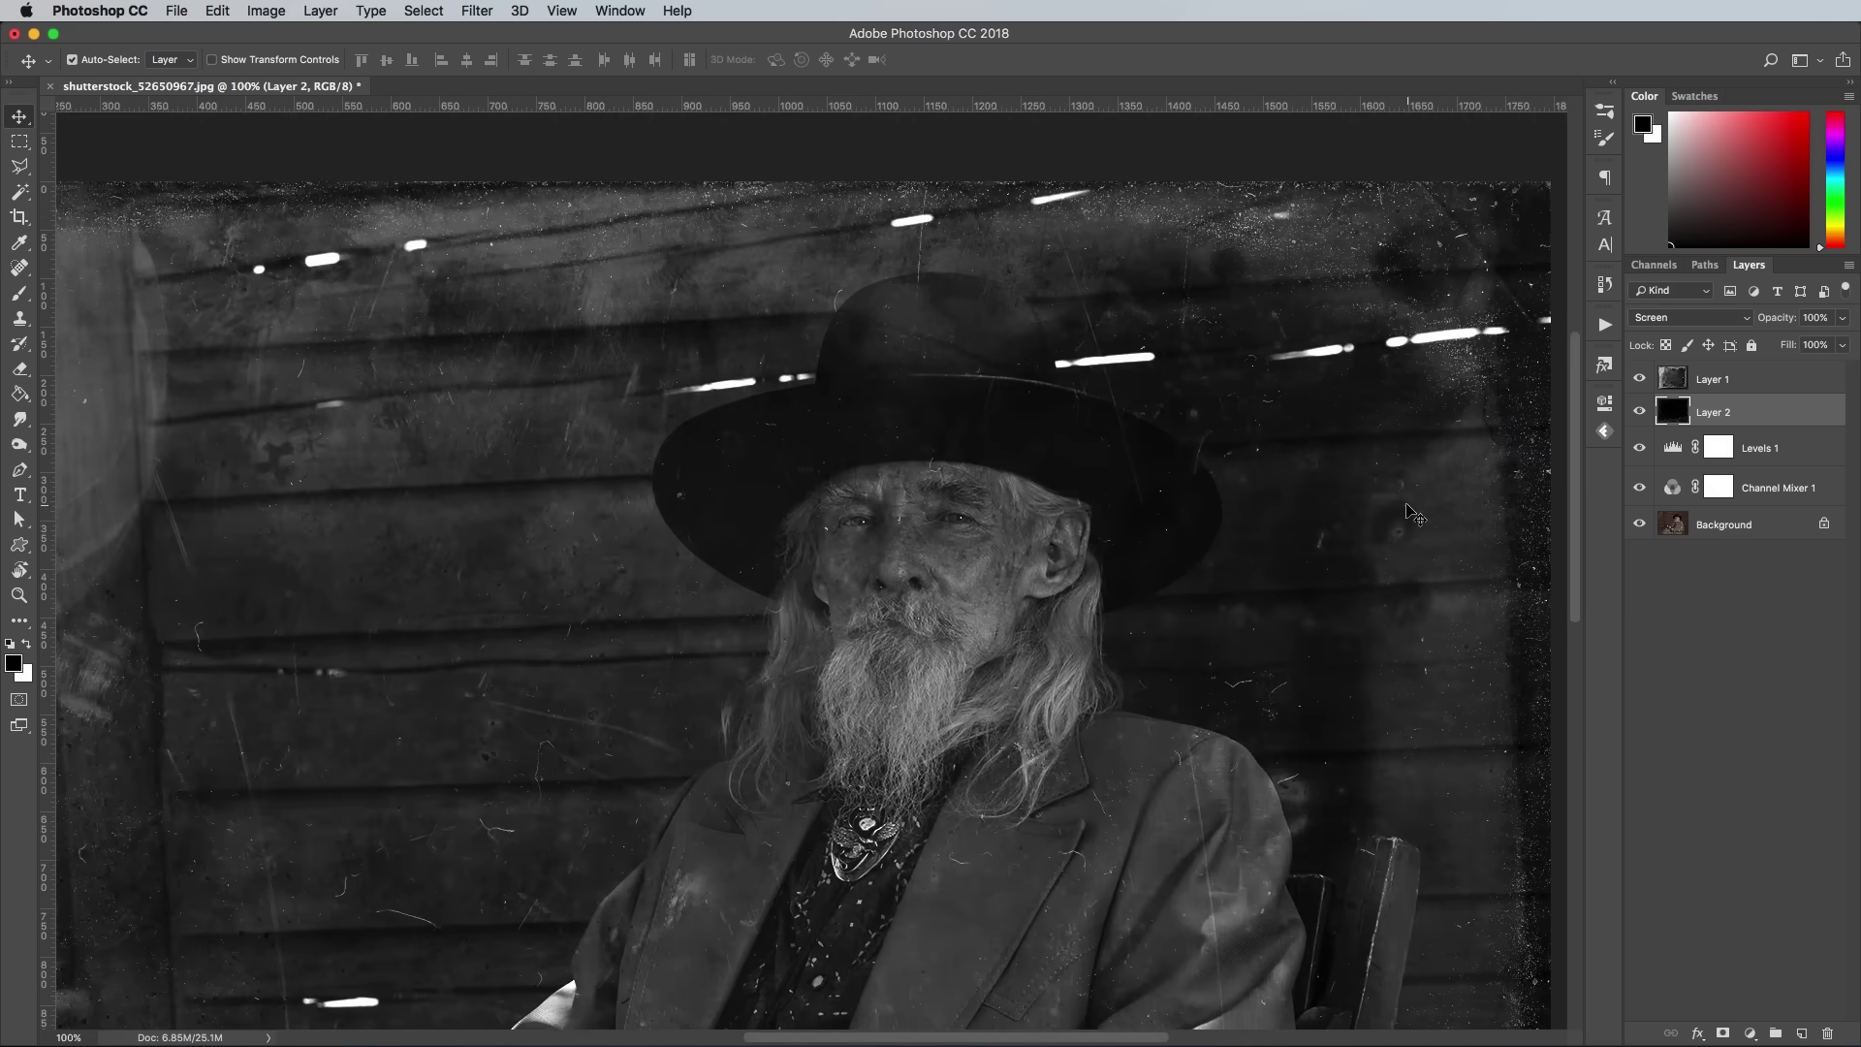
scroll(1415, 514, down, 5)
scroll(1415, 513, left, 5)
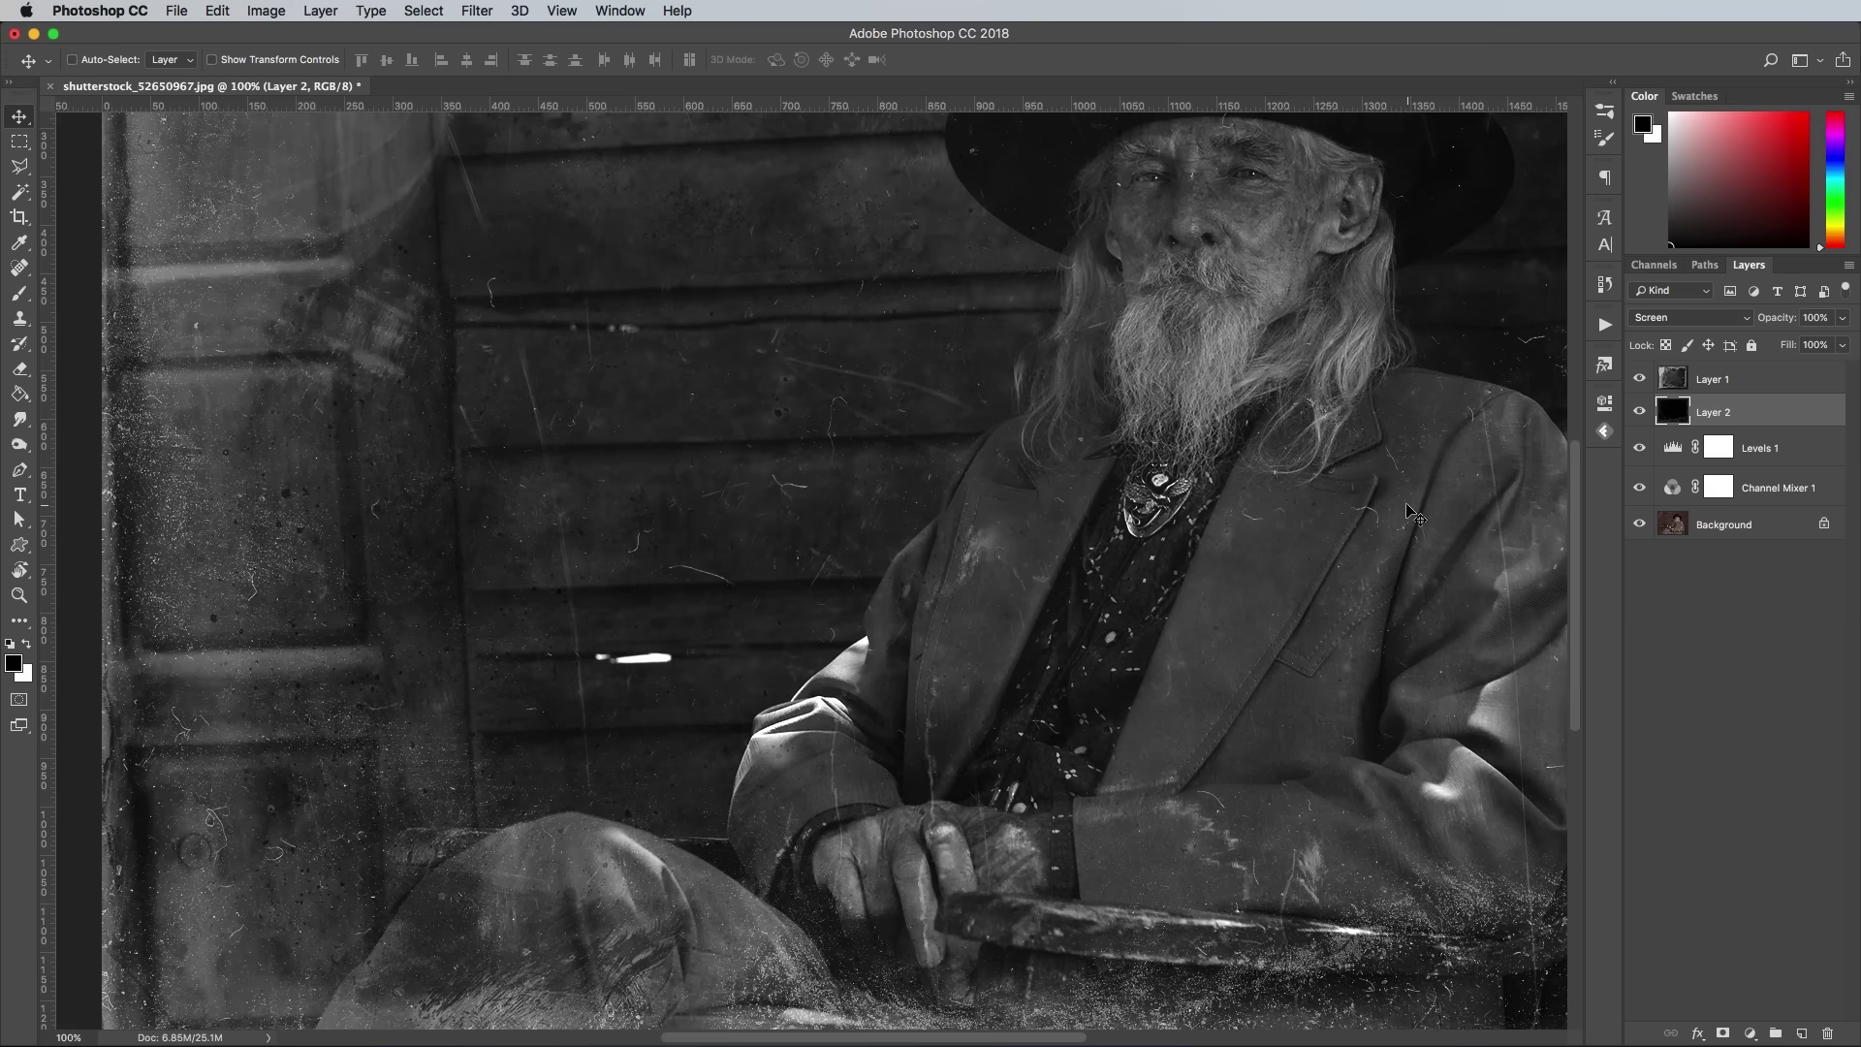
key(super+0)
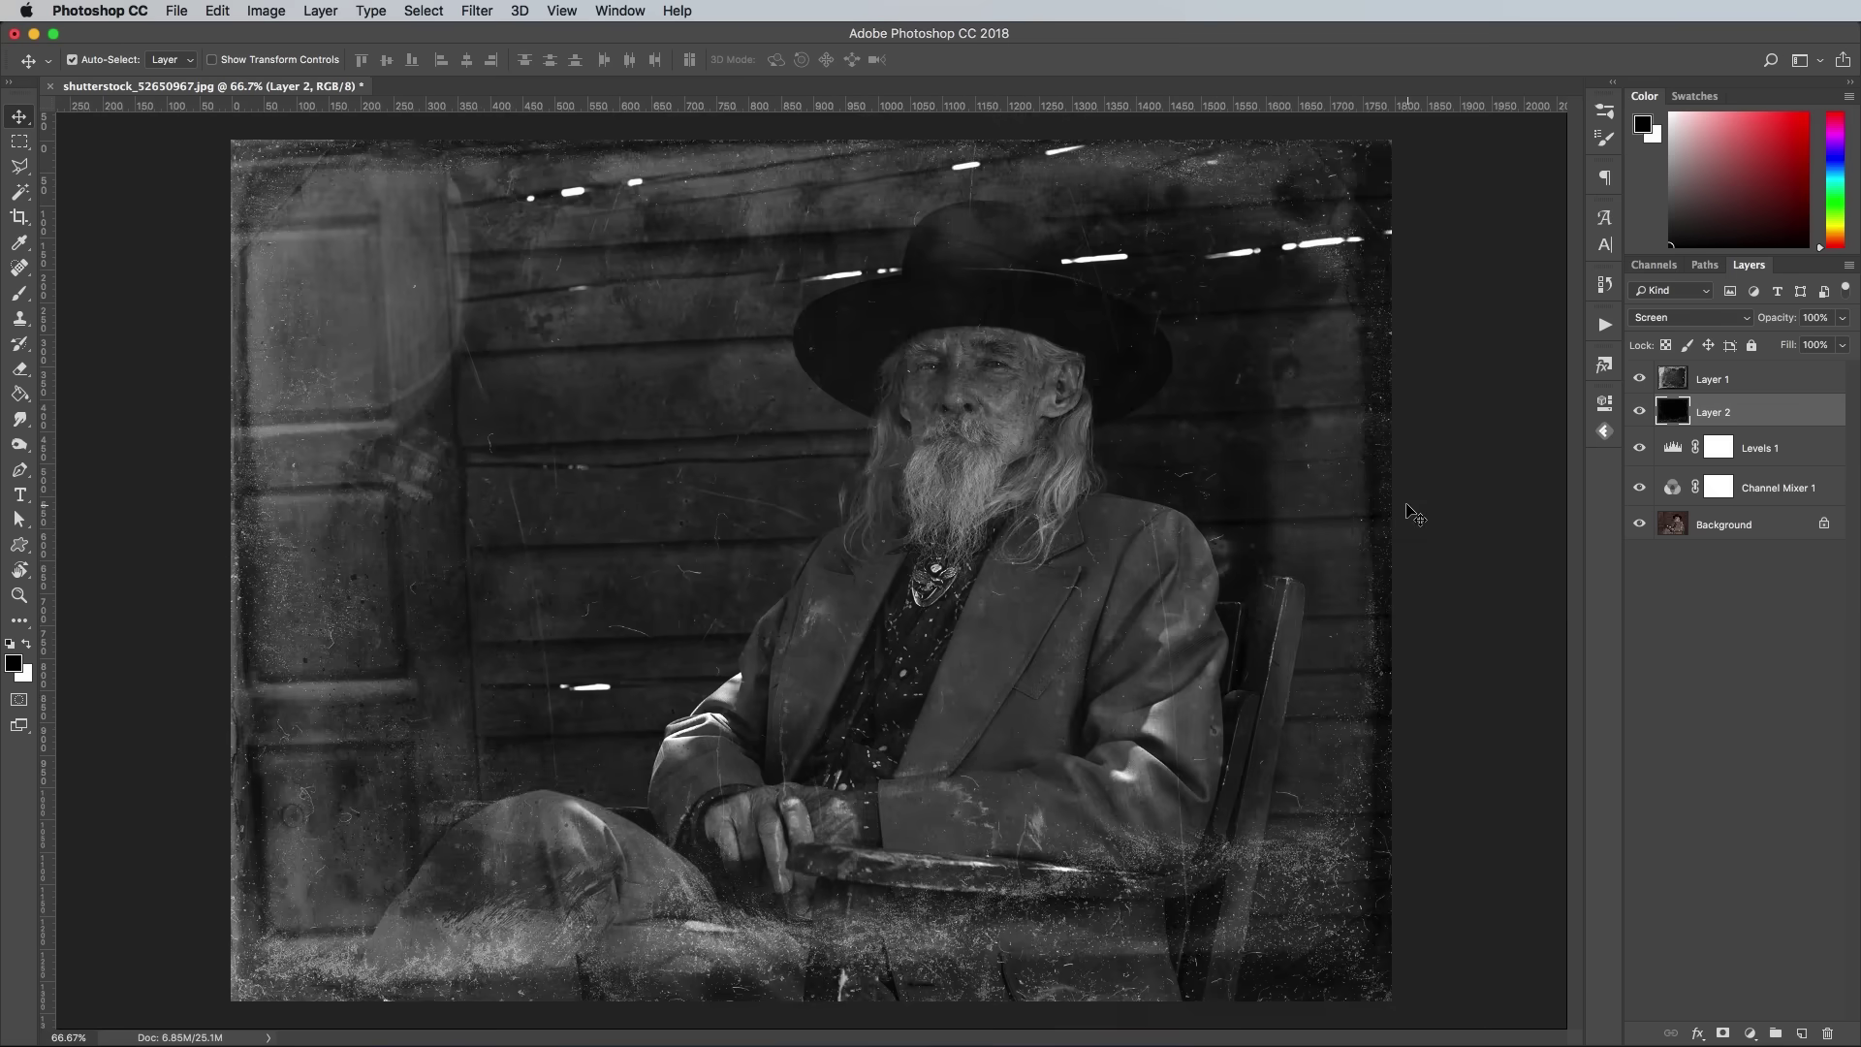
- Add a Gradient Map adjustment layer above the dust texture and set its dark colour stop to #12100d
click(1748, 1033)
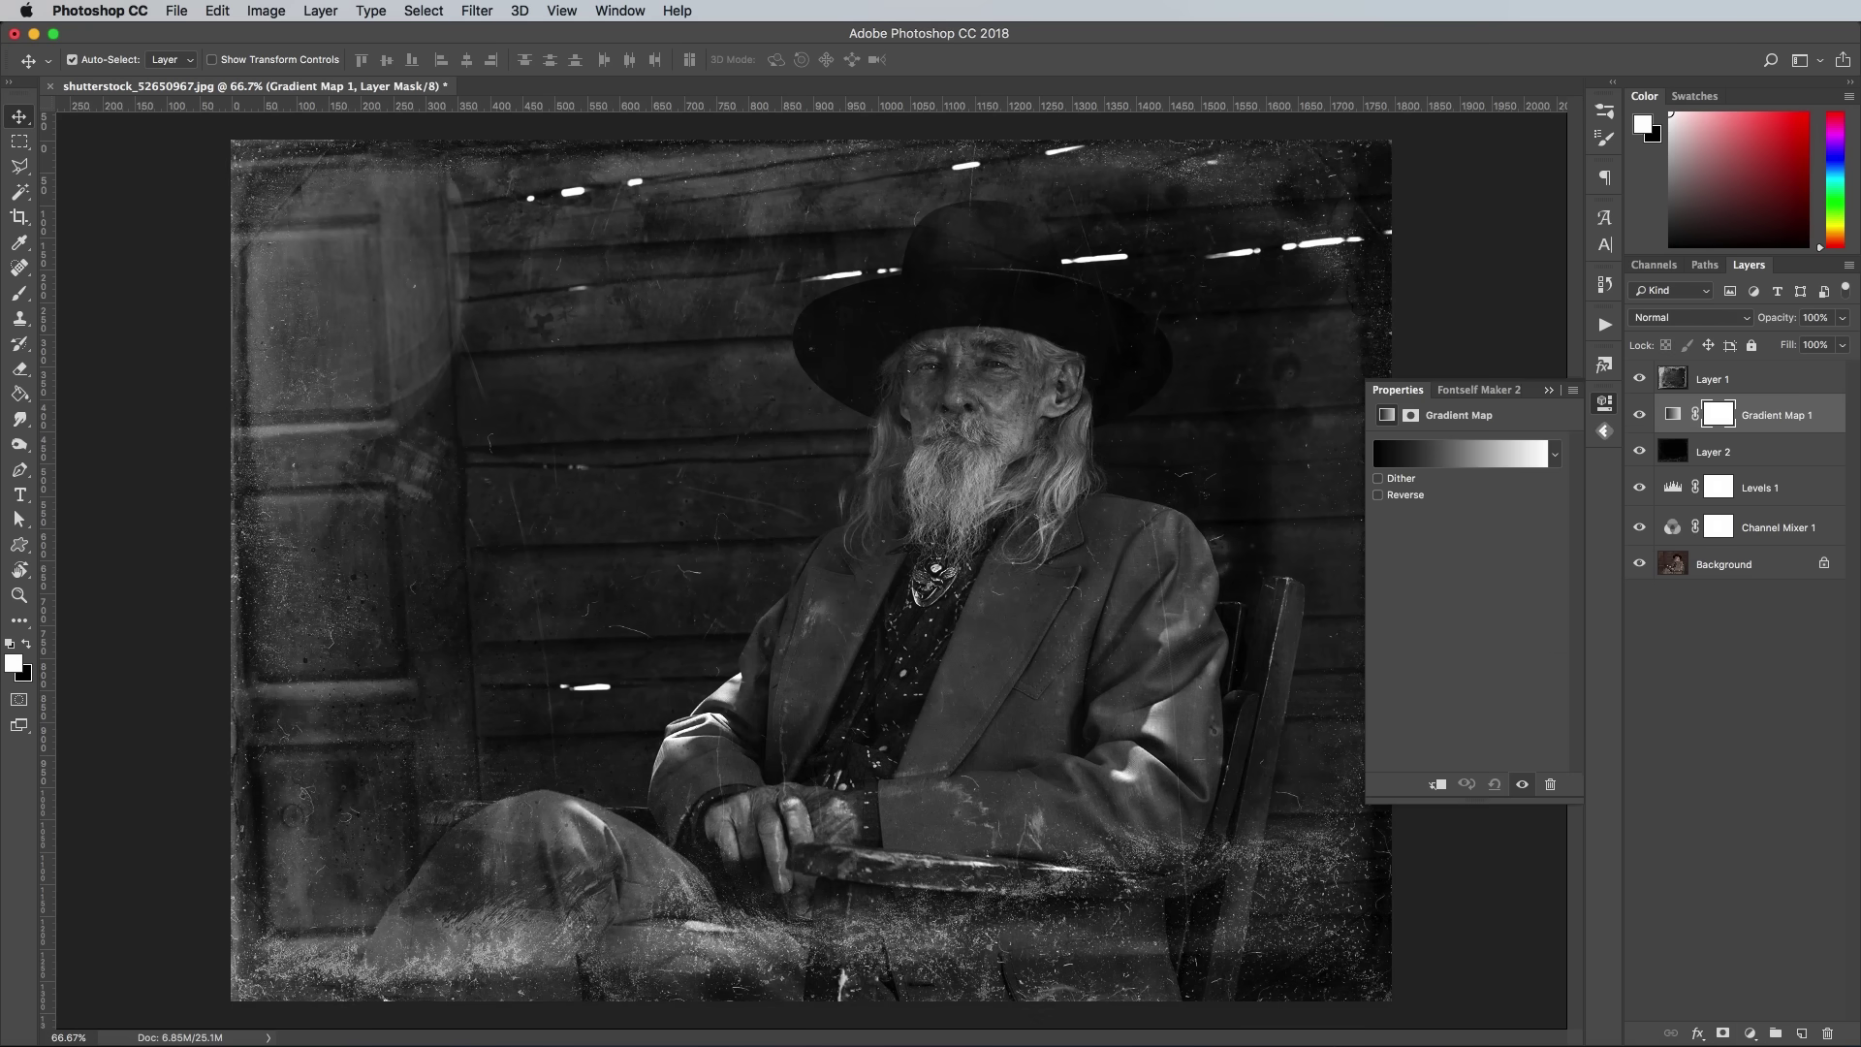
click(1441, 460)
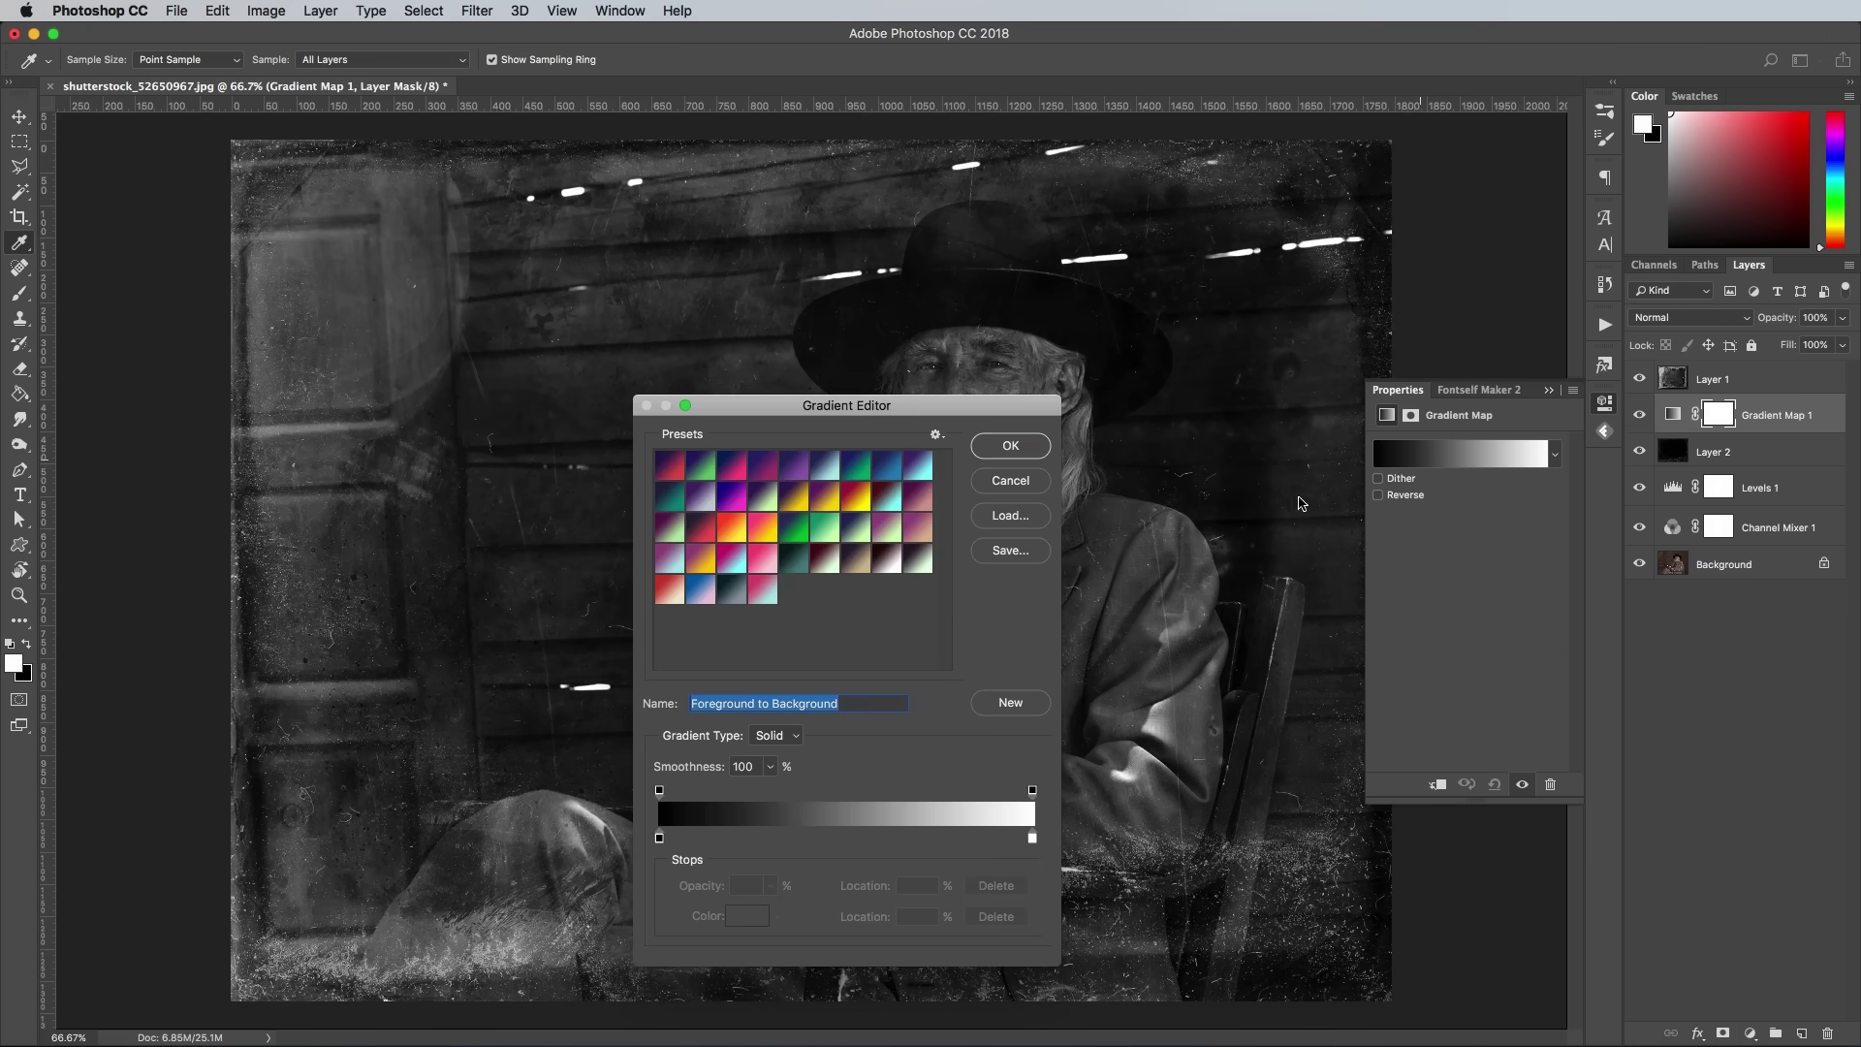
click(659, 837)
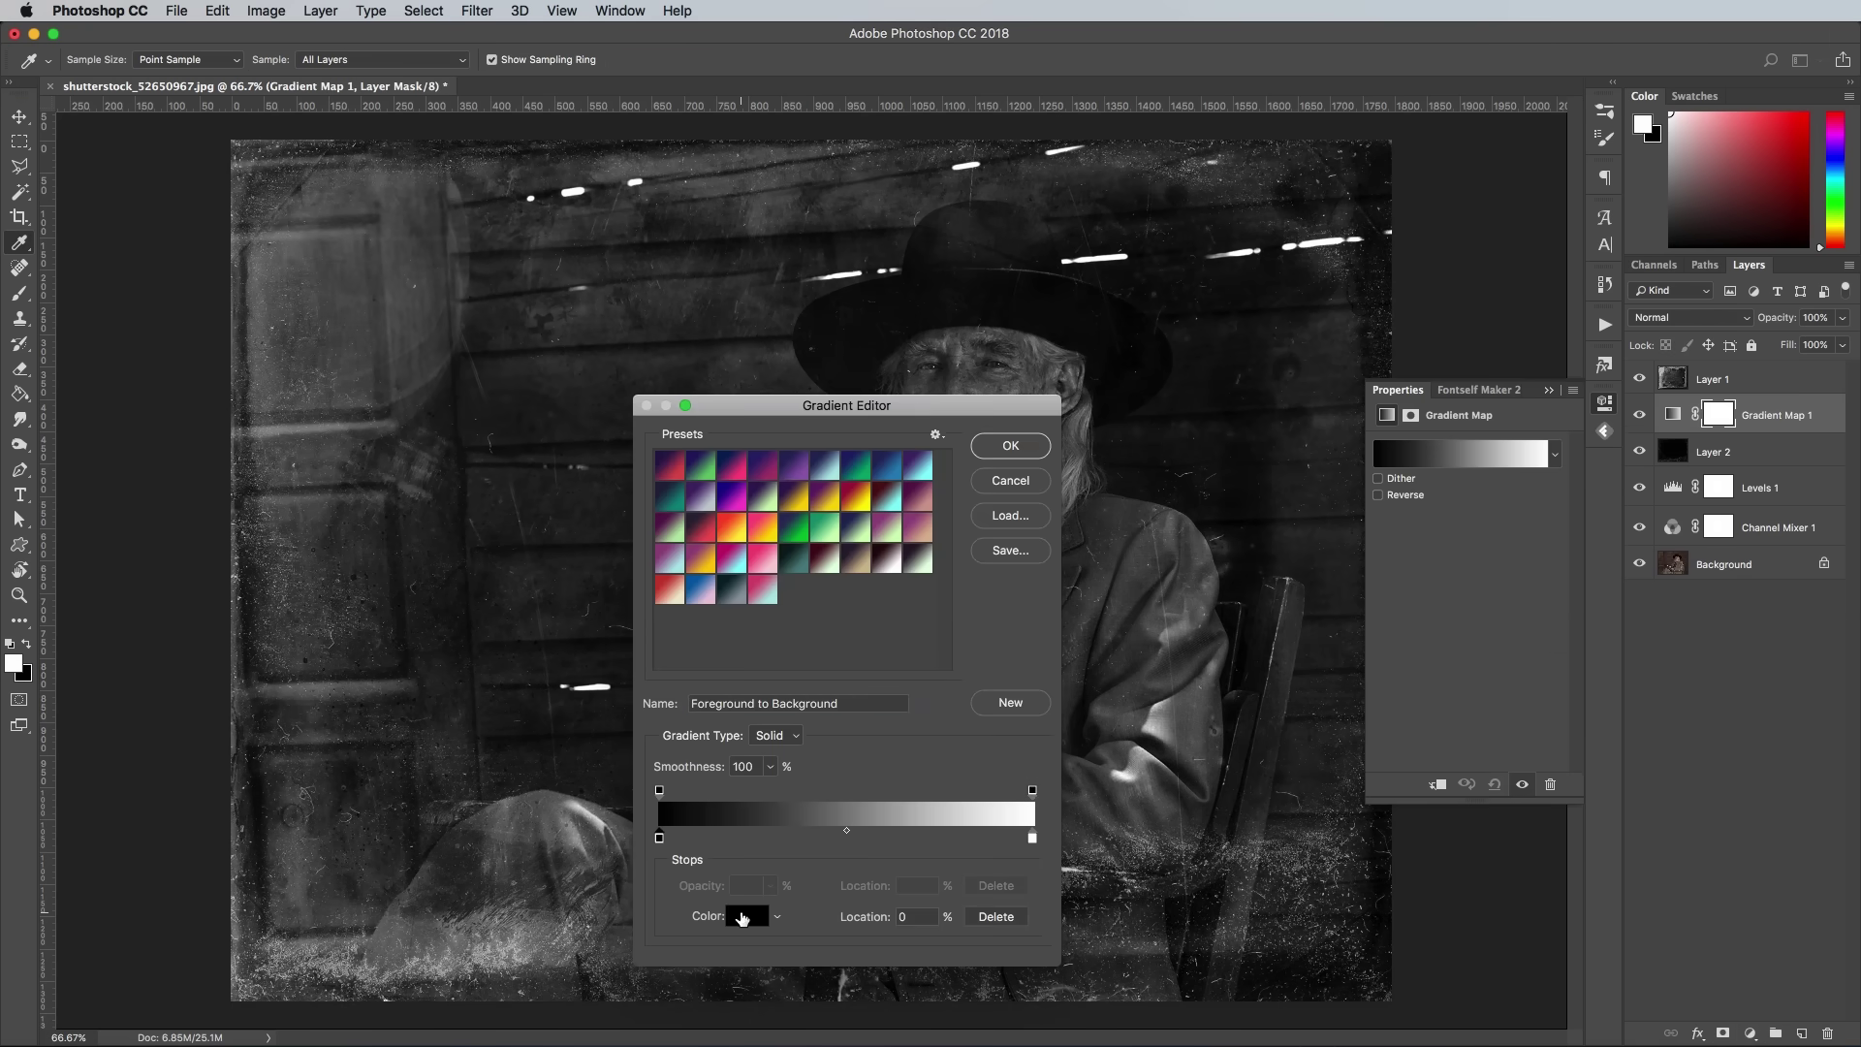
click(743, 915)
drag(1740, 667, 1275, 476)
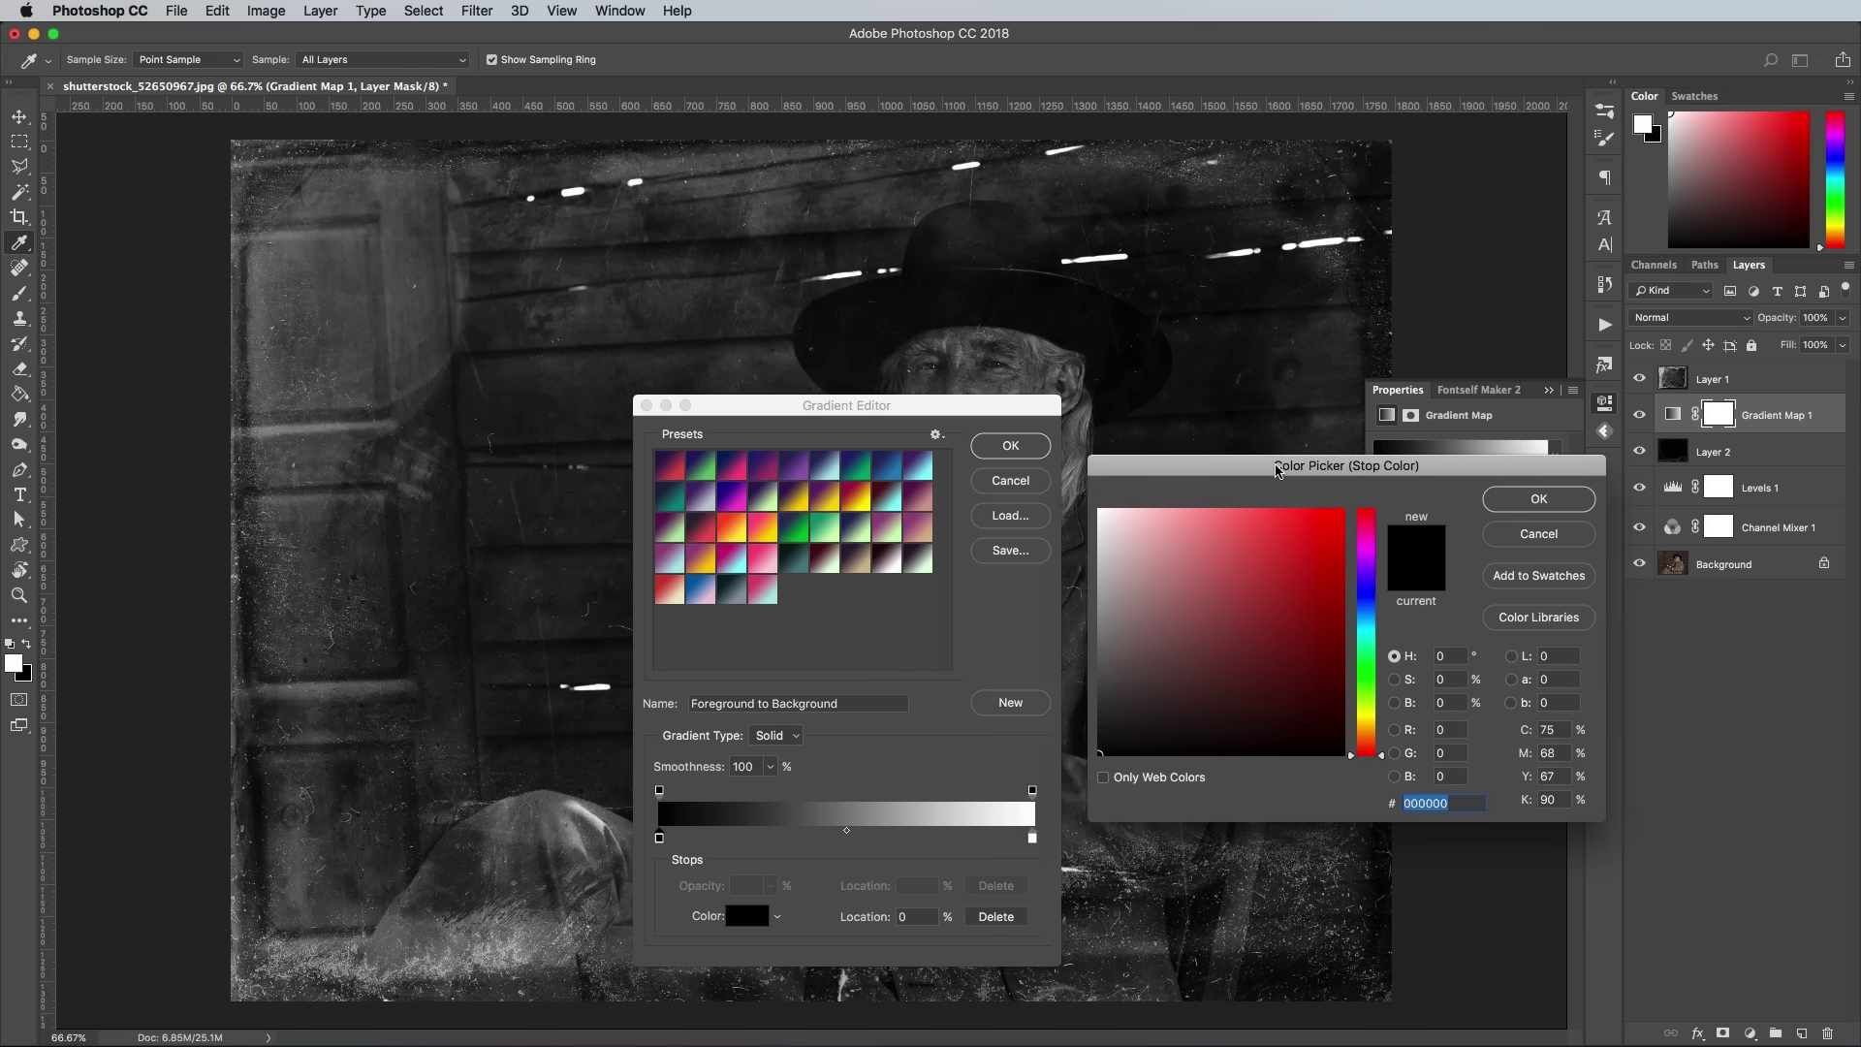
click(969, 330)
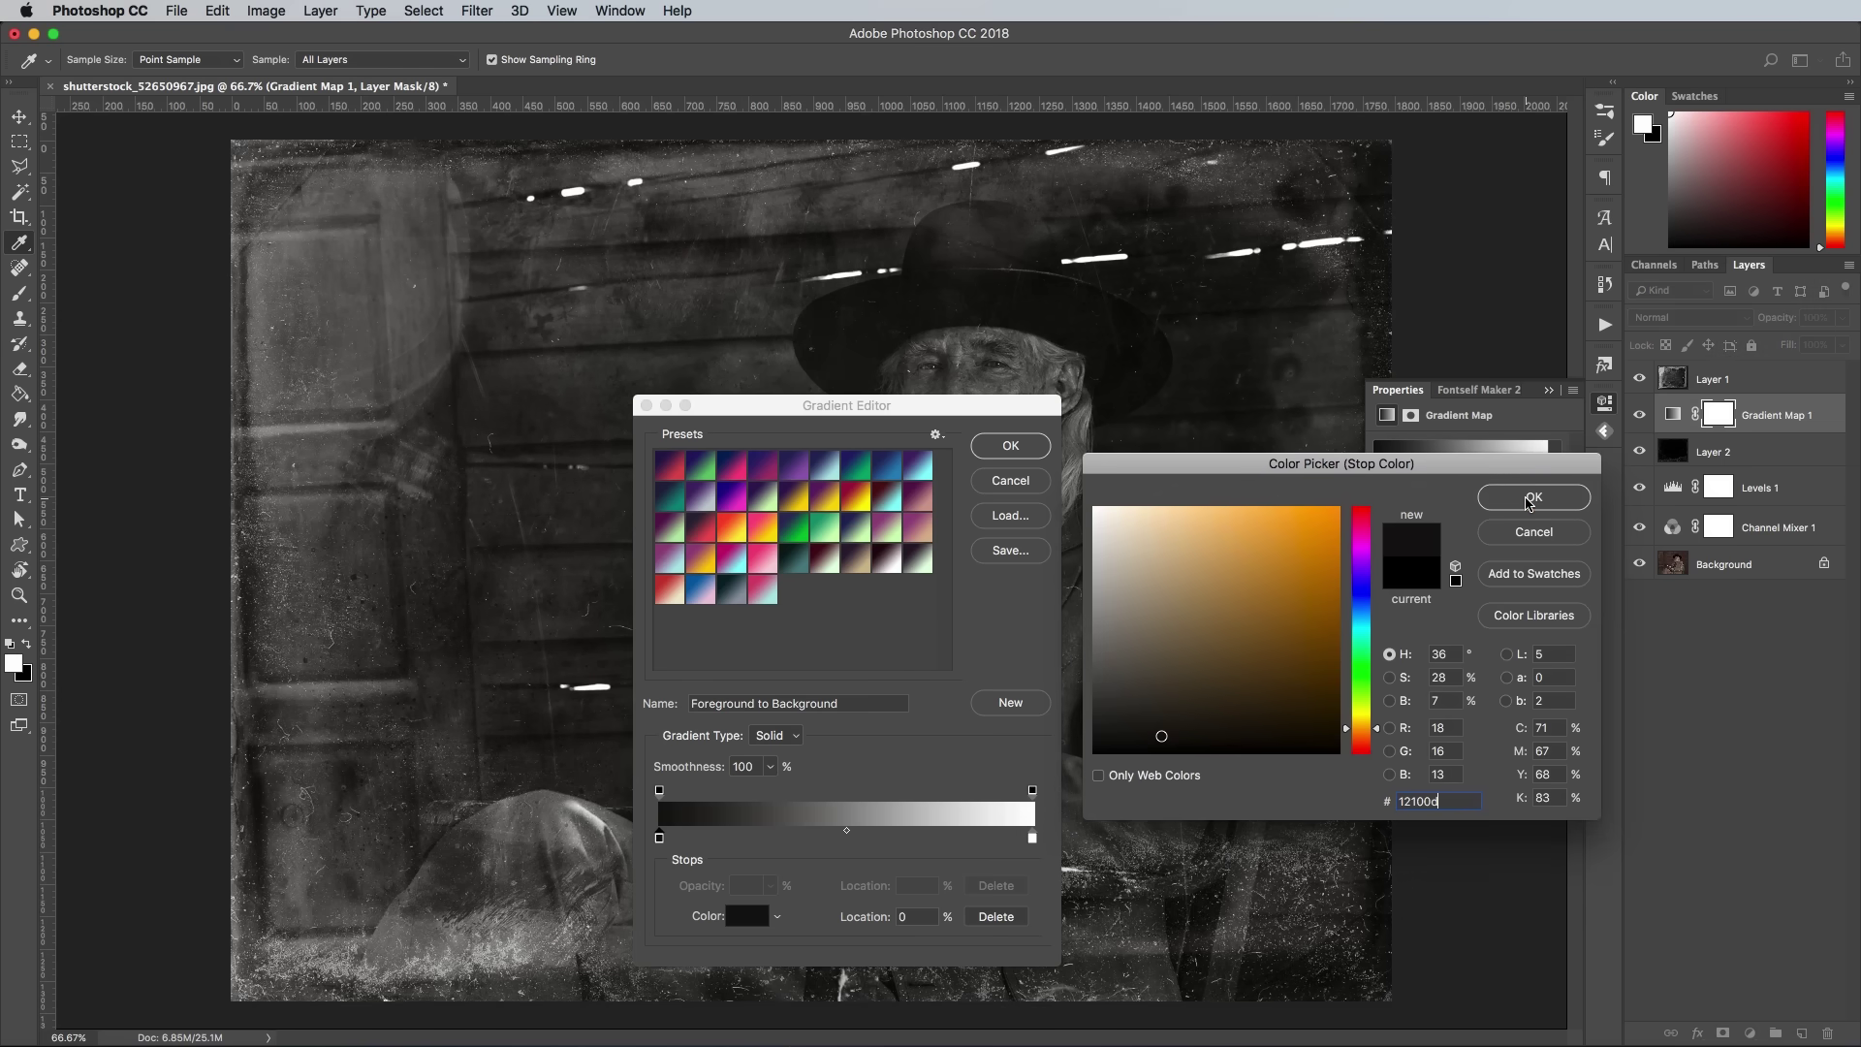
click(1530, 498)
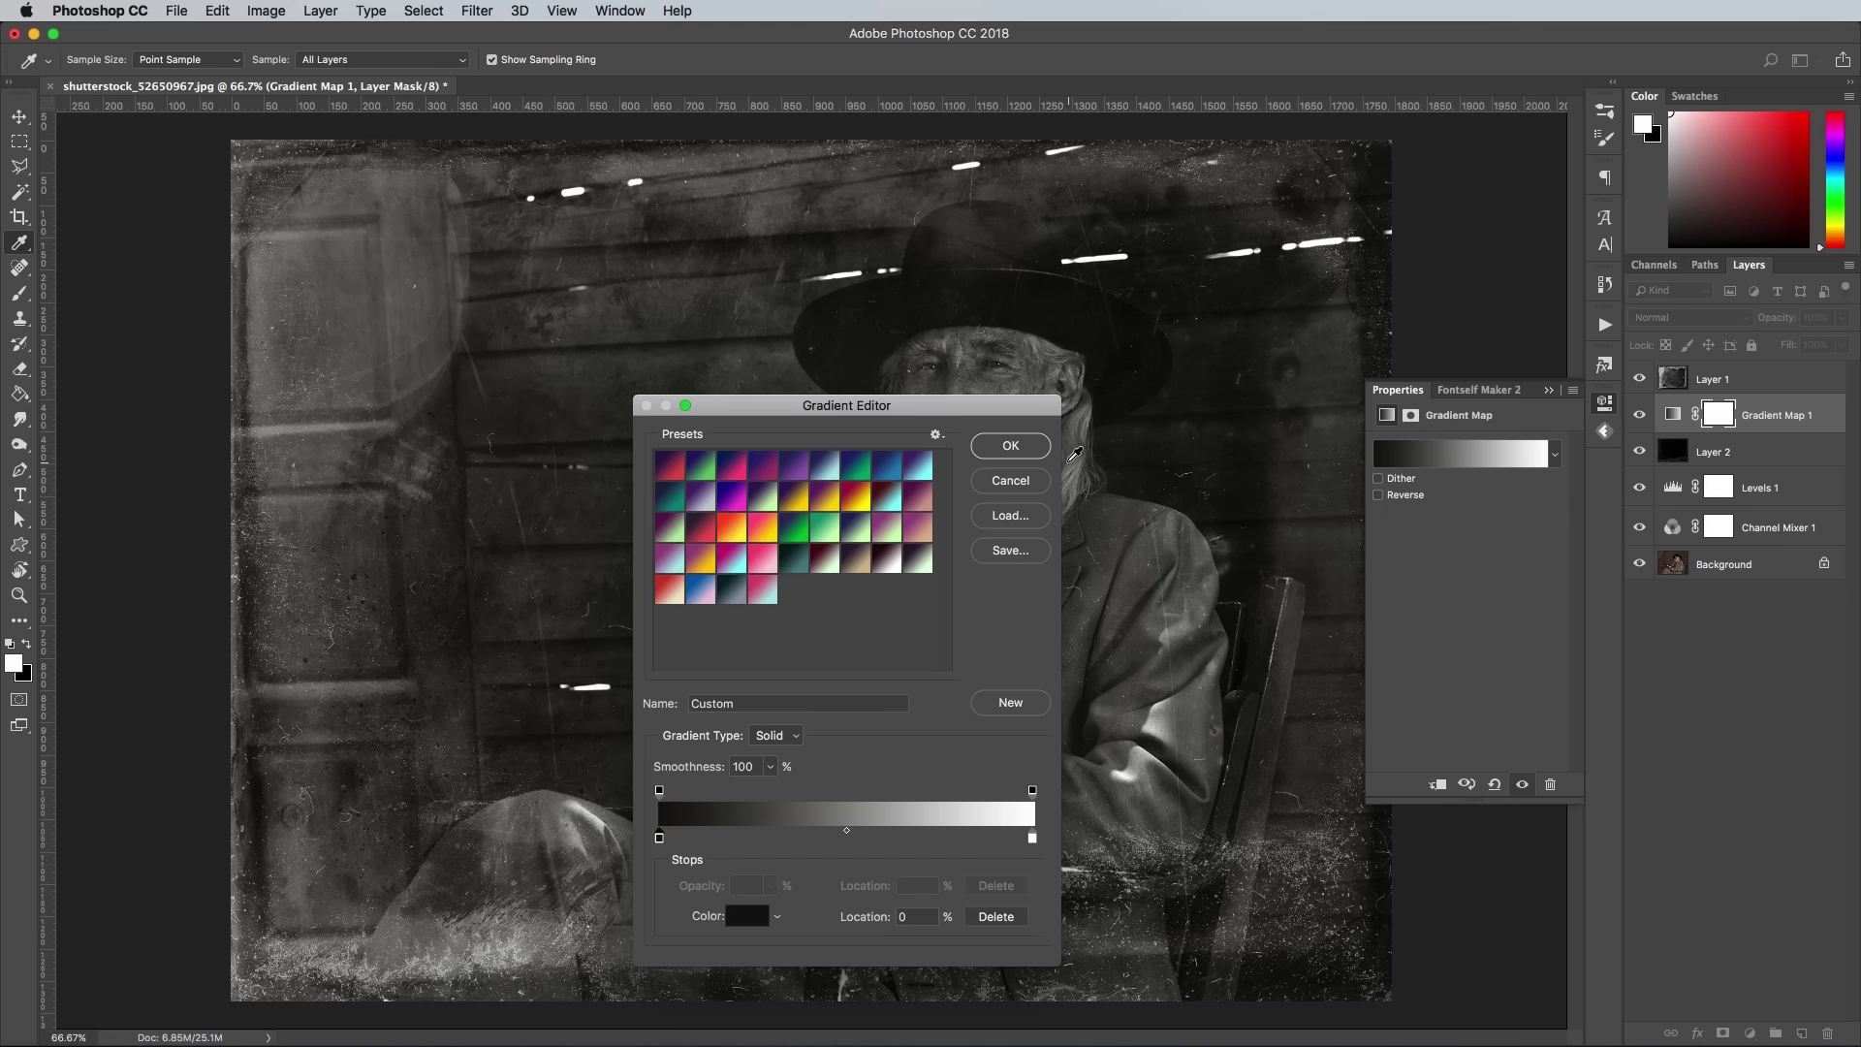
- Set the gradient map's light colour stop to #f0e7ca and accept the gradient
click(1029, 839)
click(753, 916)
double_click(1417, 797)
text(f0e7ca)
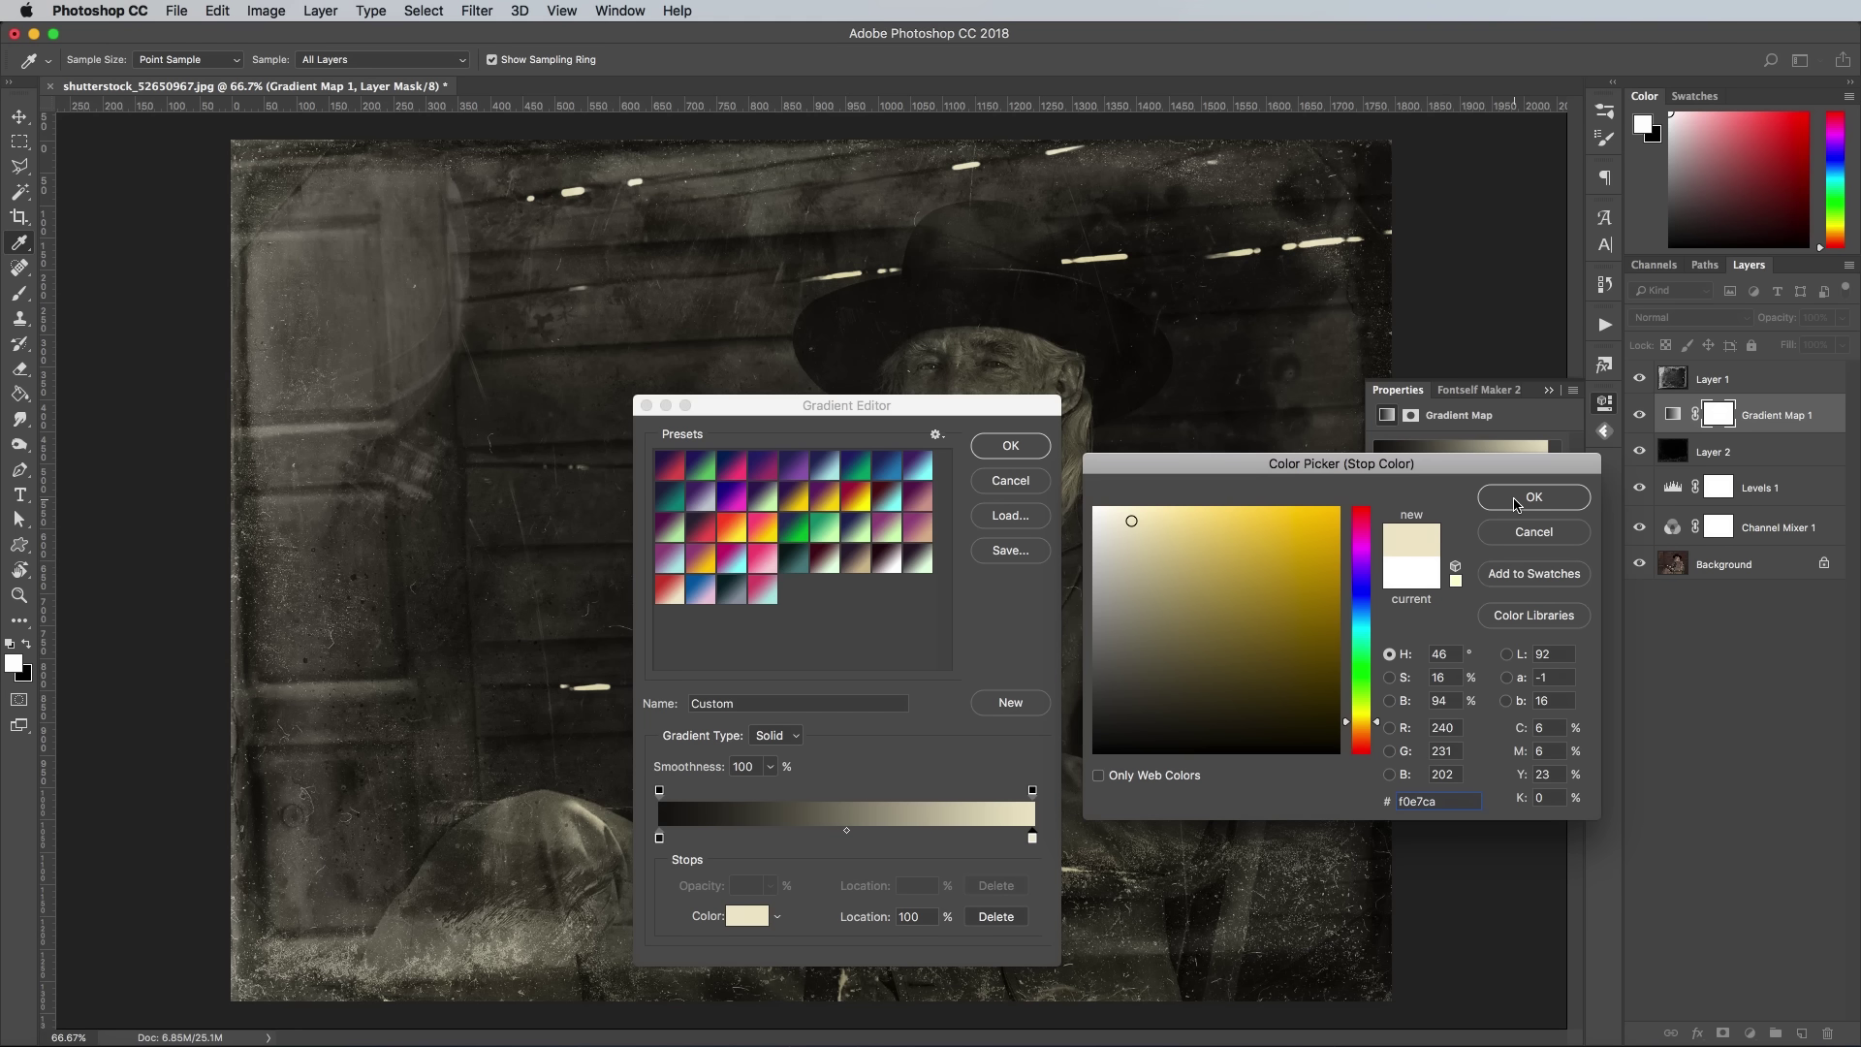
click(1517, 500)
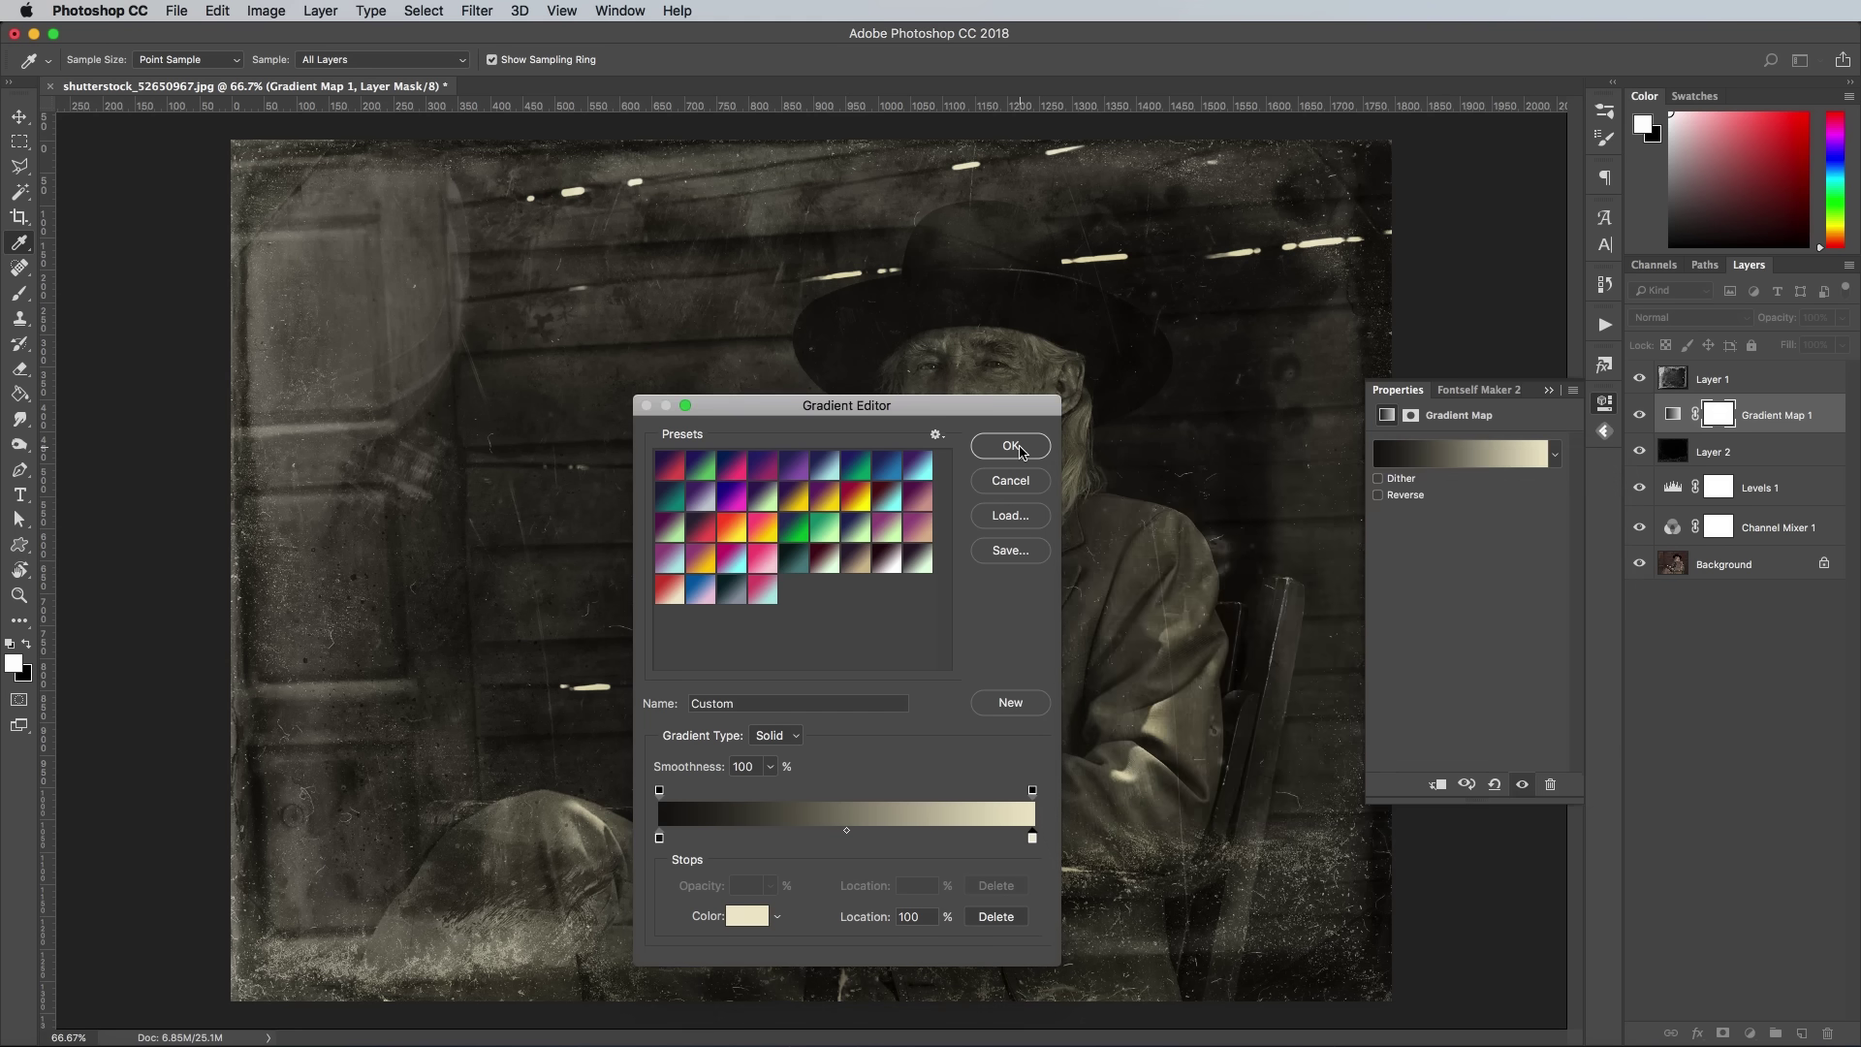
click(1011, 447)
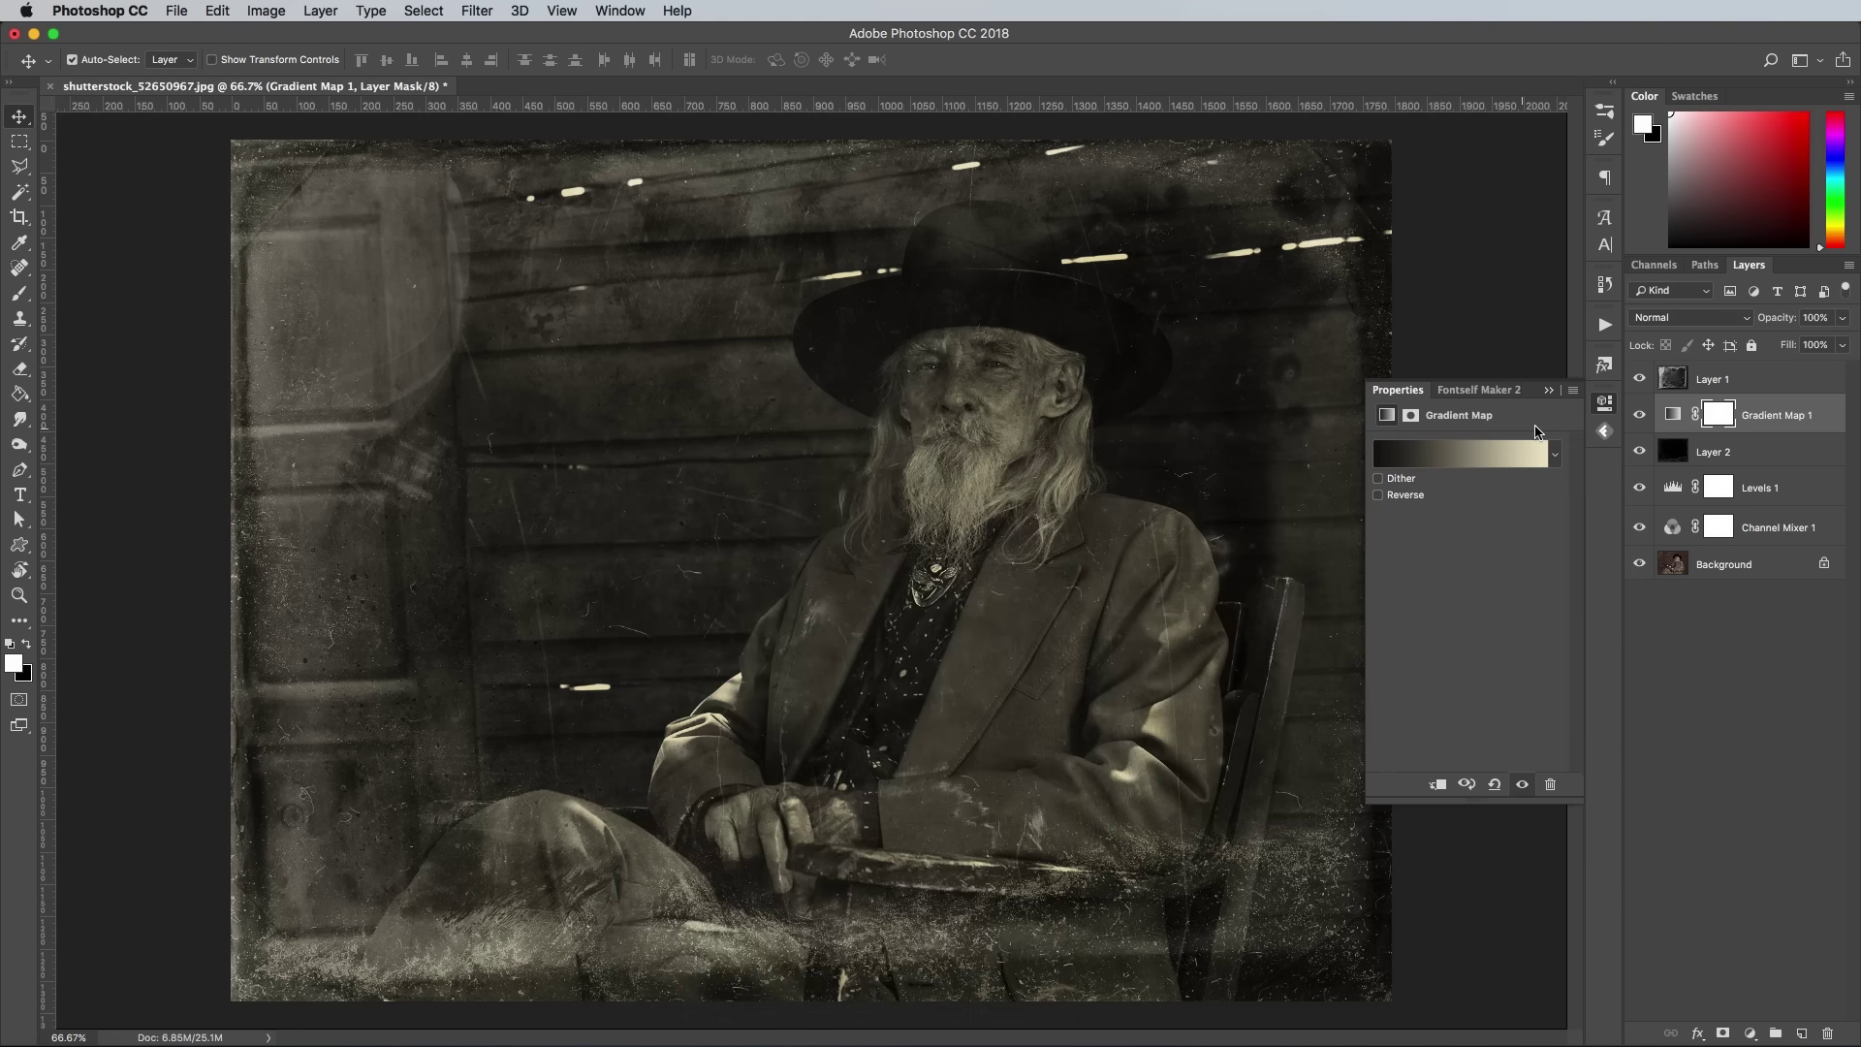
click(1604, 405)
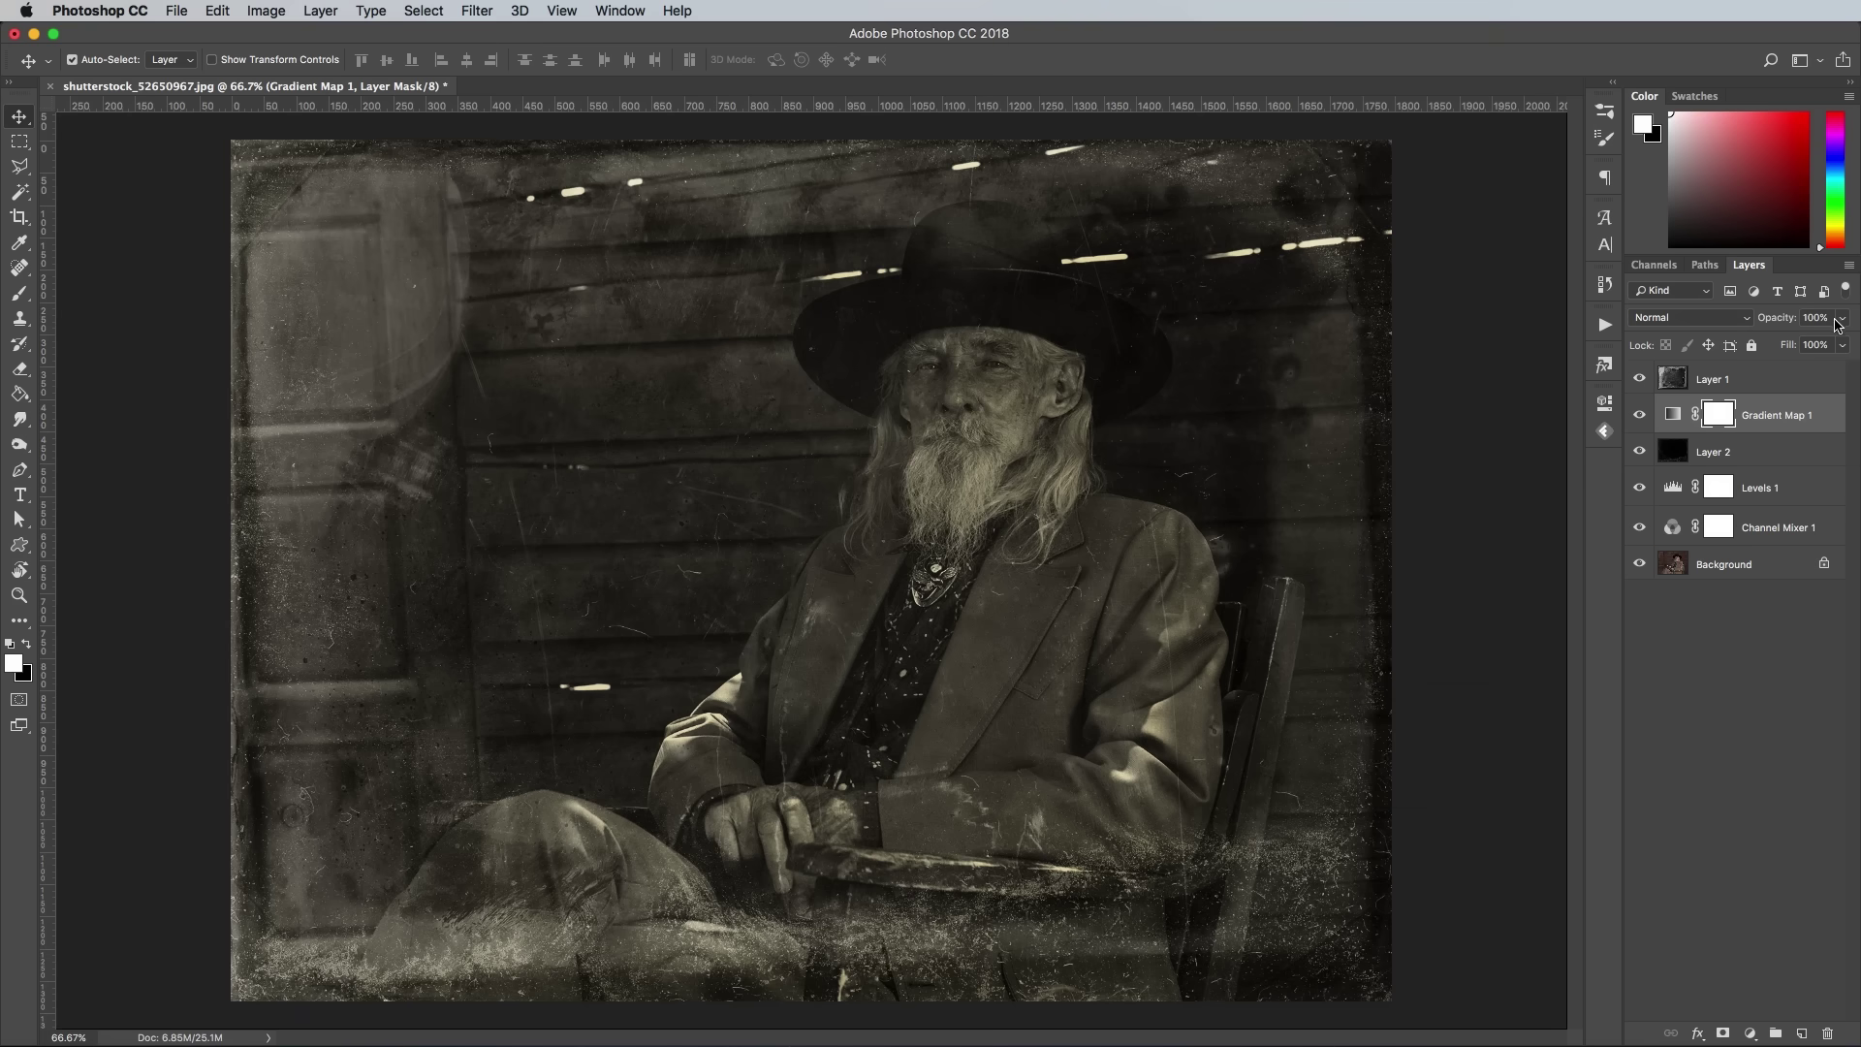
- Lower the Gradient Map layer's opacity to 80%, move it below the dust texture layer and deselect all layers
click(1842, 317)
mouse_move(1841, 344)
mouse_down()
mouse_move(1789, 344)
mouse_move(1826, 344)
mouse_up()
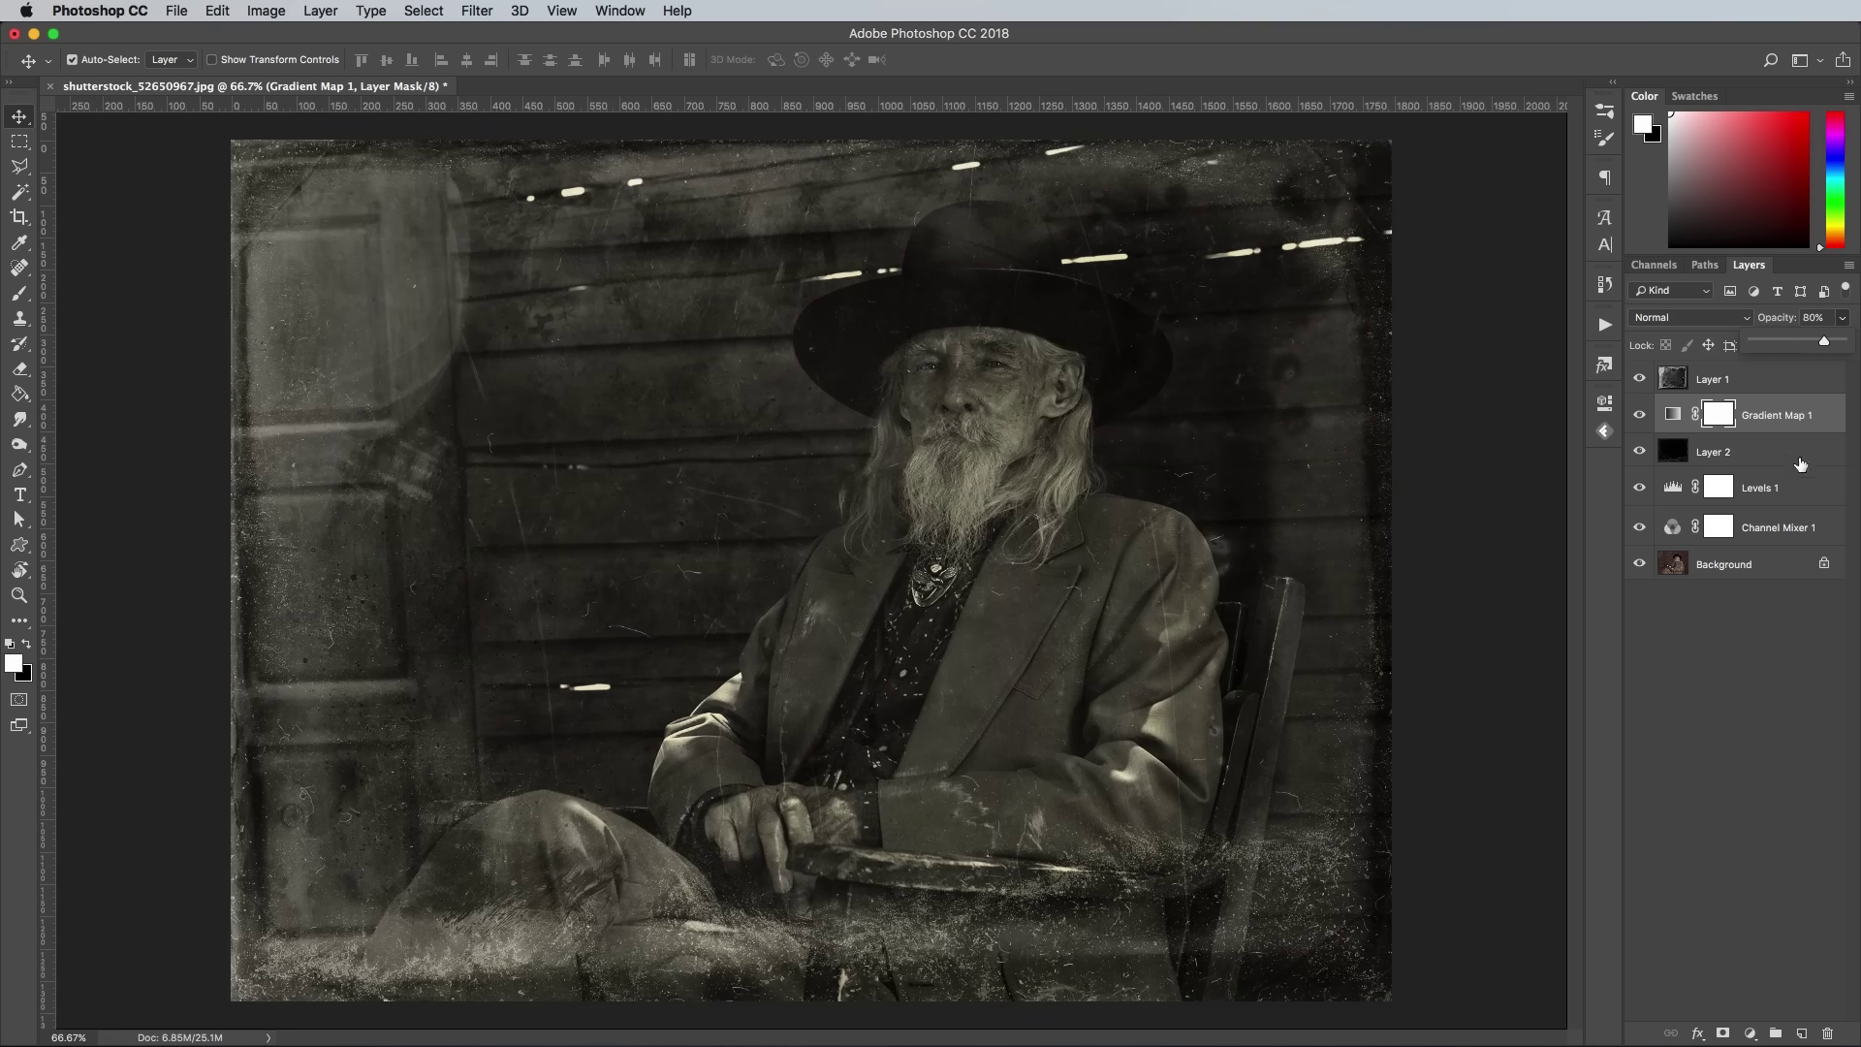
drag(1810, 418, 1808, 458)
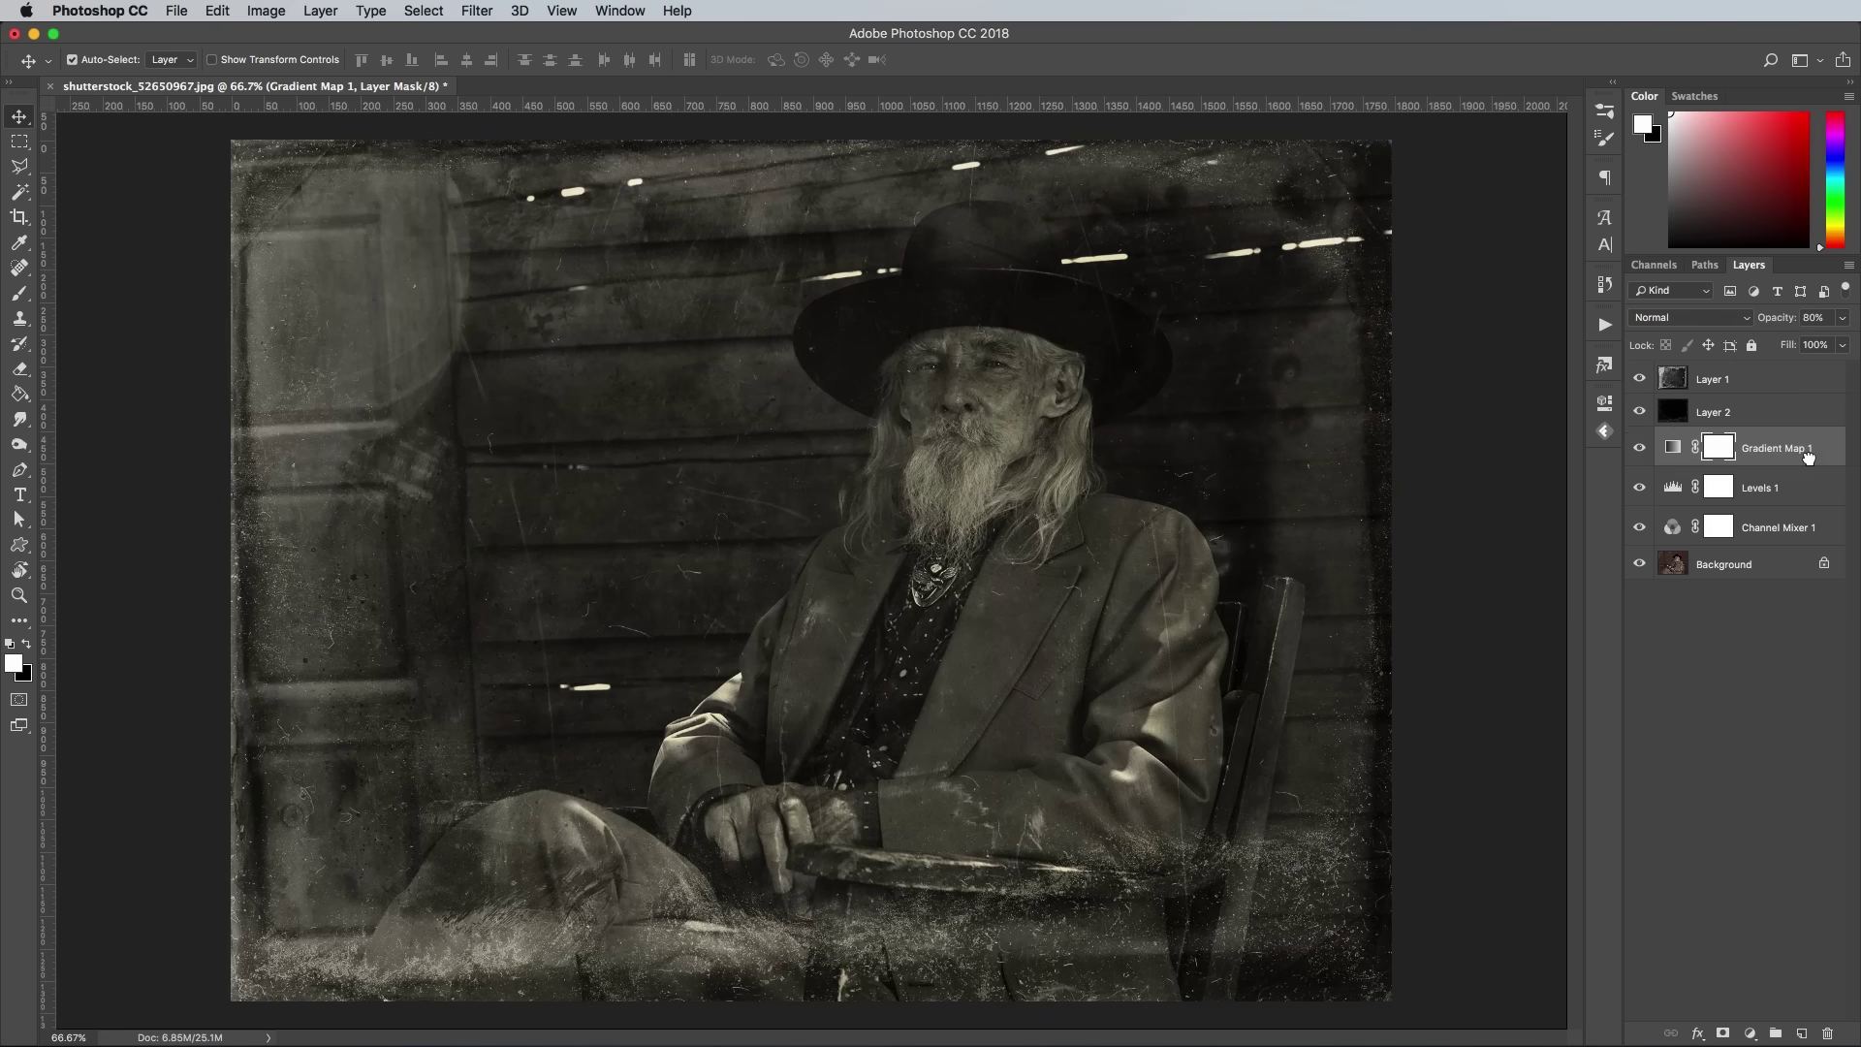
click(1752, 698)
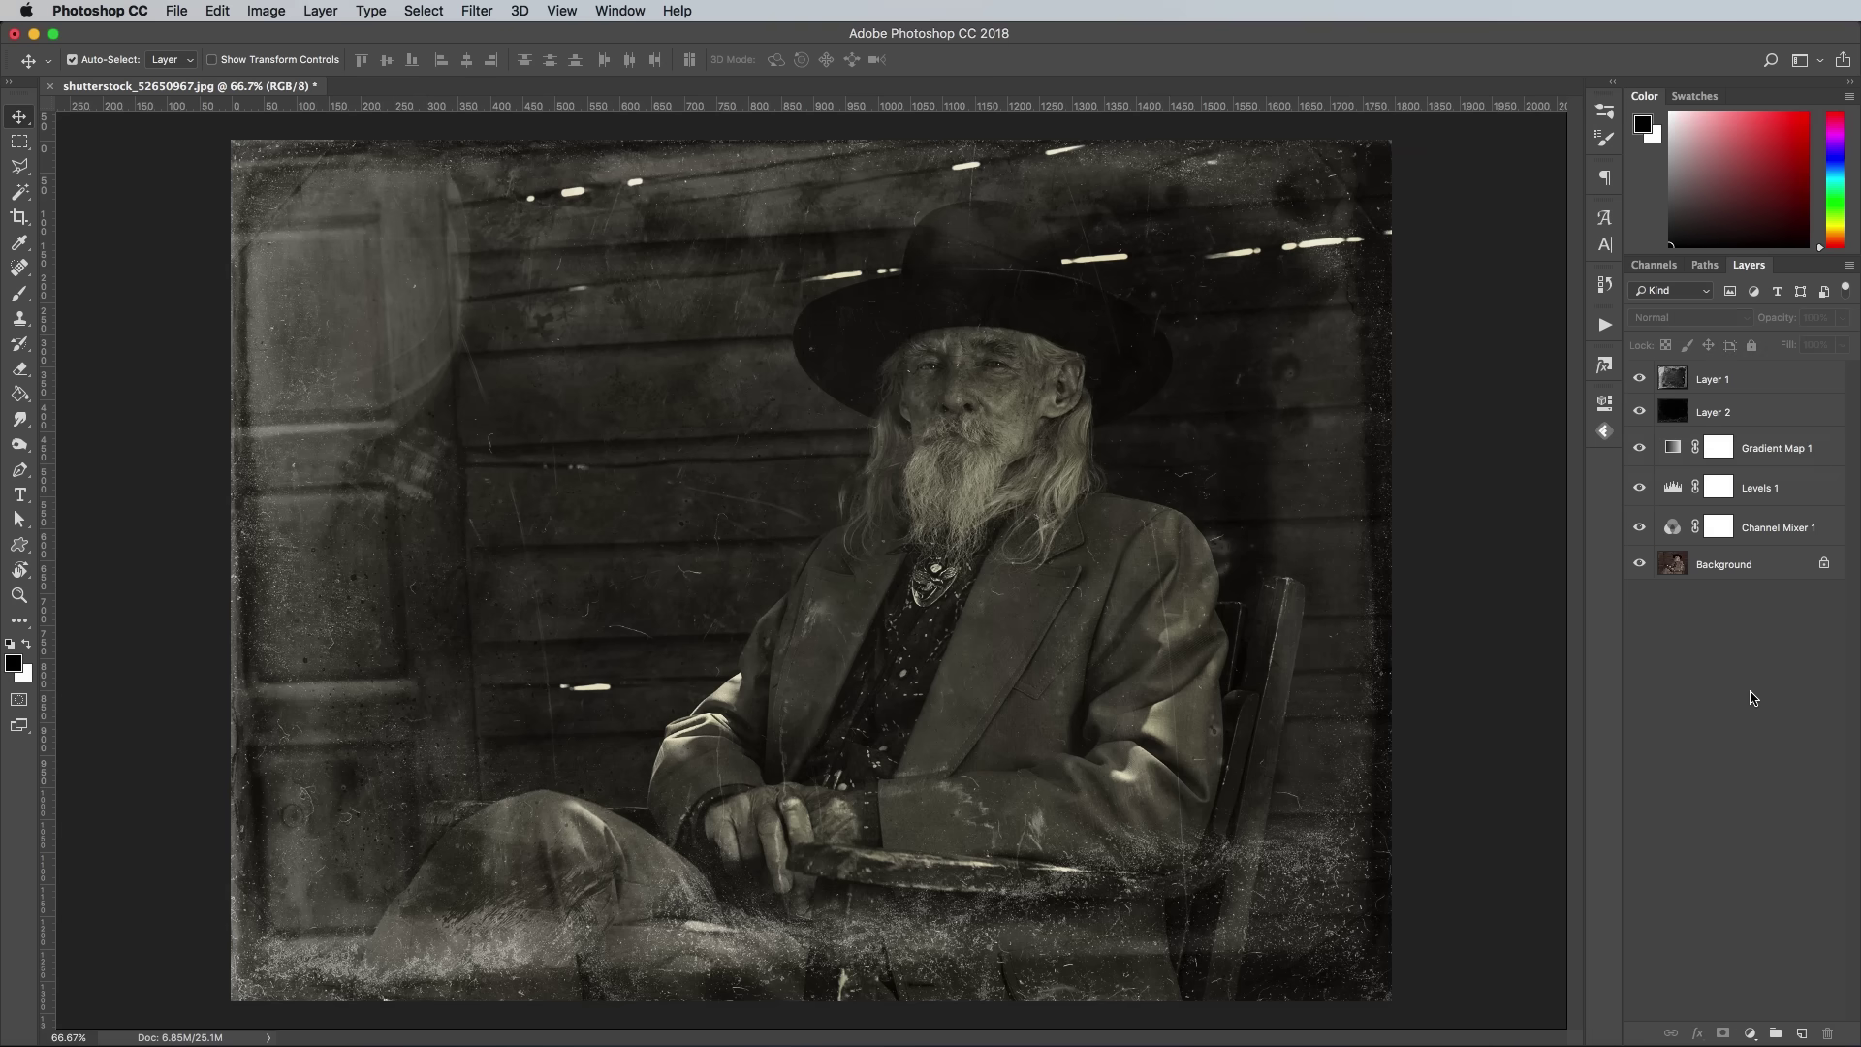